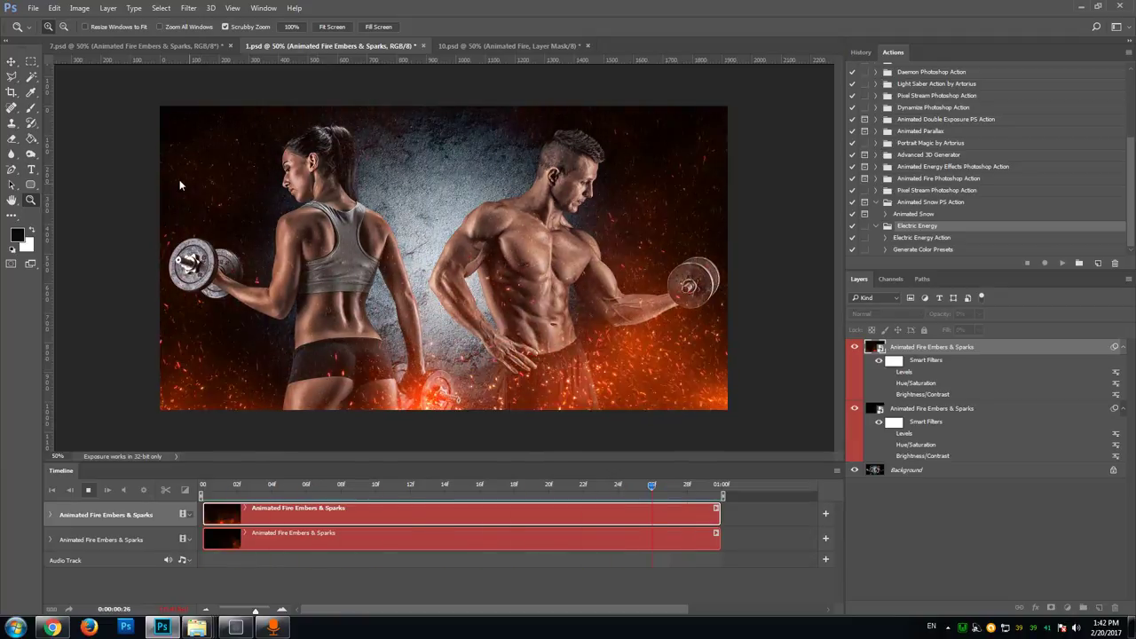
- Play the fire embers animation in 7.psd and view its Render Video settings without rendering
left_click(164, 45)
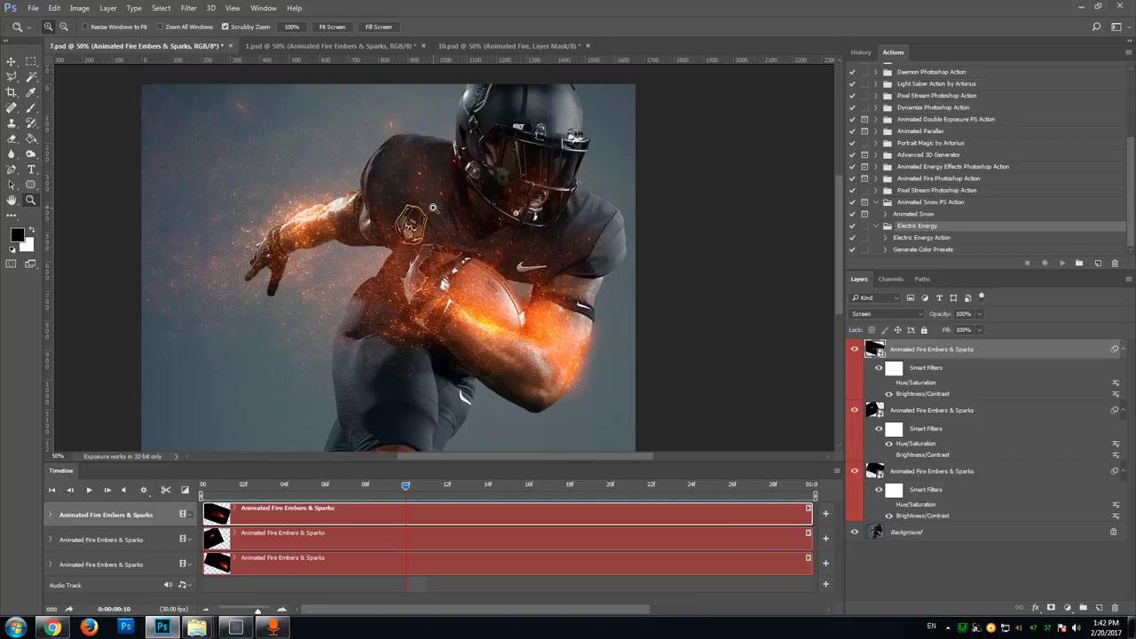
left_click(89, 490)
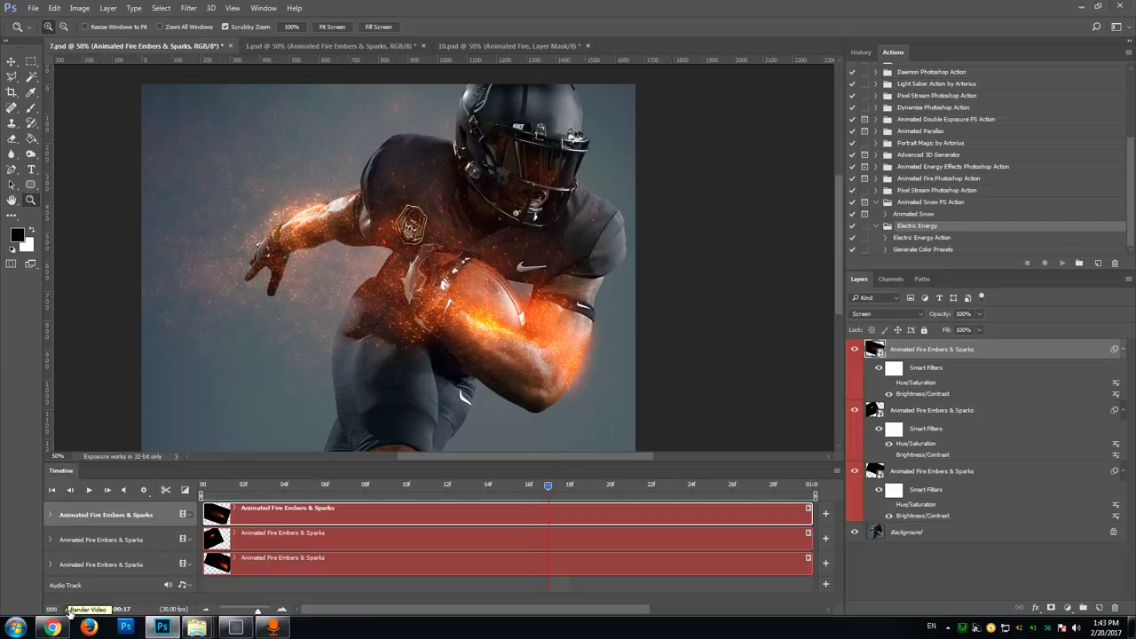
left_click(70, 612)
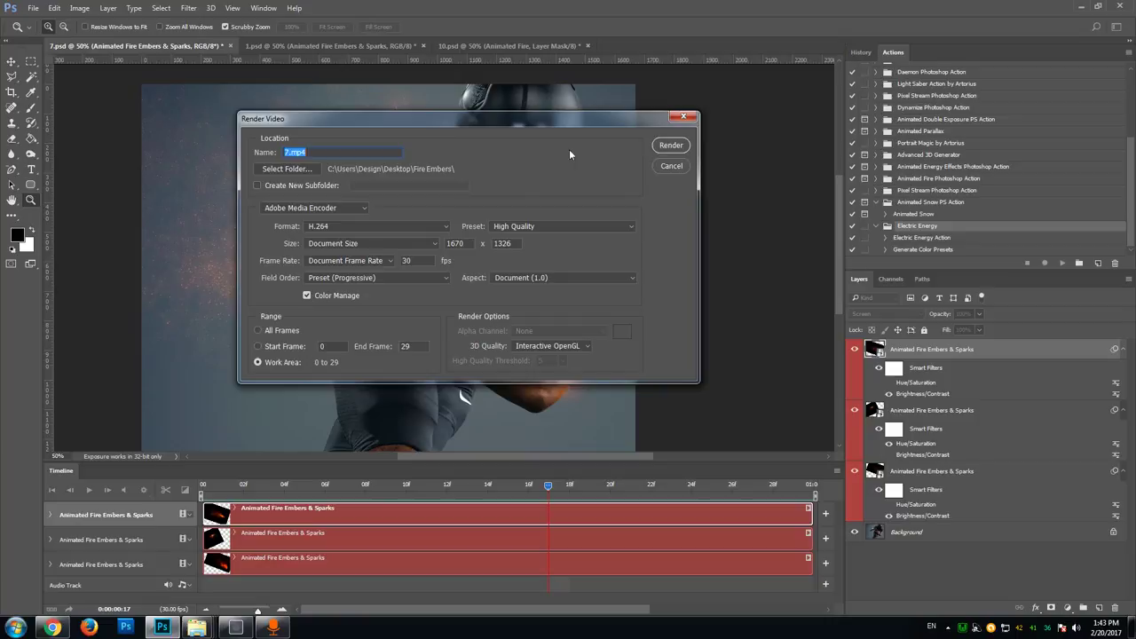
left_click(672, 167)
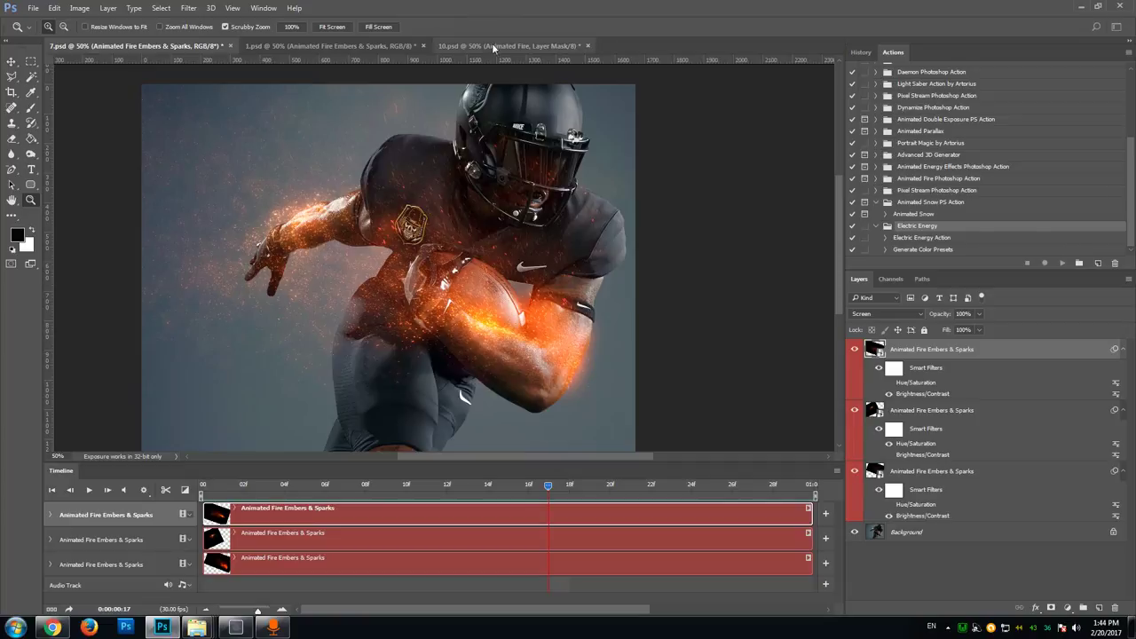
- Play the animated fire and embers timeline in 10.psd
left_click(463, 43)
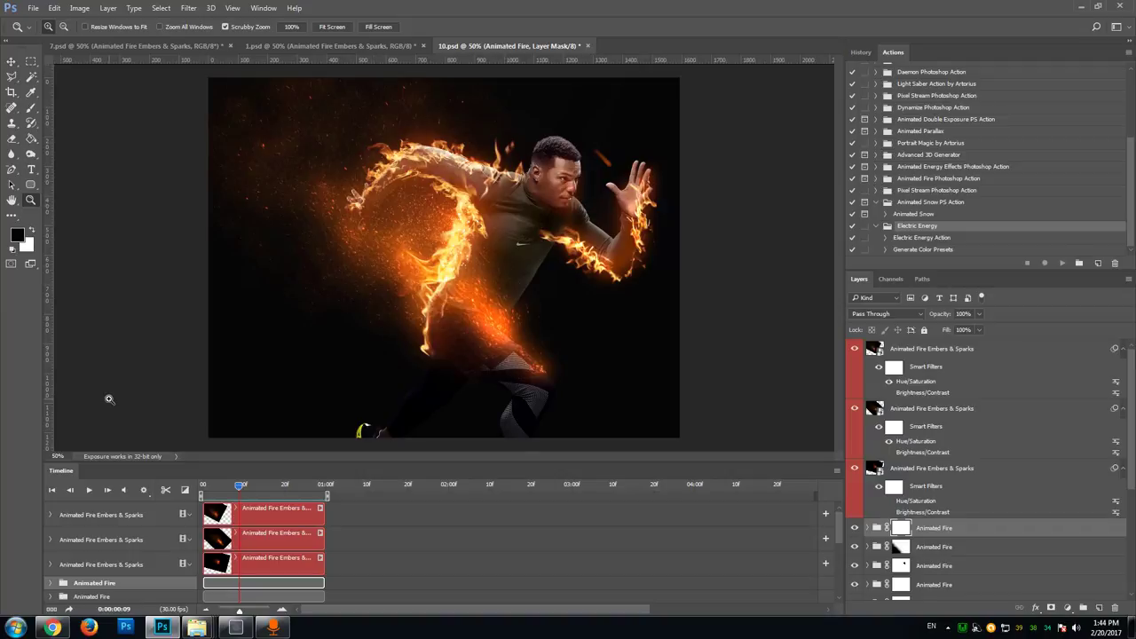
left_click(87, 493)
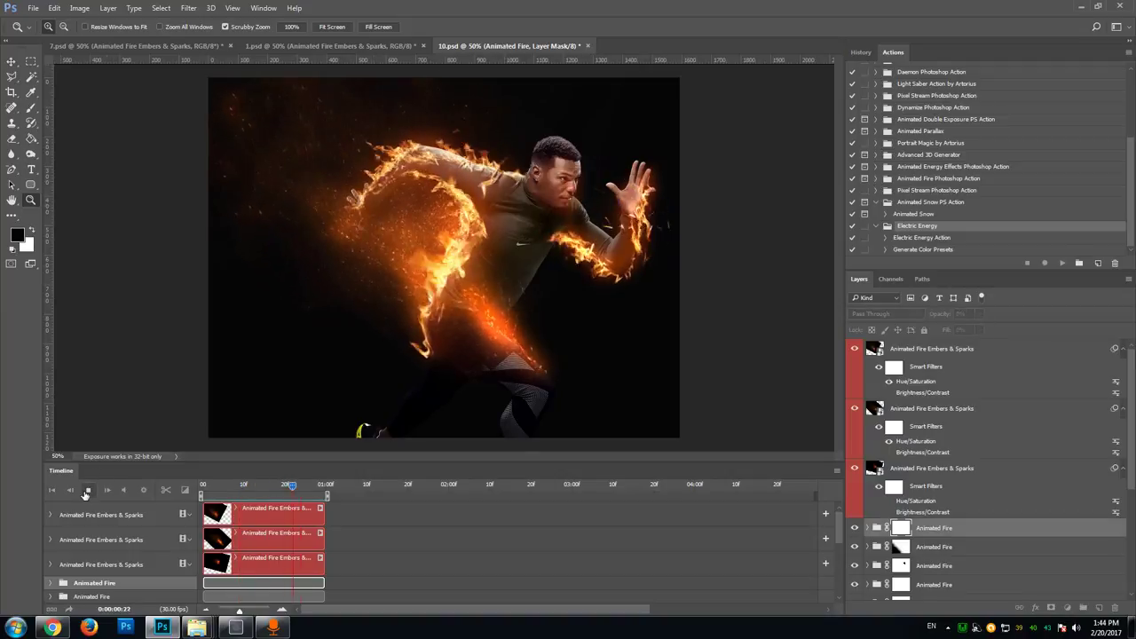
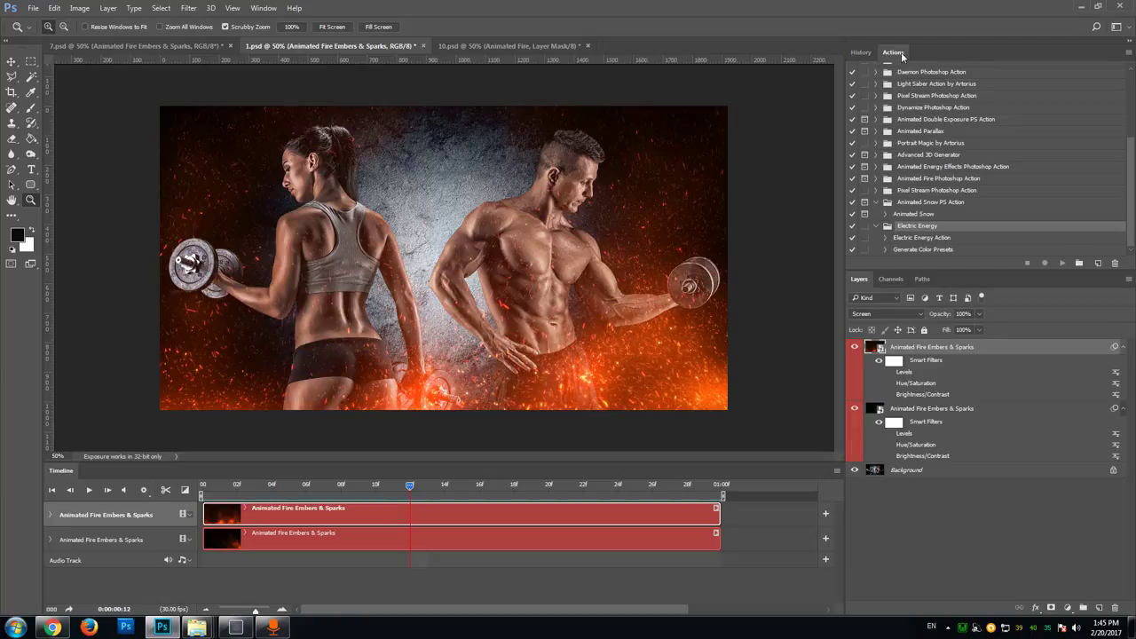
- Load the action file Animated Fire Embers & Sparks PS Action.atn from the Final folder
left_click(263, 8)
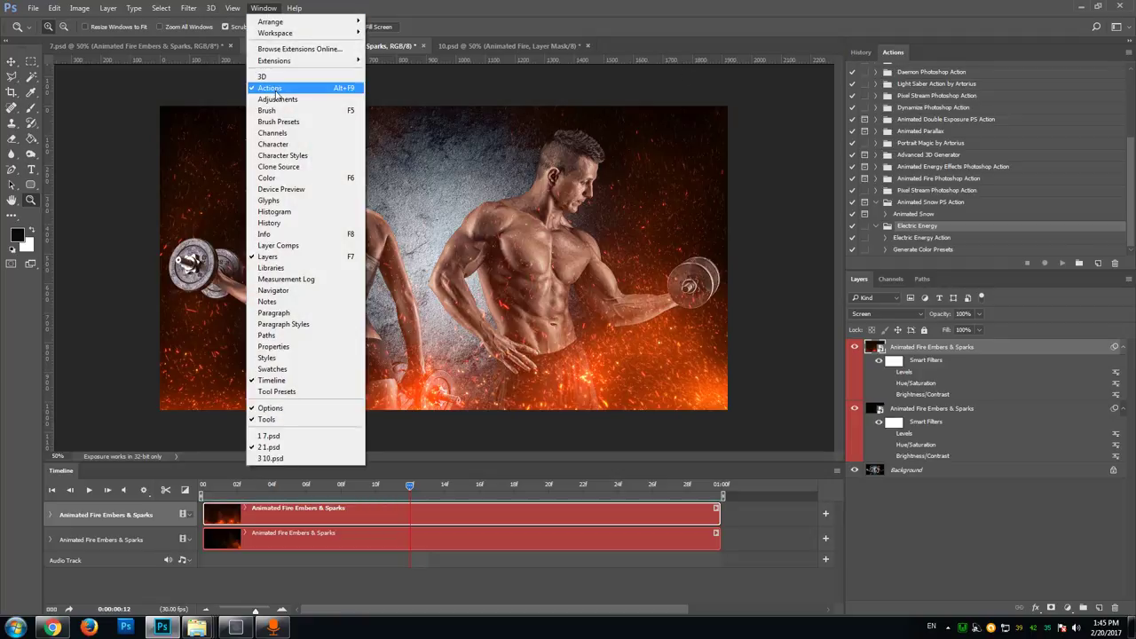
left_click(653, 5)
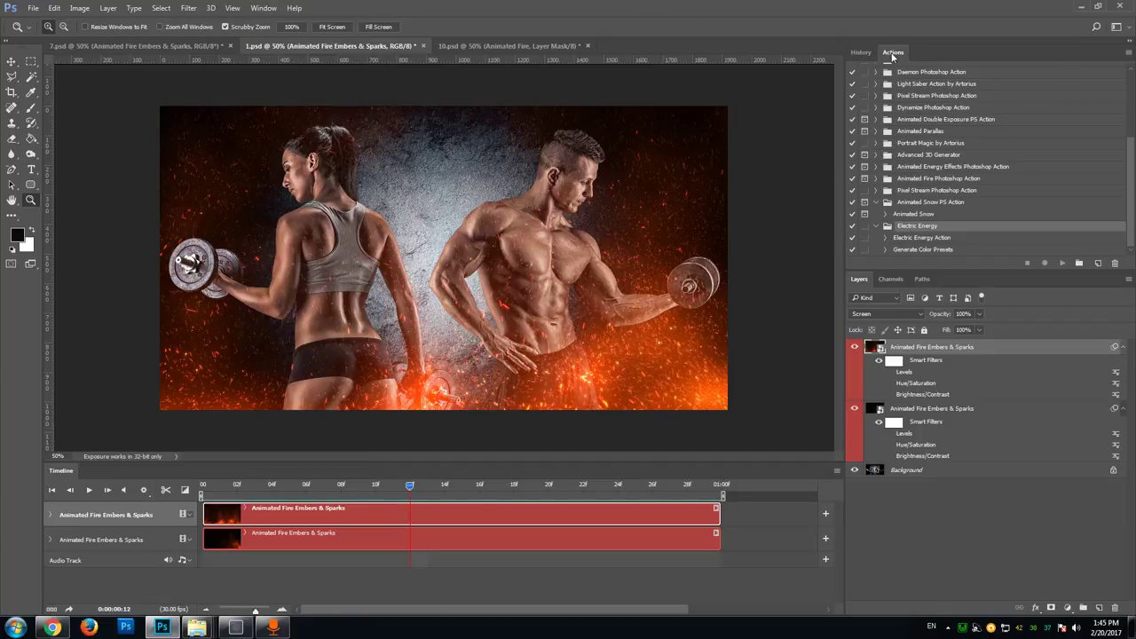
left_click(1129, 53)
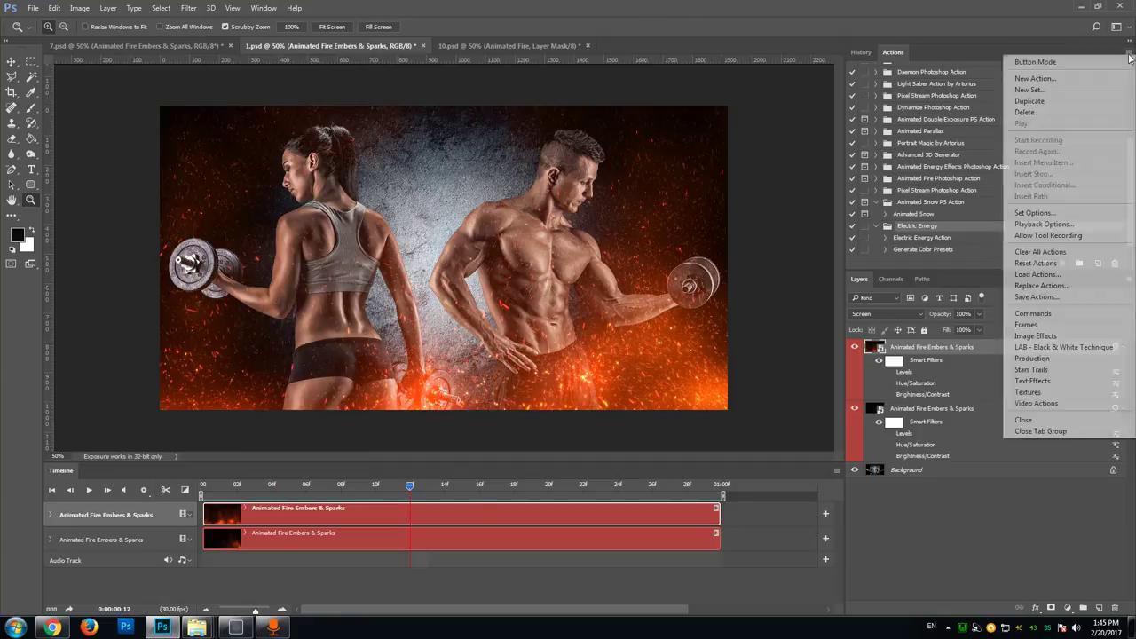
left_click(1041, 275)
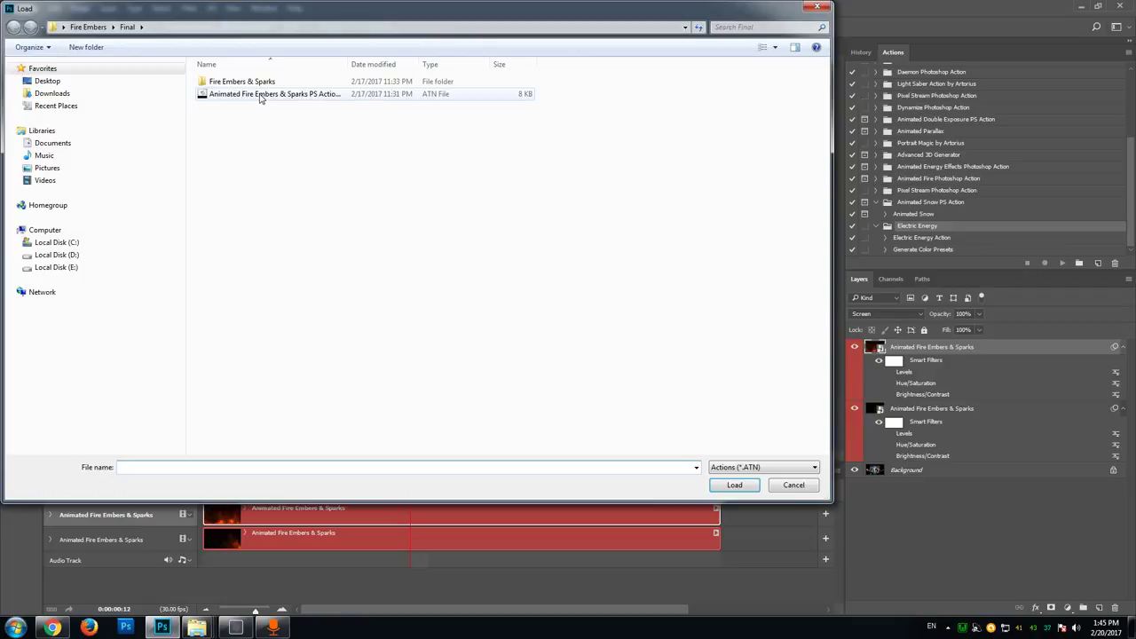
left_click_drag(347, 64, 447, 64)
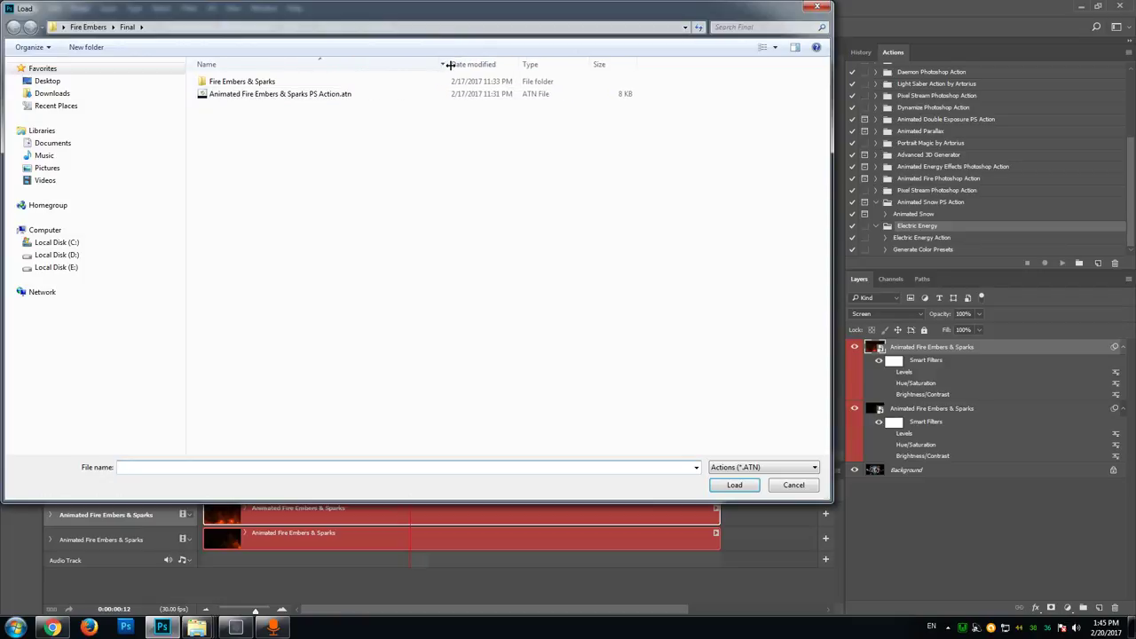
left_click(307, 99)
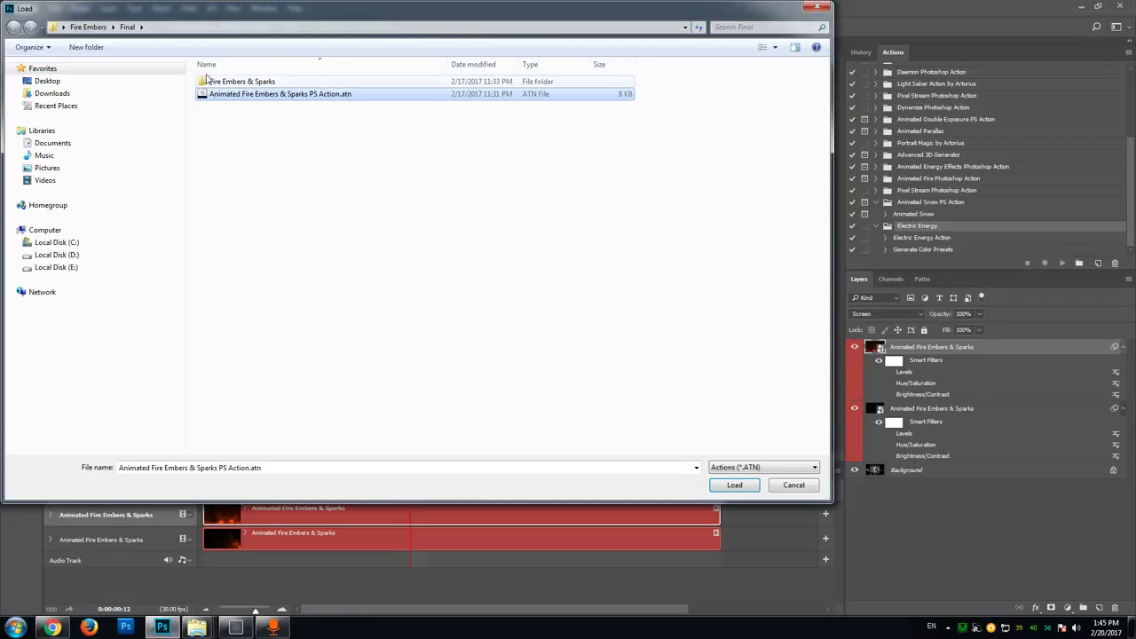
left_click_drag(194, 14, 232, 41)
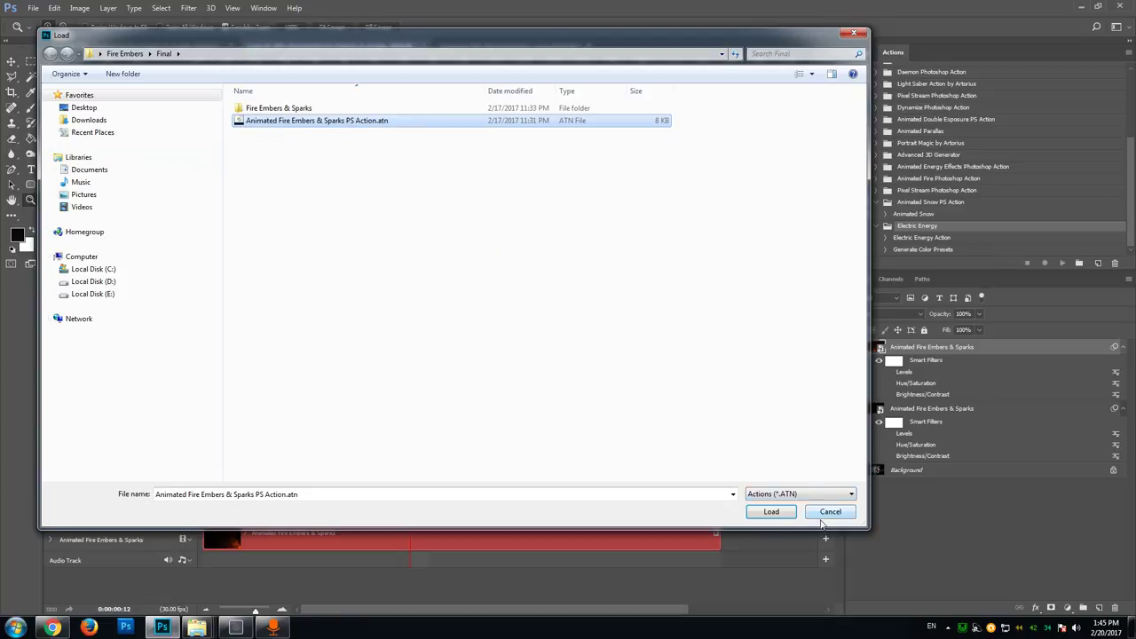
left_click(769, 512)
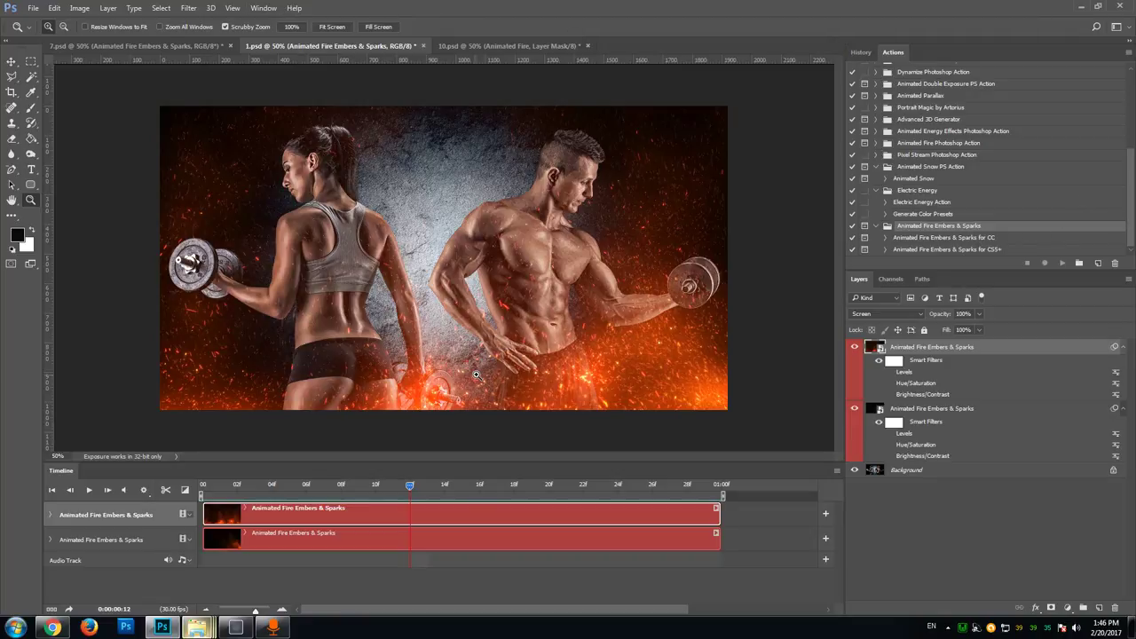
- Select the Animated Fire Embers & Sparks for CC action and delete both ember layers above the Background in 1.psd
left_click(933, 240)
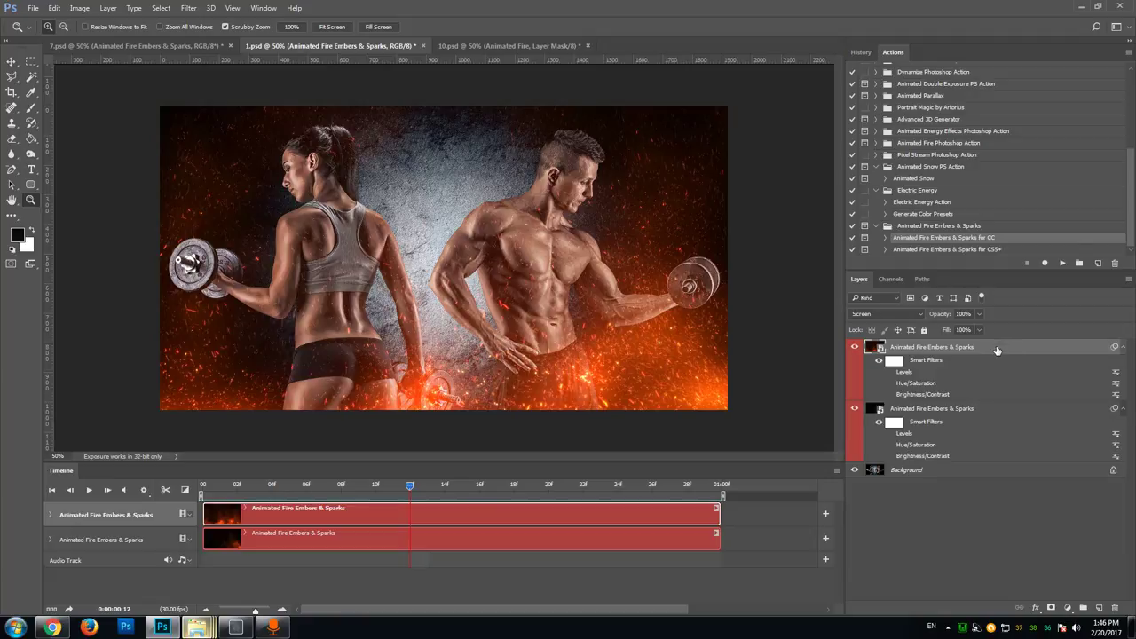
key("Delete")
key("Delete")
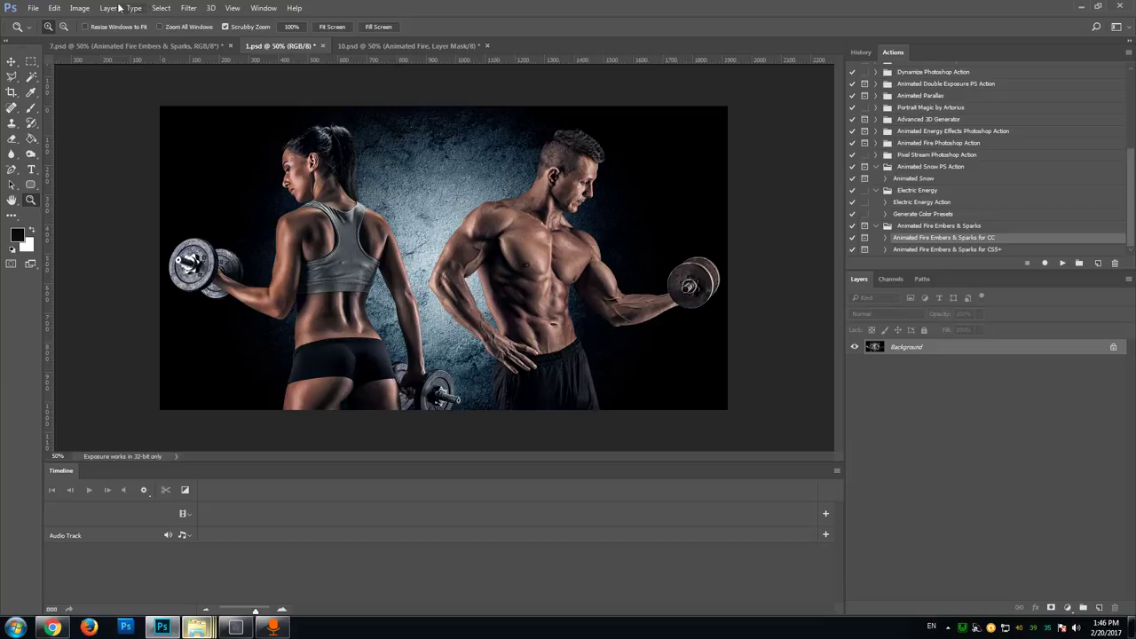
- Check the pixel dimensions, colour mode and bit depth of 1.psd without changing them
left_click(80, 8)
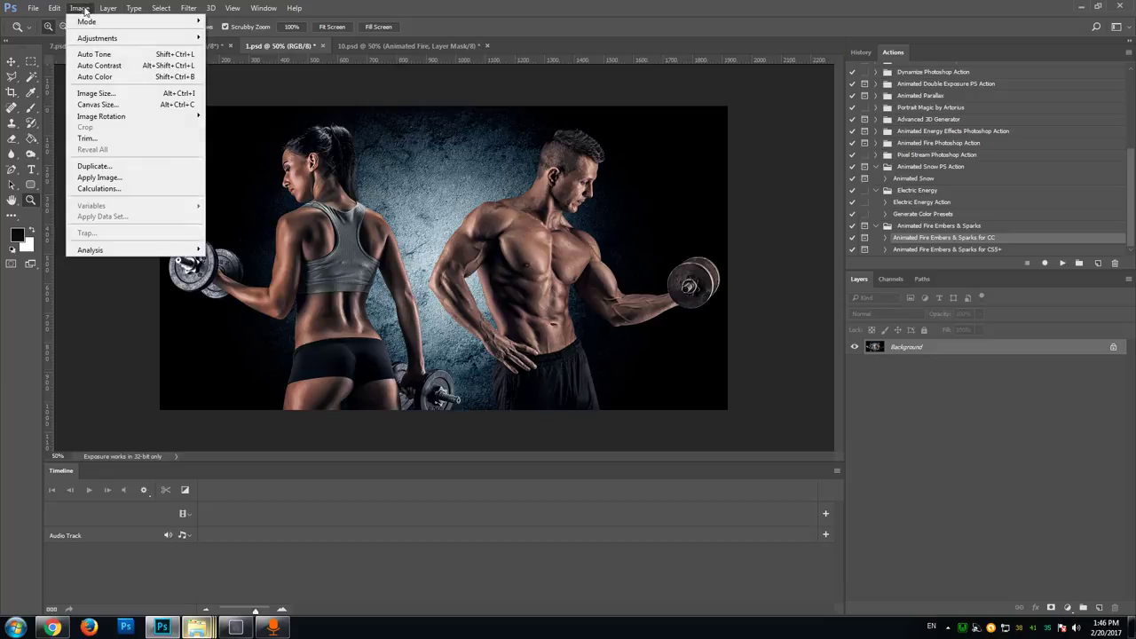
left_click(99, 93)
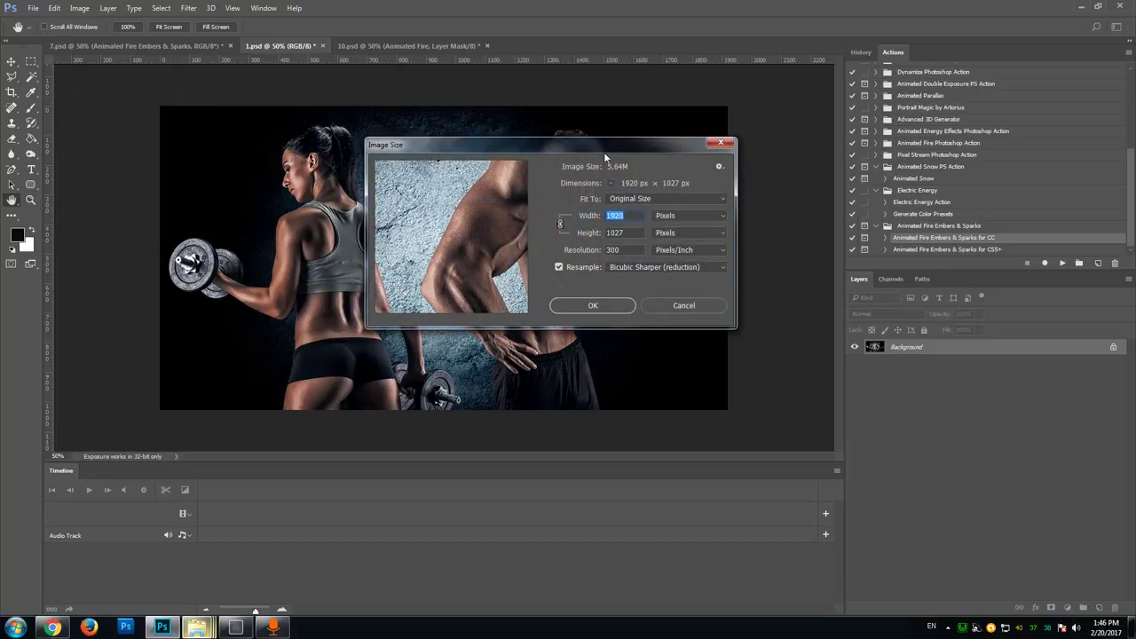
left_click_drag(604, 153, 725, 120)
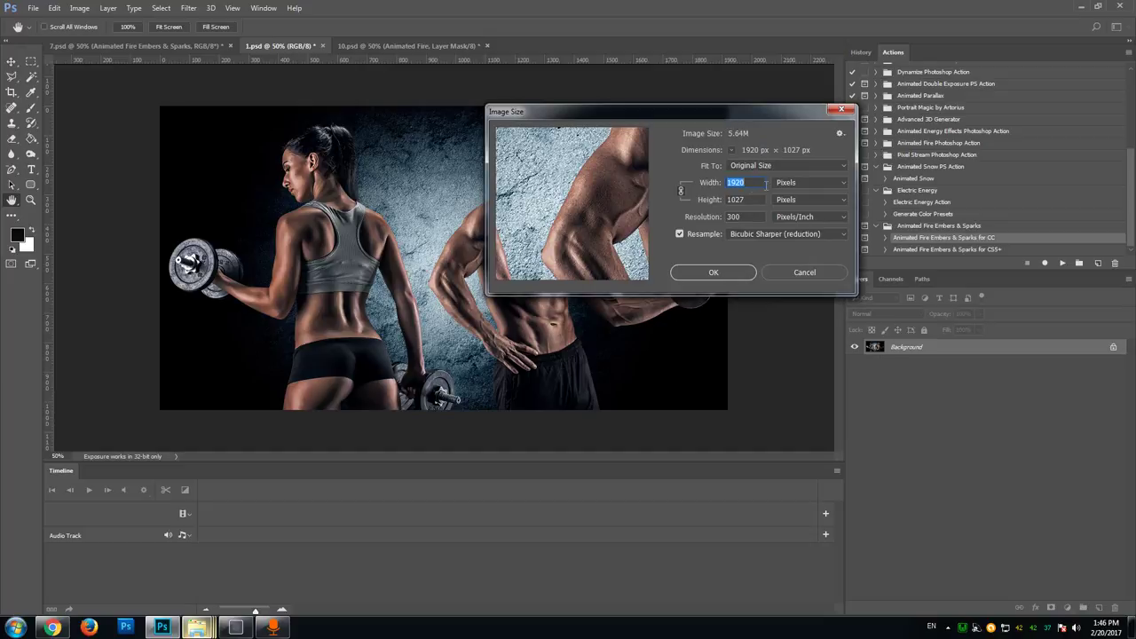
left_click(804, 272)
key("z")
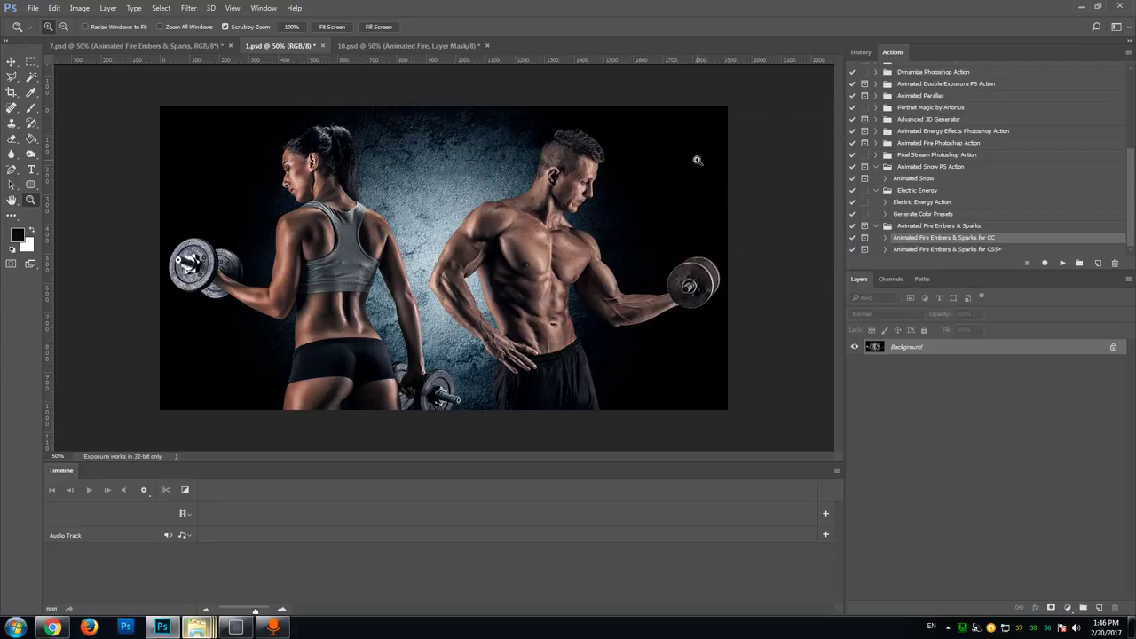
left_click(79, 8)
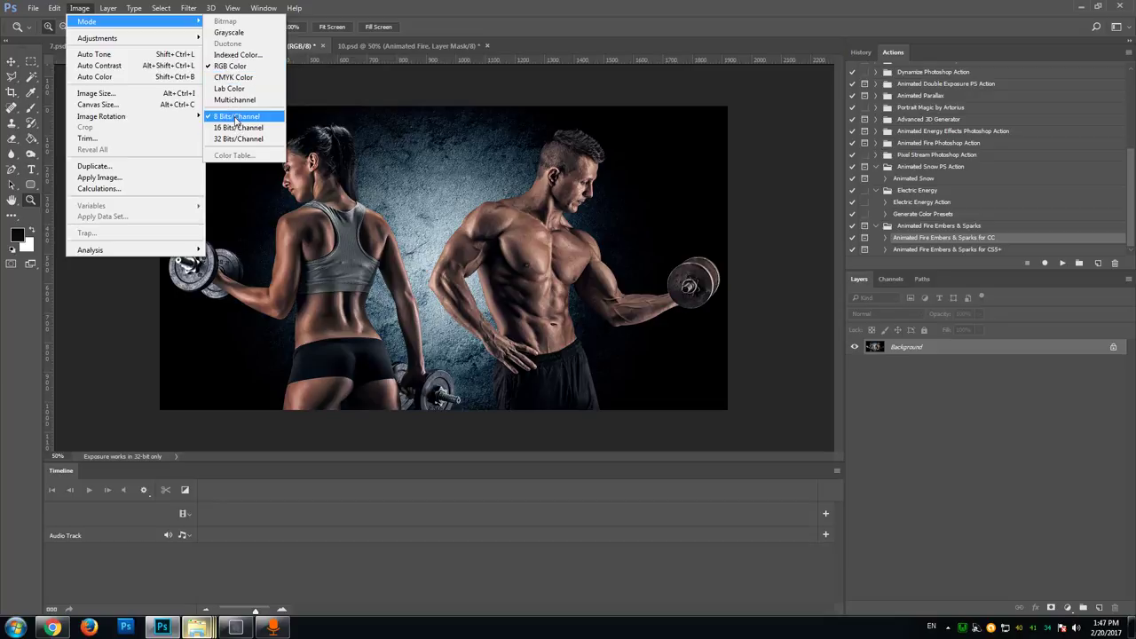
left_click(561, 5)
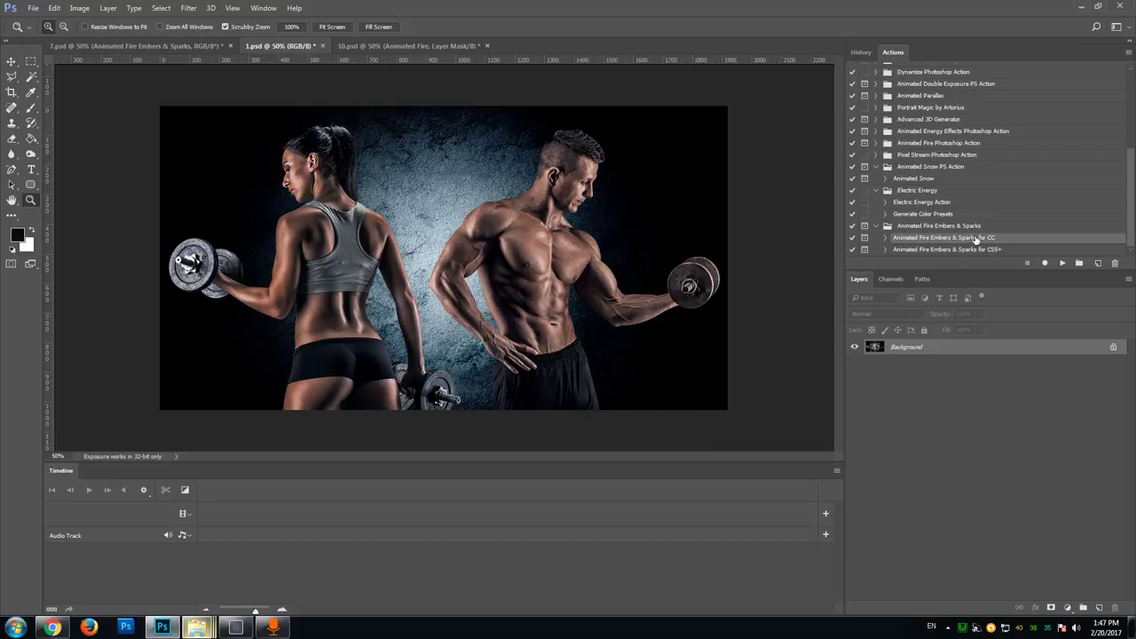
- Run the Animated Fire Embers & Sparks for CC action and browse to the Fire Embers & Sparks folder inside Final
left_click(1062, 264)
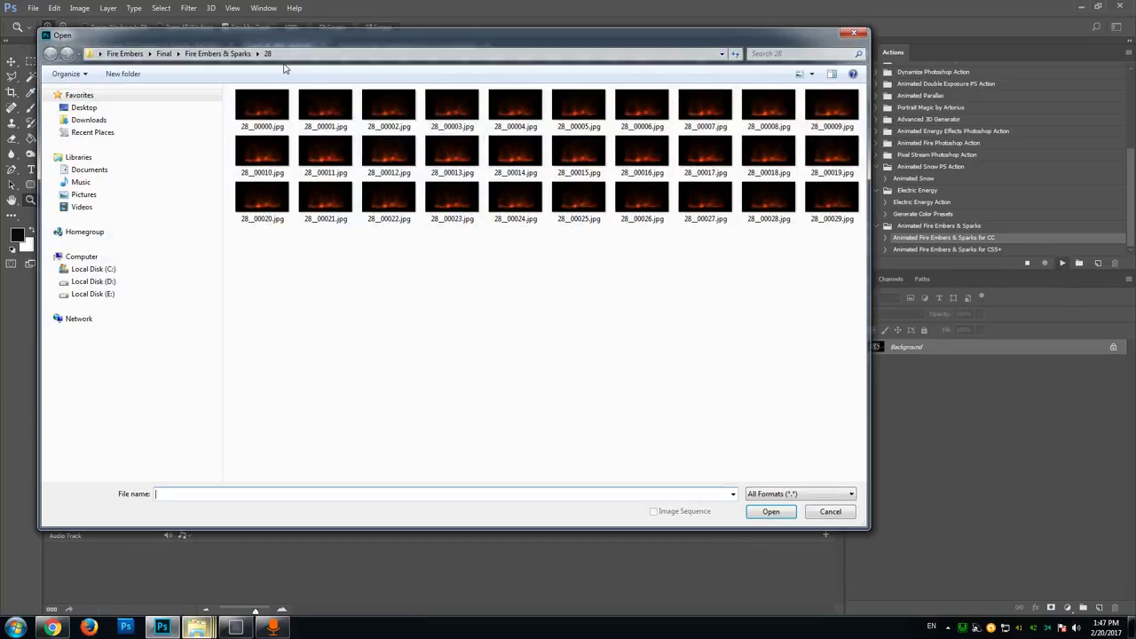
left_click_drag(253, 35, 425, 73)
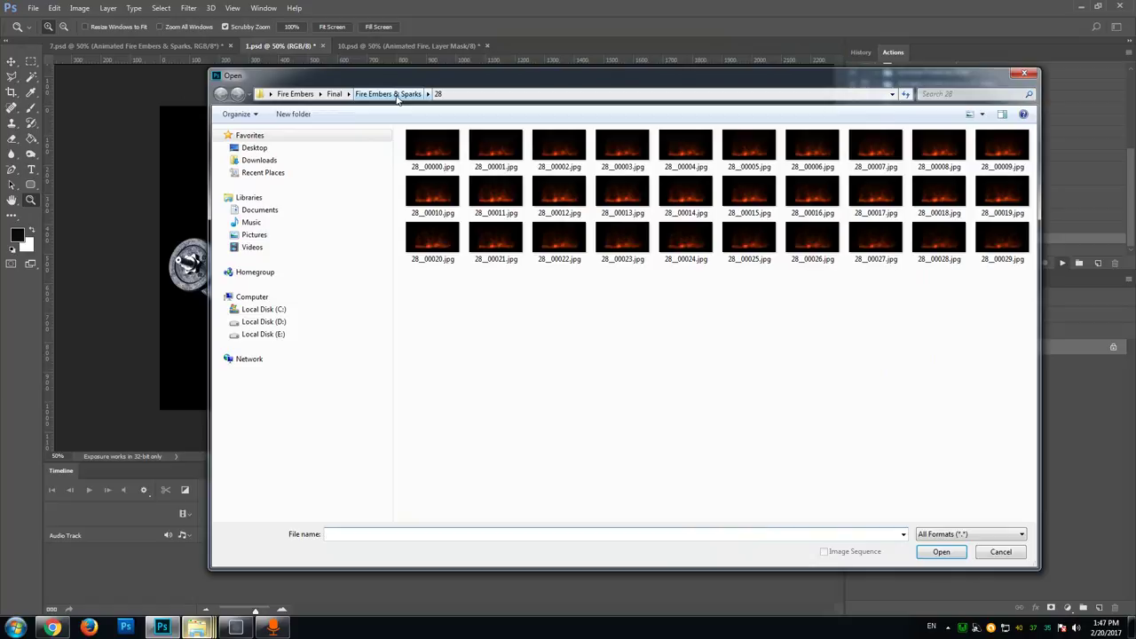
left_click(389, 94)
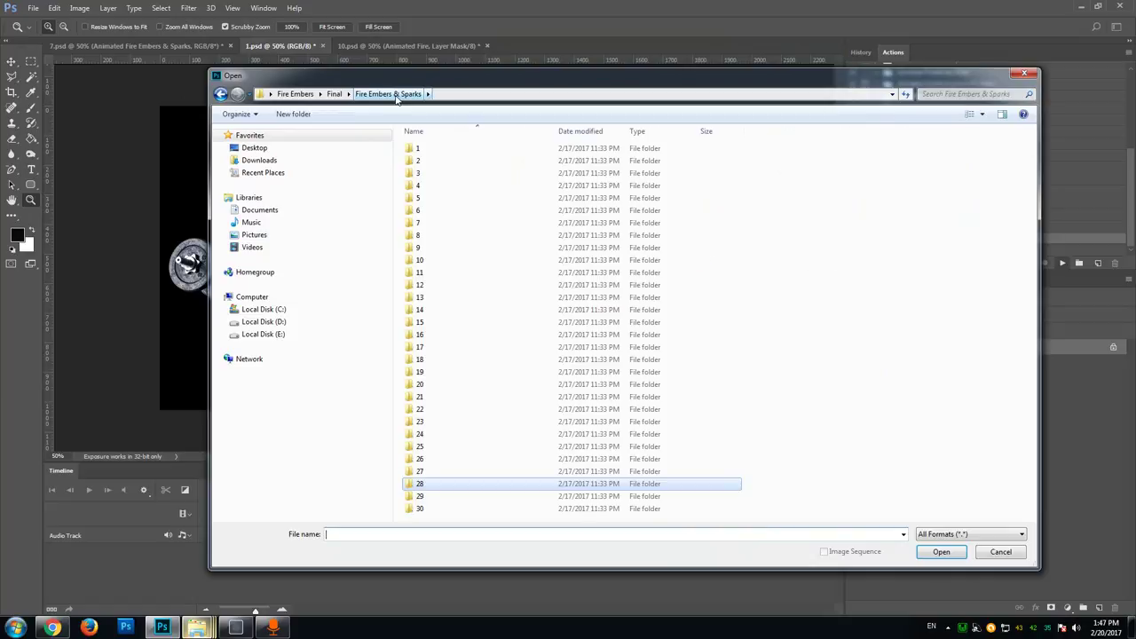
left_click(335, 94)
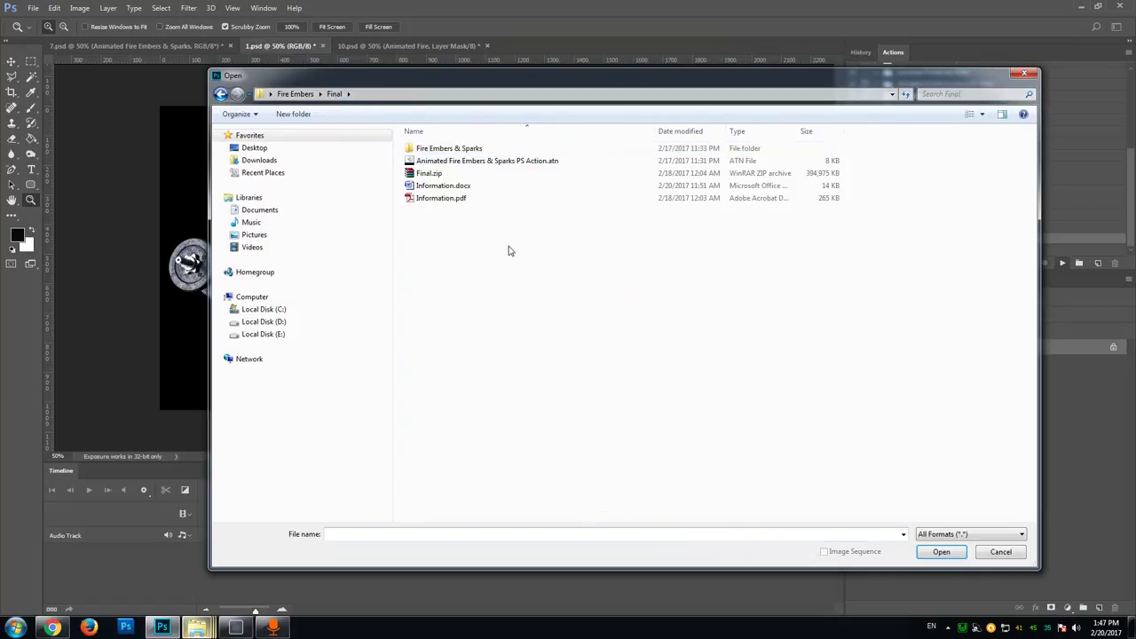
left_click(474, 150)
double_click(474, 150)
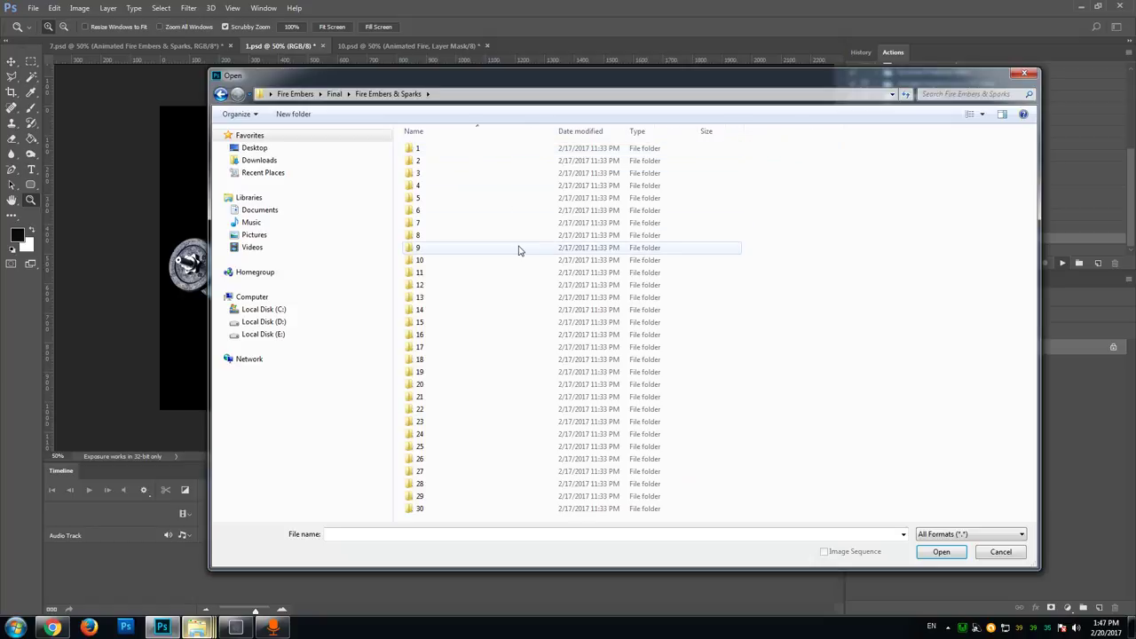
left_click_drag(507, 70, 507, 20)
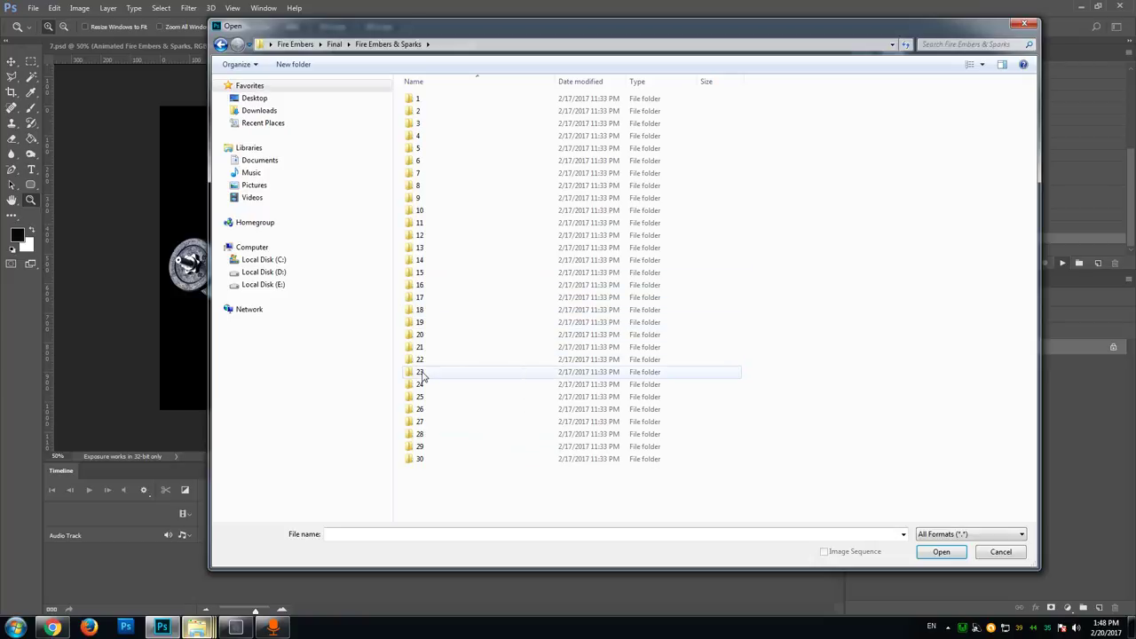
- Browse the ember image sequences in folders 21 to 27, enlarging the thumbnails in folder 21
double_click(419, 347)
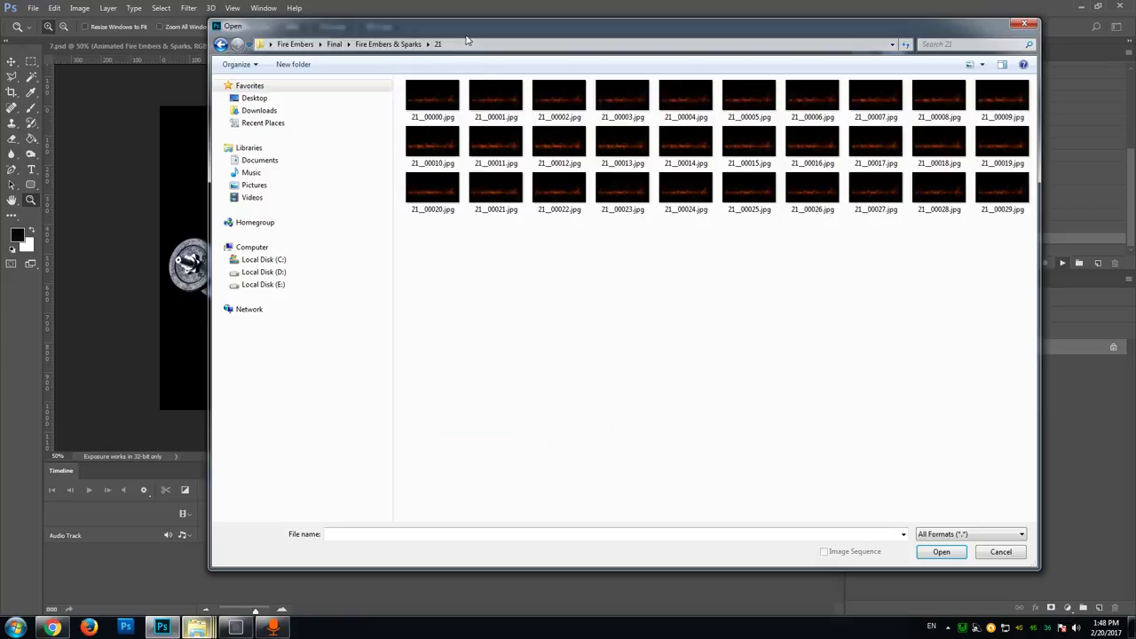
right_click(492, 257)
mouse_move(520, 264)
left_click(663, 266)
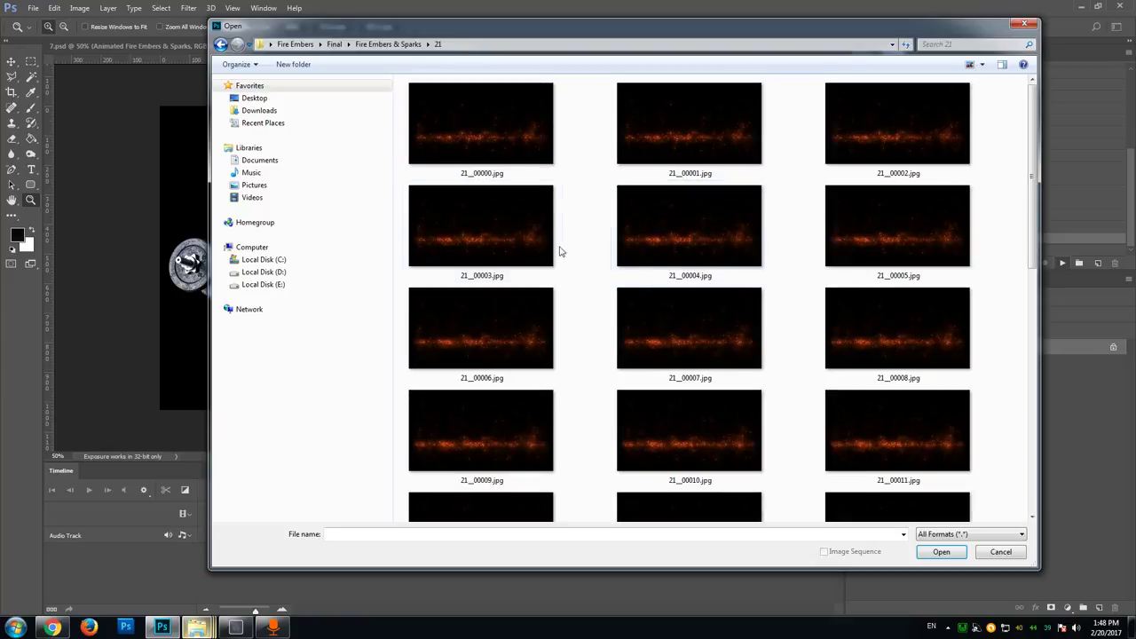
left_click(387, 43)
left_click(423, 360)
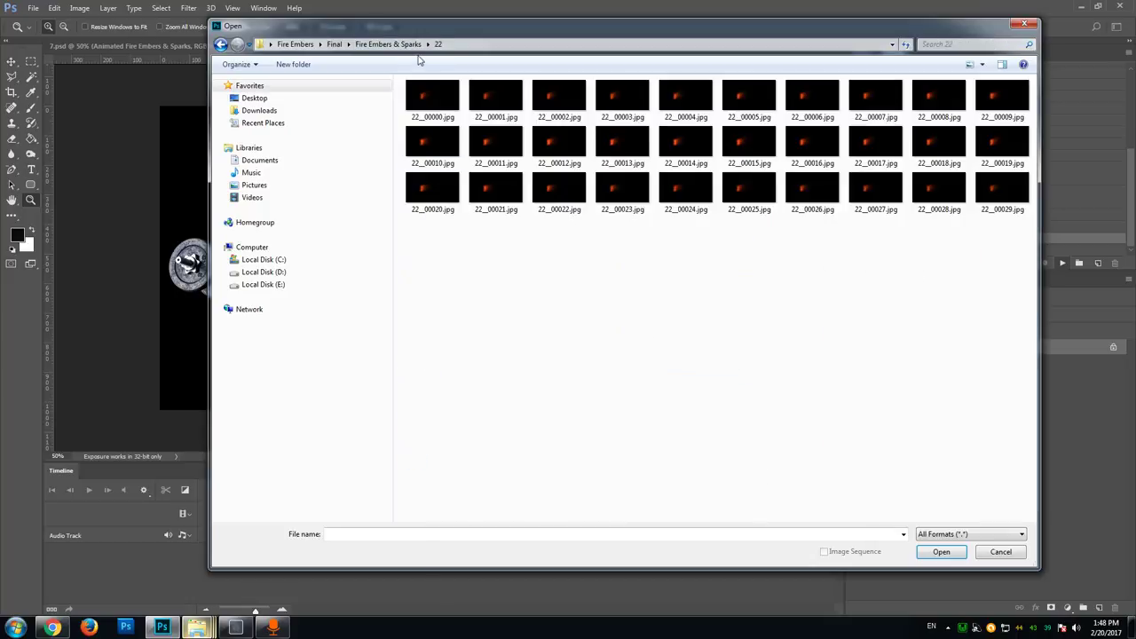
left_click(408, 45)
double_click(419, 373)
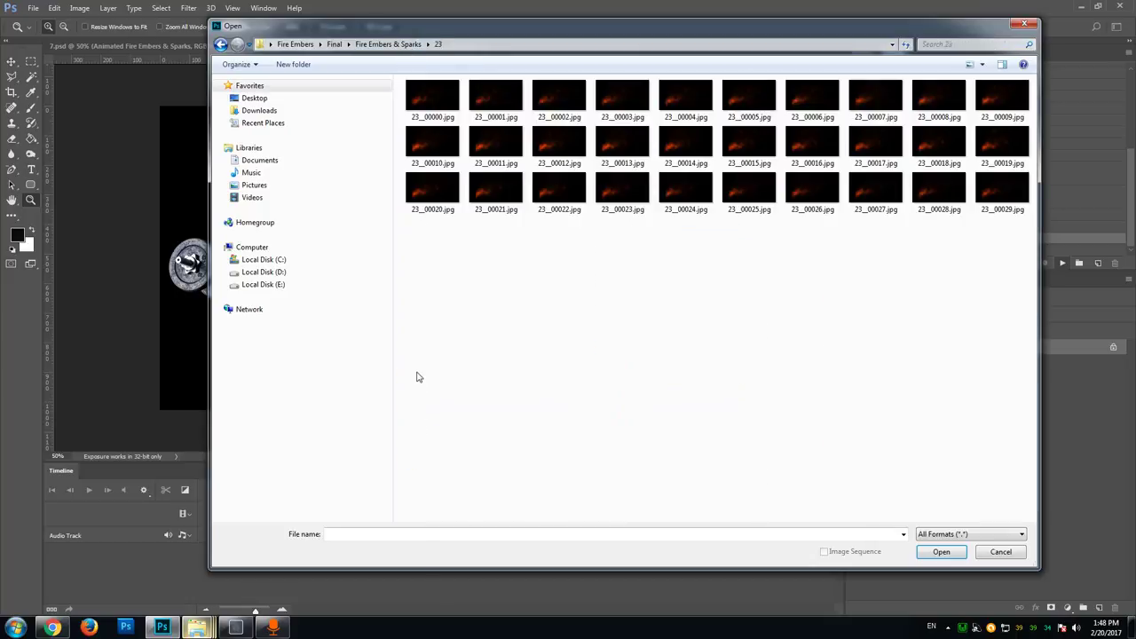
left_click(391, 44)
double_click(423, 386)
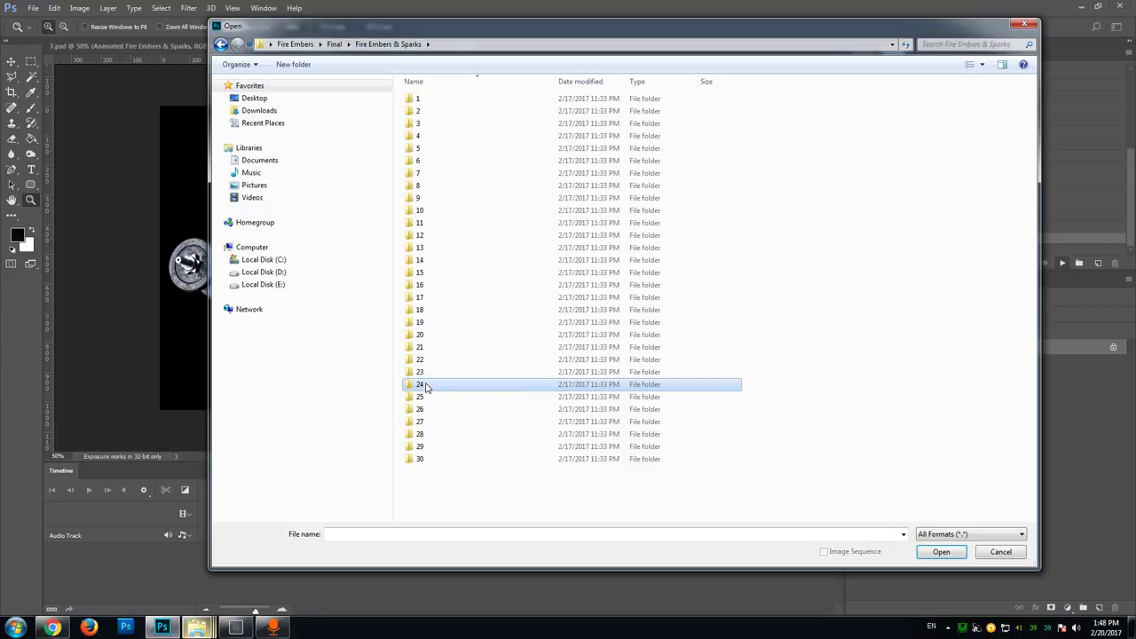
left_click(391, 47)
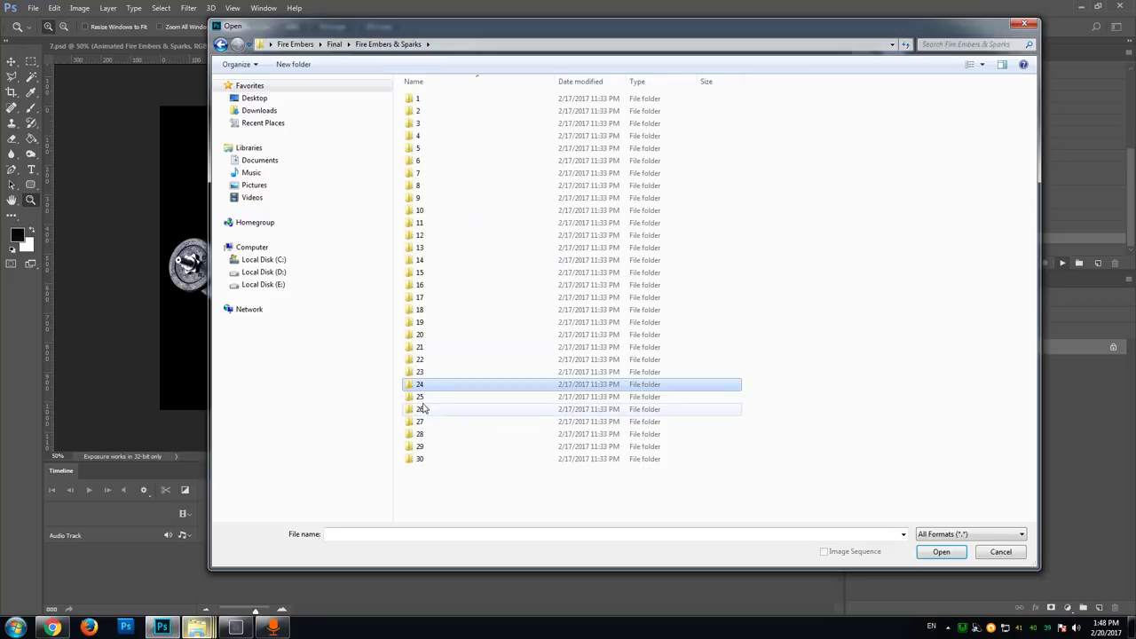
double_click(420, 397)
left_click(391, 45)
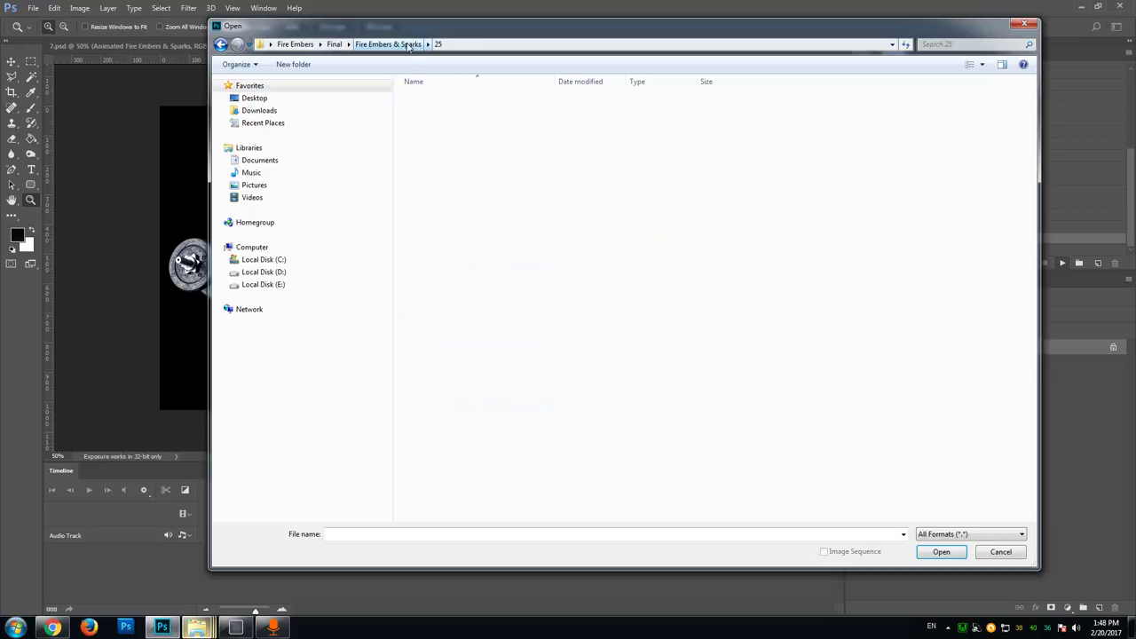
double_click(421, 409)
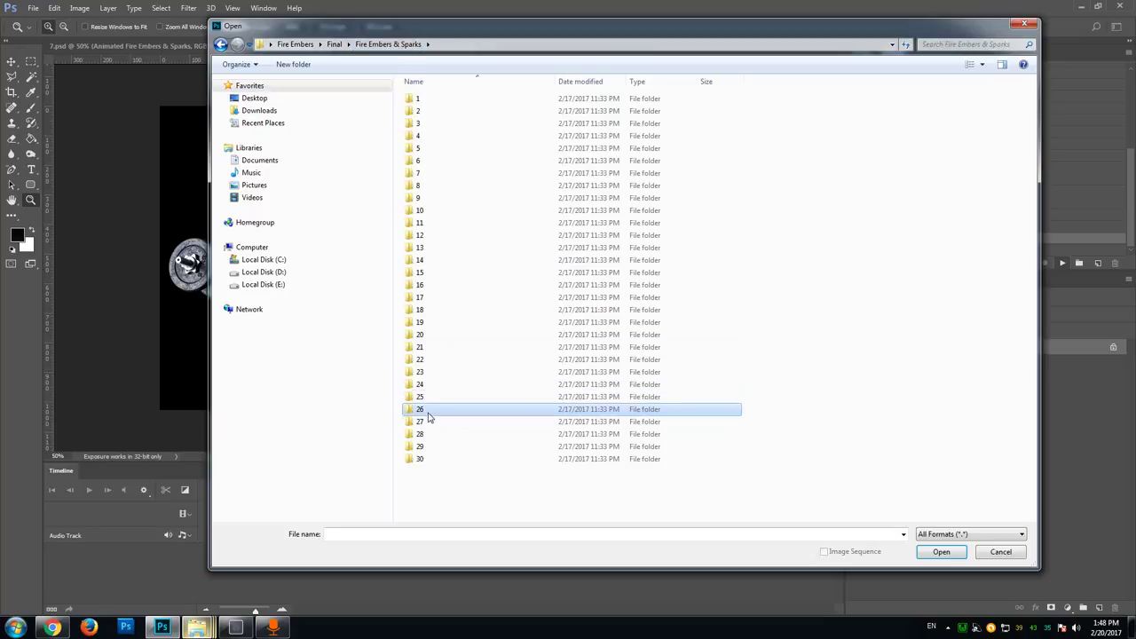
left_click(391, 45)
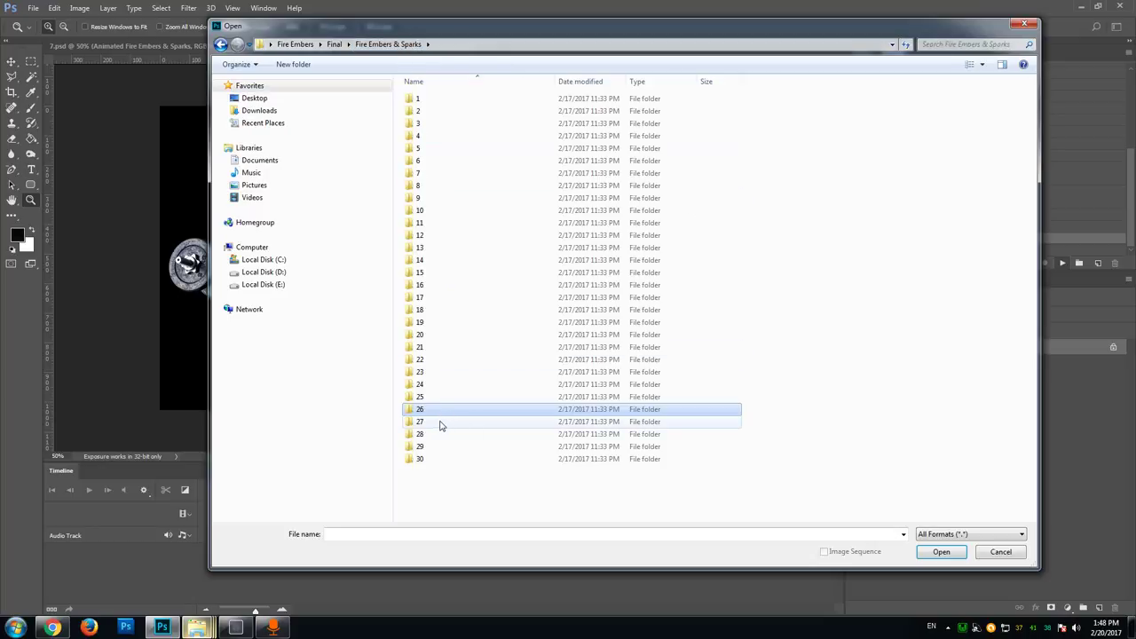
double_click(441, 422)
left_click(383, 45)
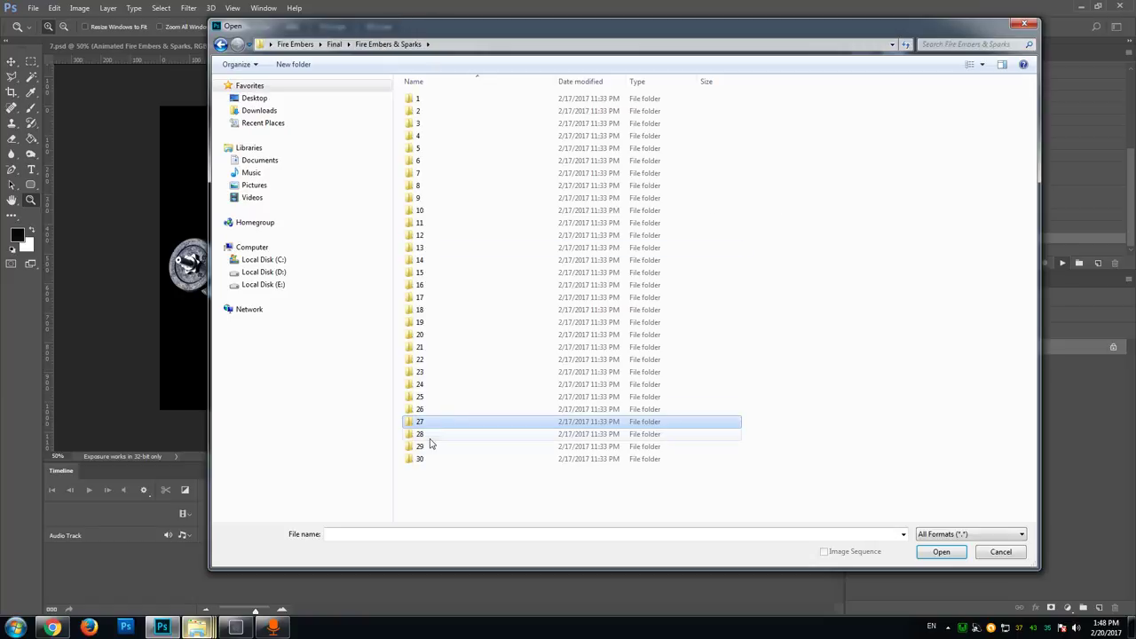
- Open folder 28 and load 28__00000.jpg as the source of the action's ember animation
double_click(432, 435)
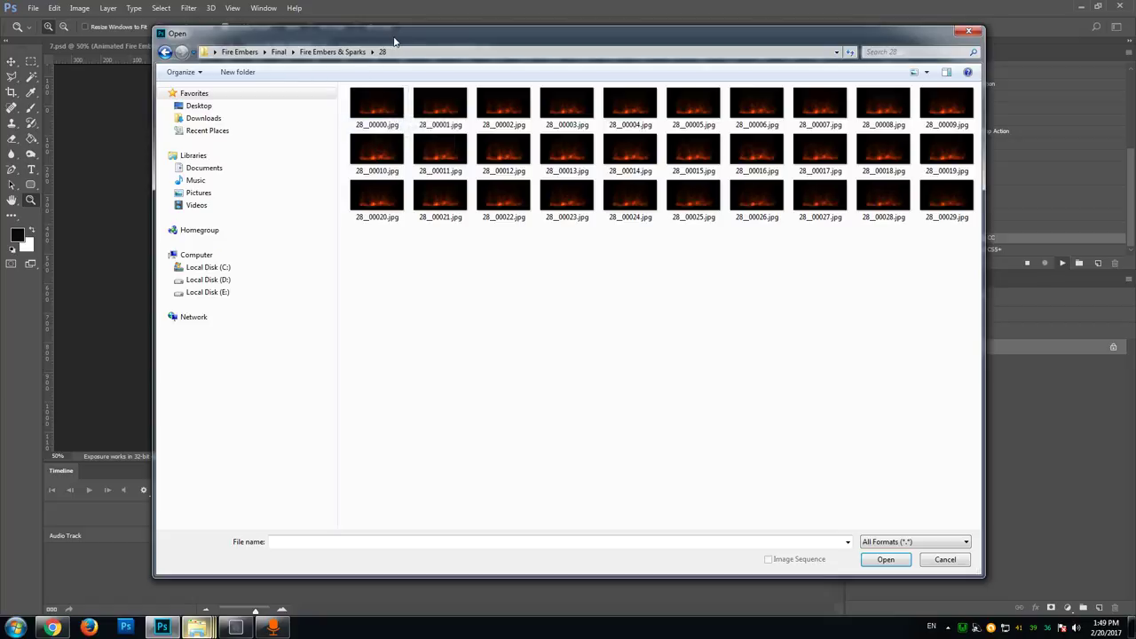
left_click_drag(393, 36, 359, 45)
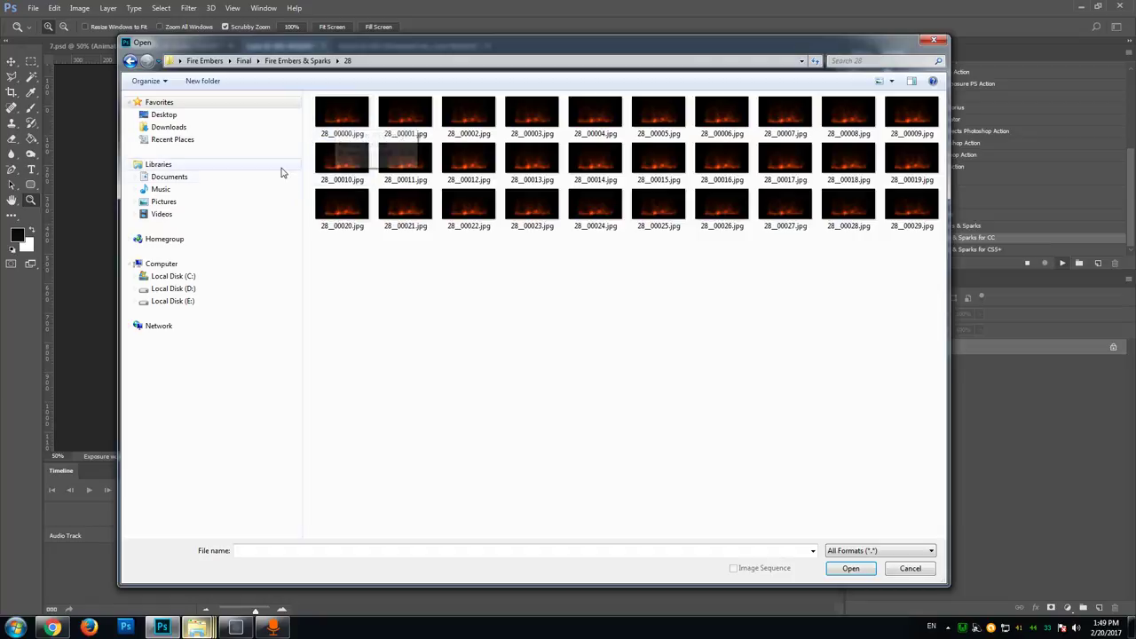
left_click(346, 118)
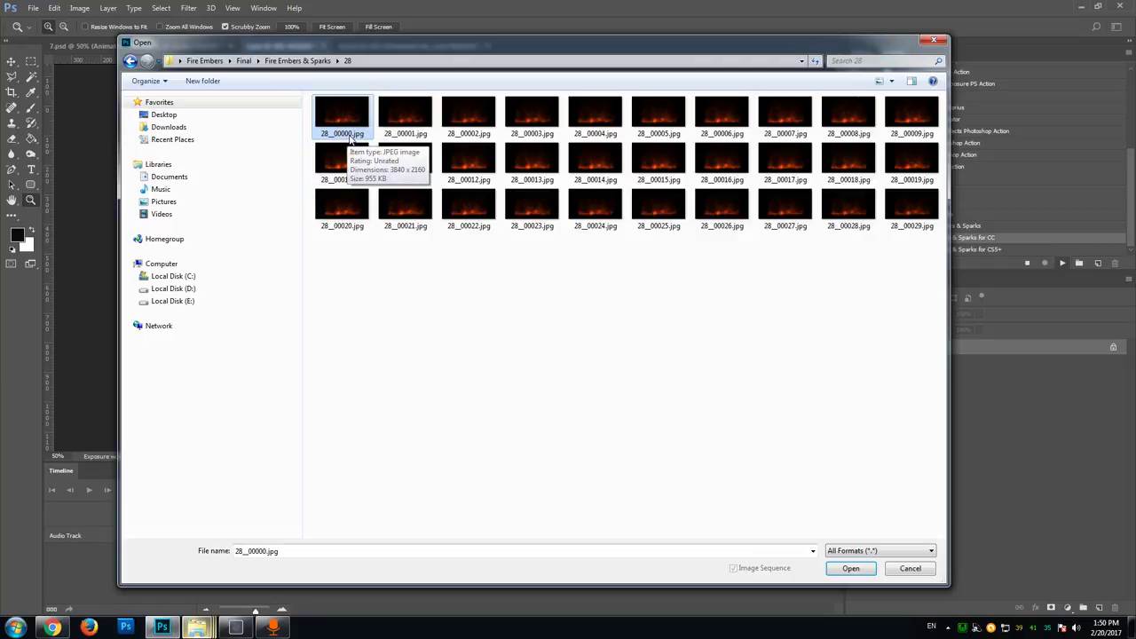
left_click(851, 569)
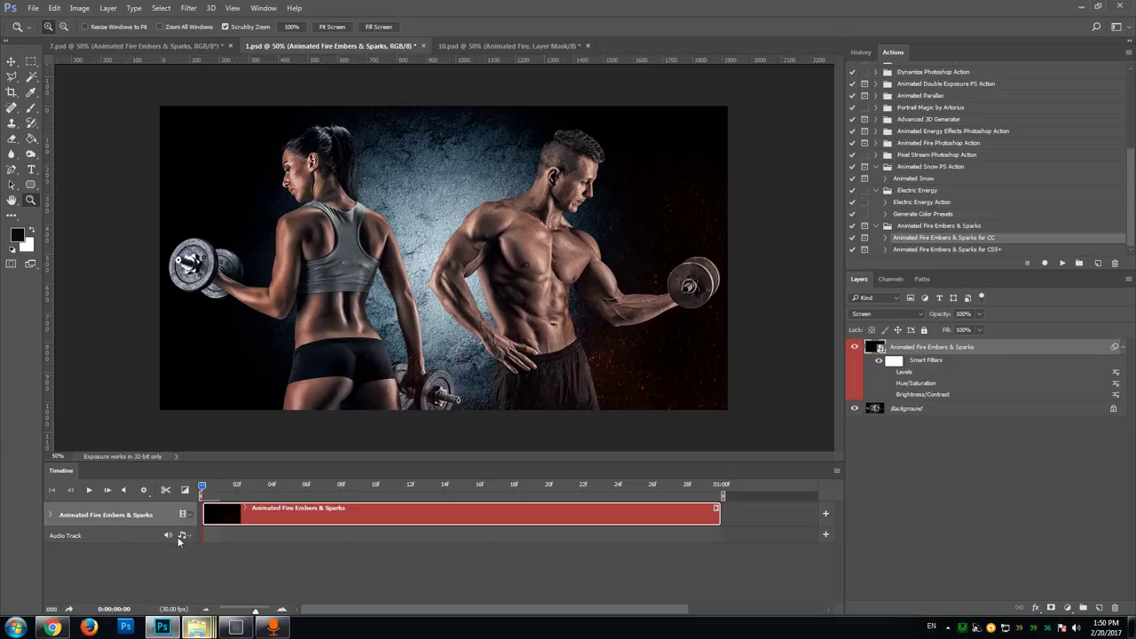
- Hide the Timeline panel and show it again
left_click(264, 8)
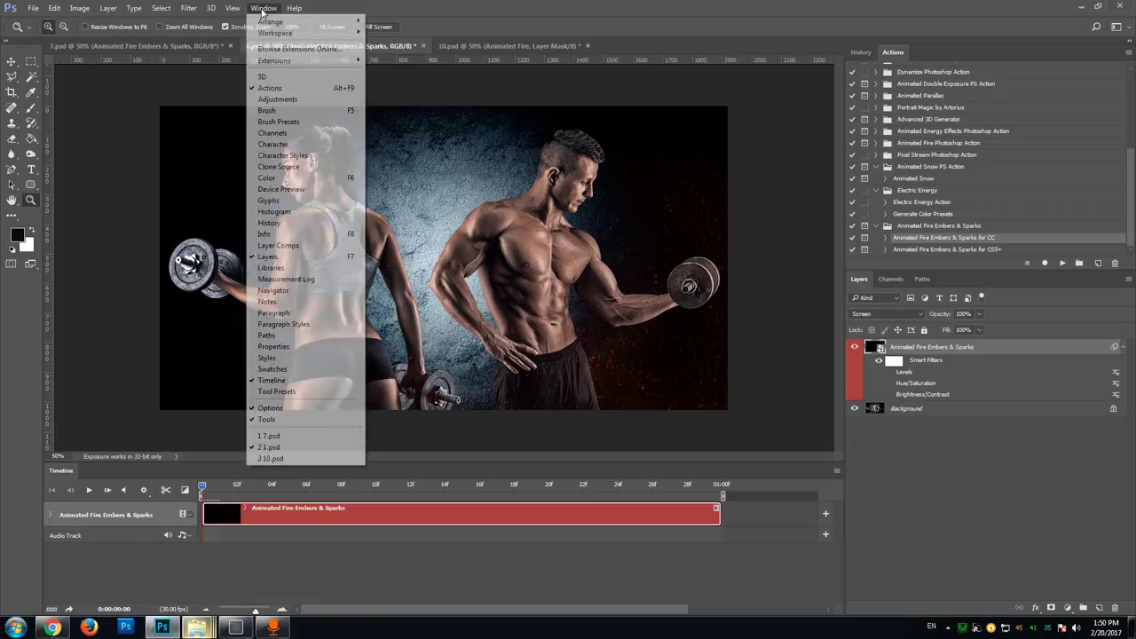
left_click(271, 380)
left_click(257, 8)
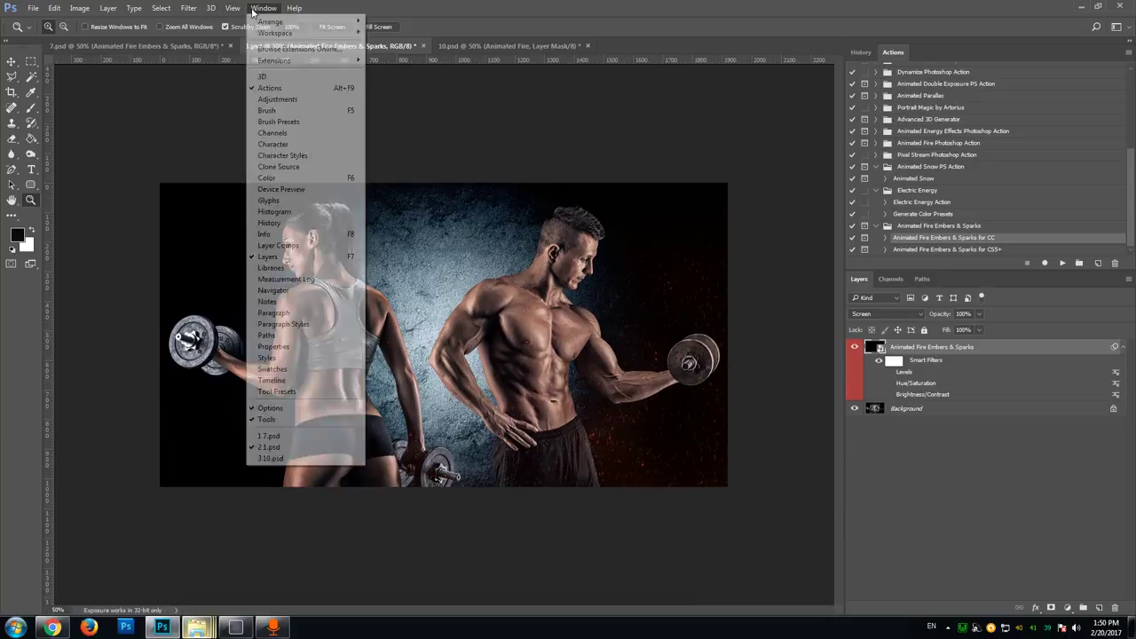
left_click(285, 388)
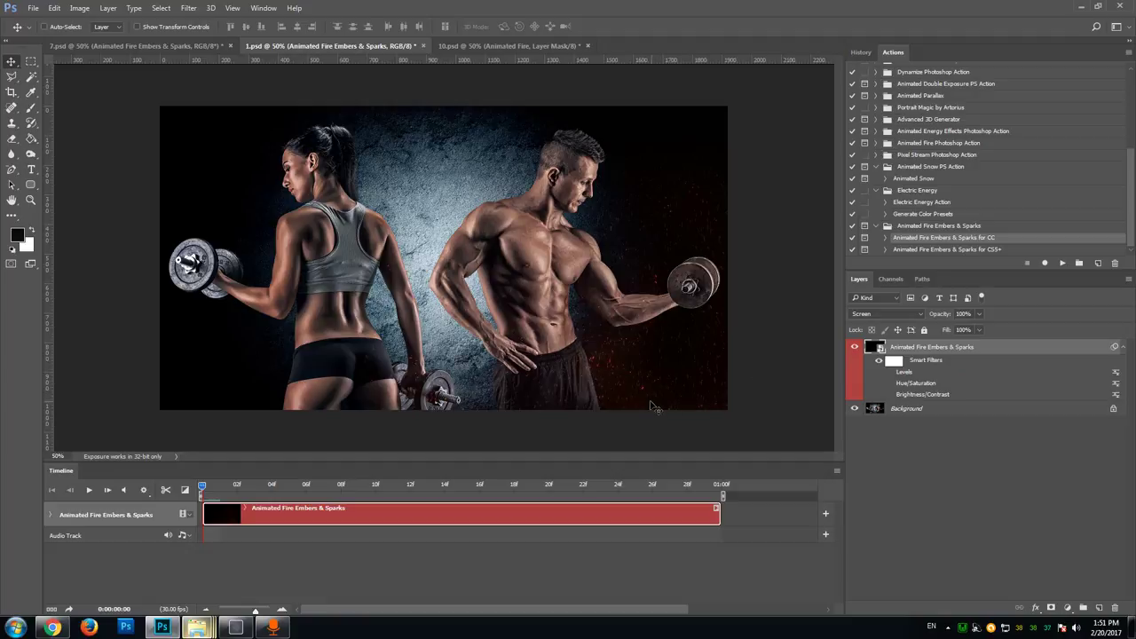
- Move the Animated Fire Embers & Sparks layer so the glowing embers spread across the lower part of both figures
left_click_drag(652, 406, 354, 199)
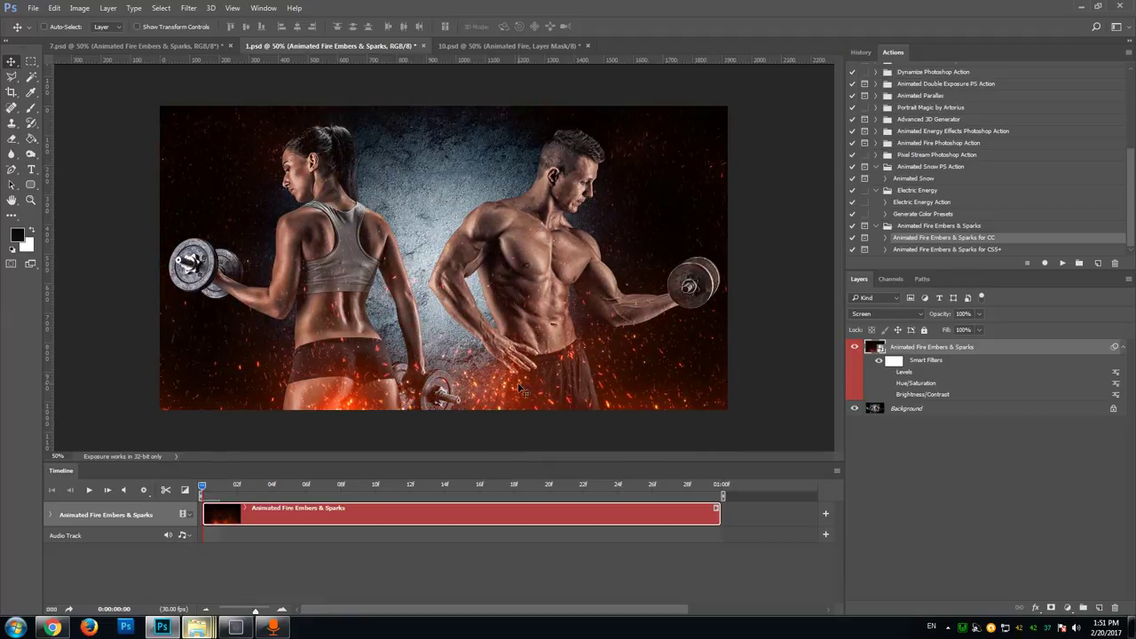
mouse_move(520, 389)
left_mouse_down()
mouse_move(469, 355)
mouse_move(525, 322)
mouse_move(522, 376)
mouse_move(696, 266)
mouse_move(710, 280)
mouse_move(714, 341)
mouse_move(341, 333)
mouse_move(466, 342)
mouse_move(525, 377)
left_mouse_up()
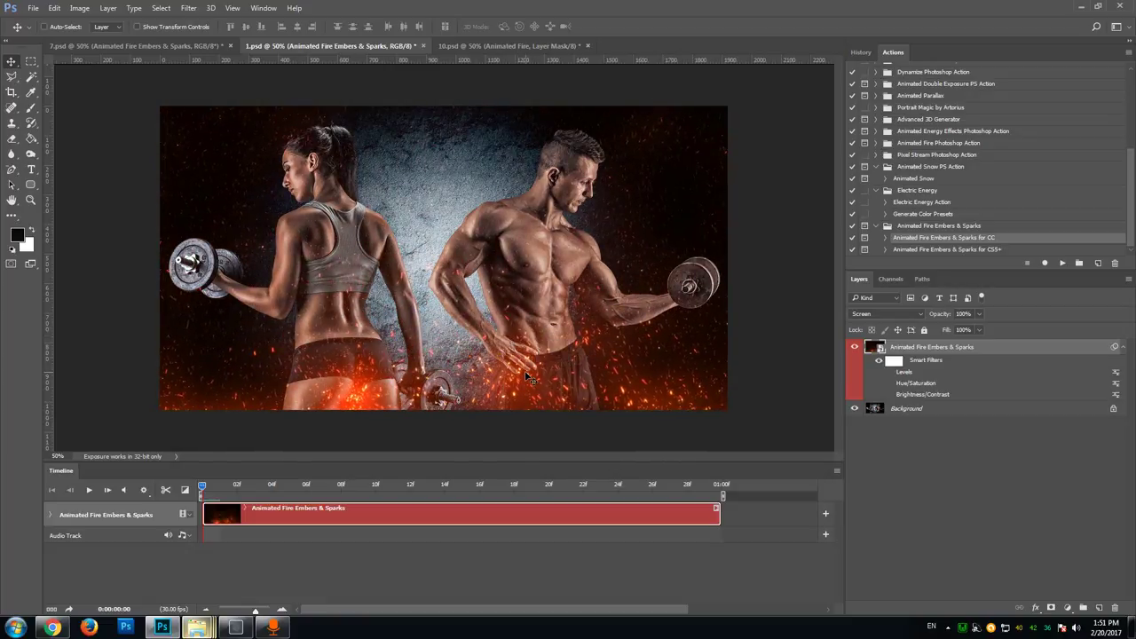
- Scale the ember layer with linked proportions to 50%, enlarge it to about 77% and reposition it along the picture's lower edge
left_click(54, 8)
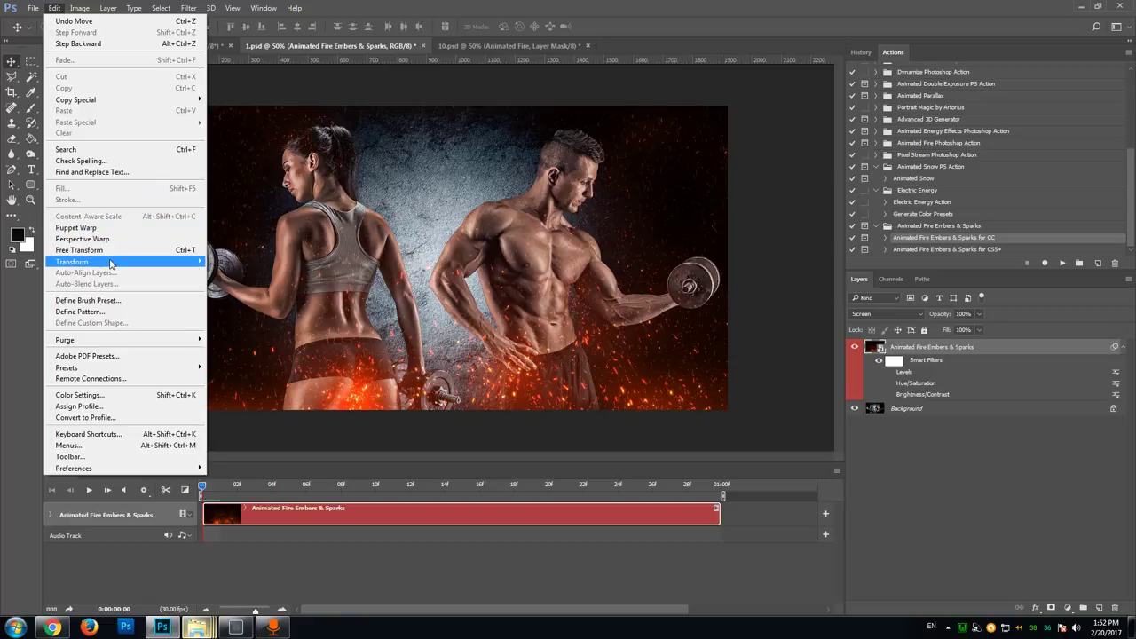
mouse_move(111, 264)
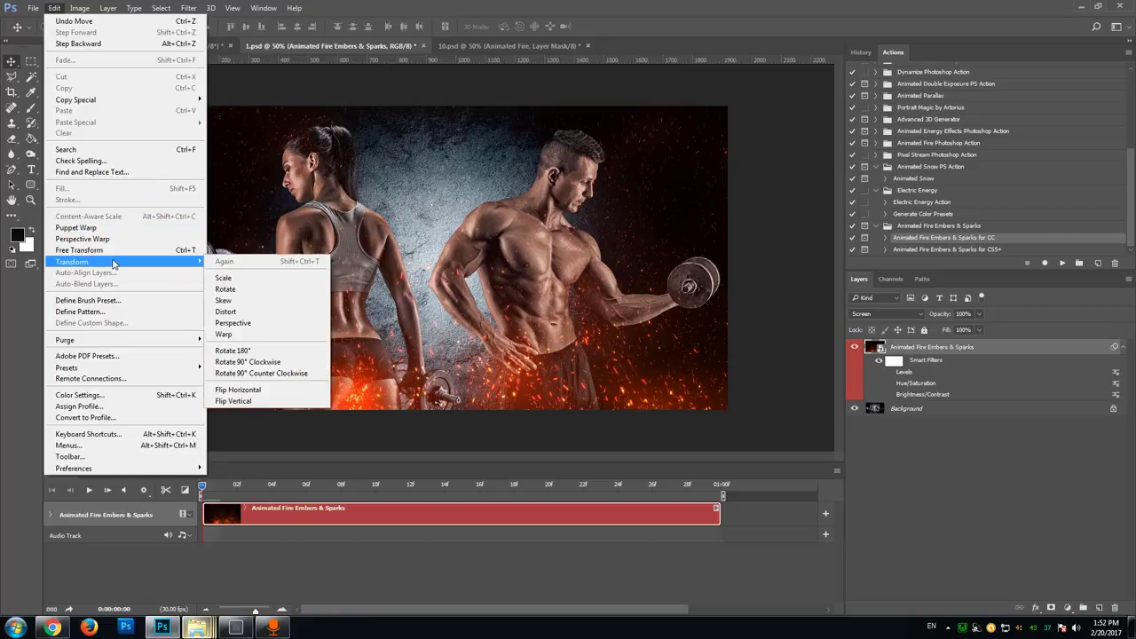
left_click(251, 280)
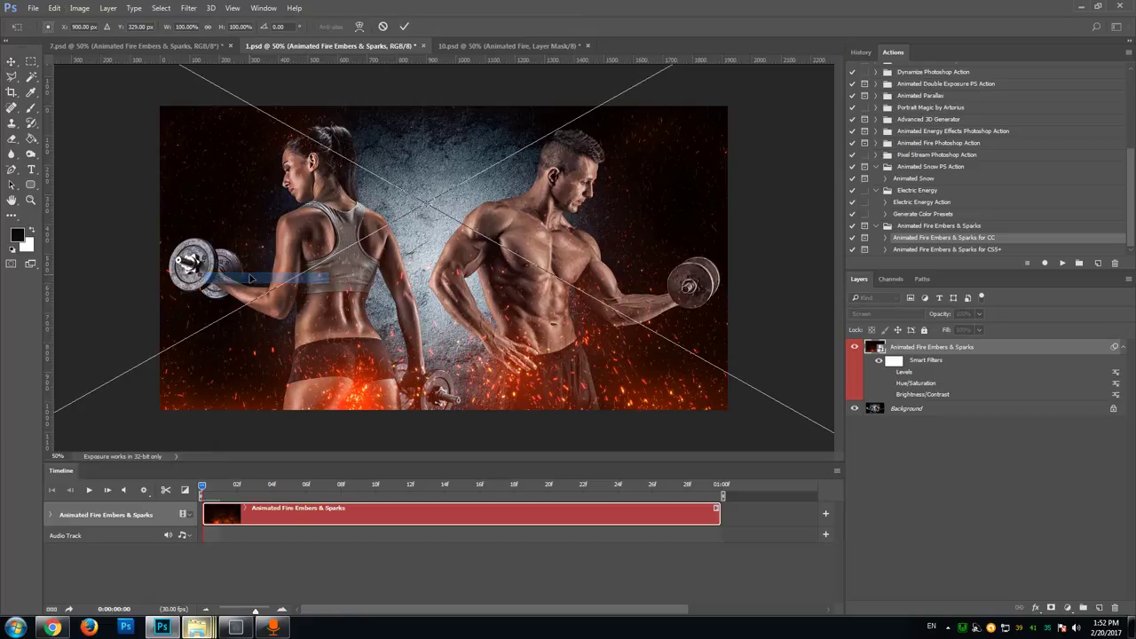
left_click(209, 26)
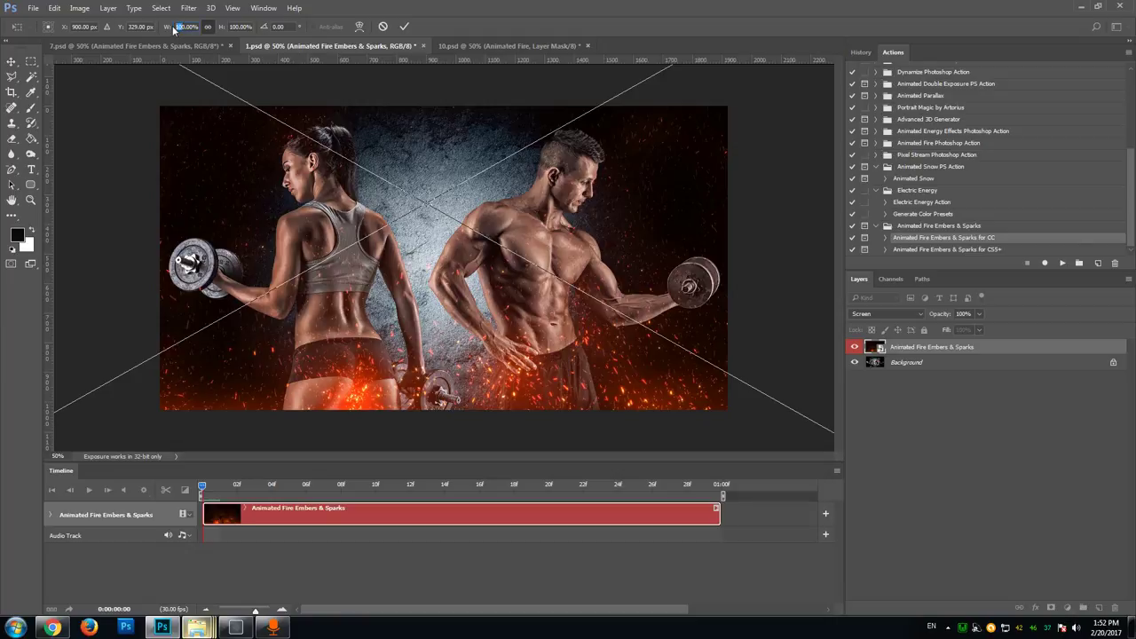
type("50")
key("Return")
left_click_drag(371, 301, 271, 392)
left_click_drag(617, 161, 890, 74)
left_click_drag(544, 293, 460, 332)
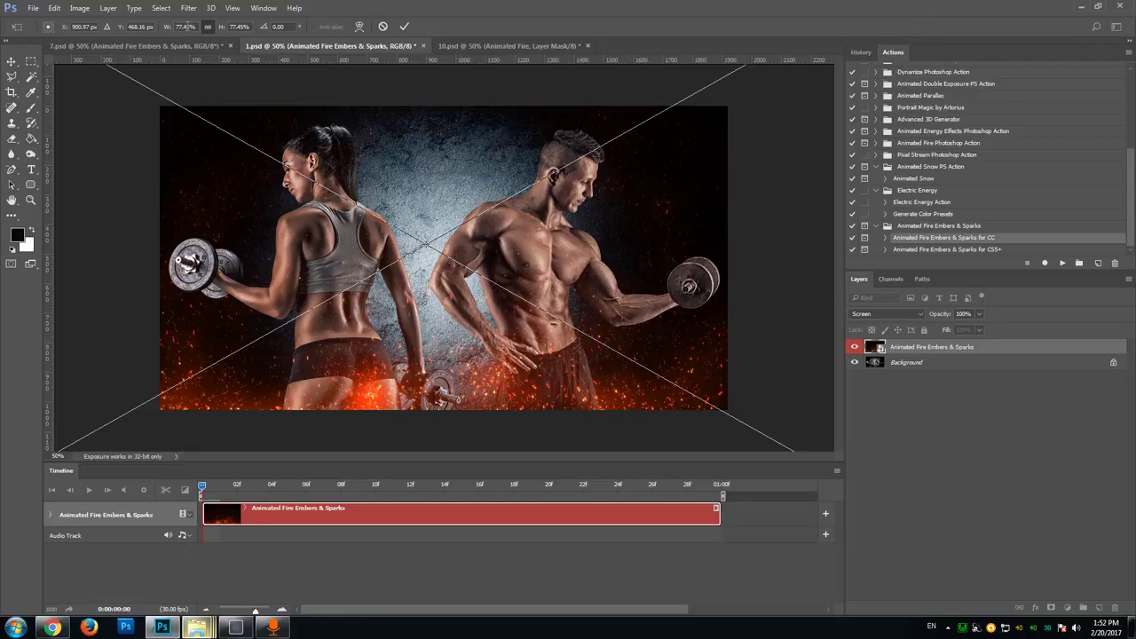
- Raise the ember layer's proportional scale to 82.45% and apply the transform
left_click(189, 26)
key("Up")
key("Up")
key("Up")
key("Up")
key("Up")
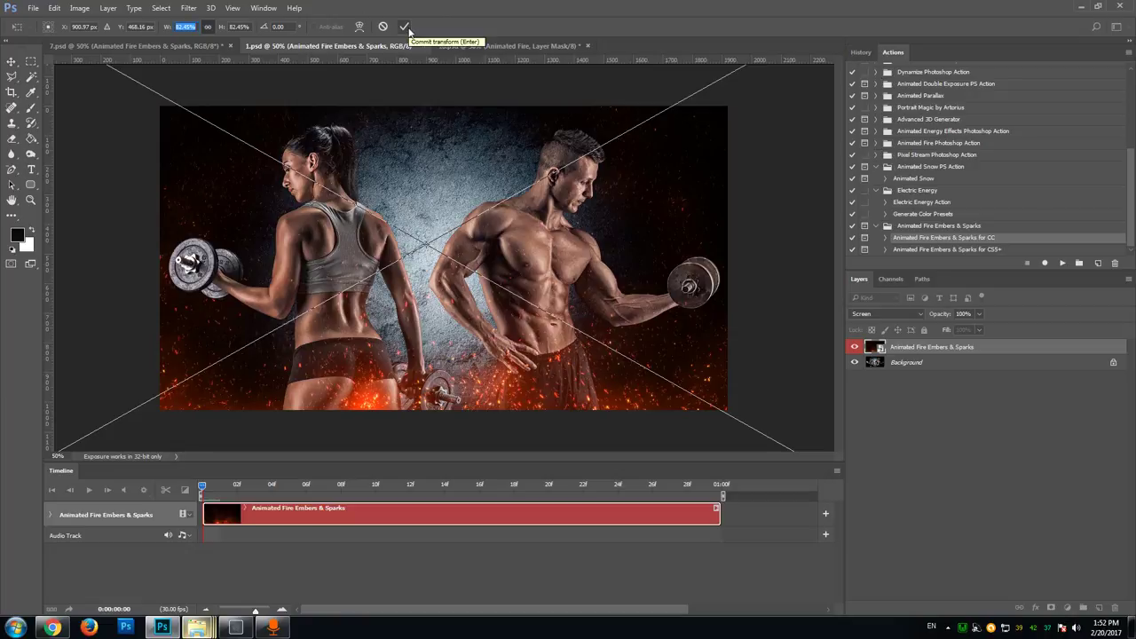
left_click(404, 26)
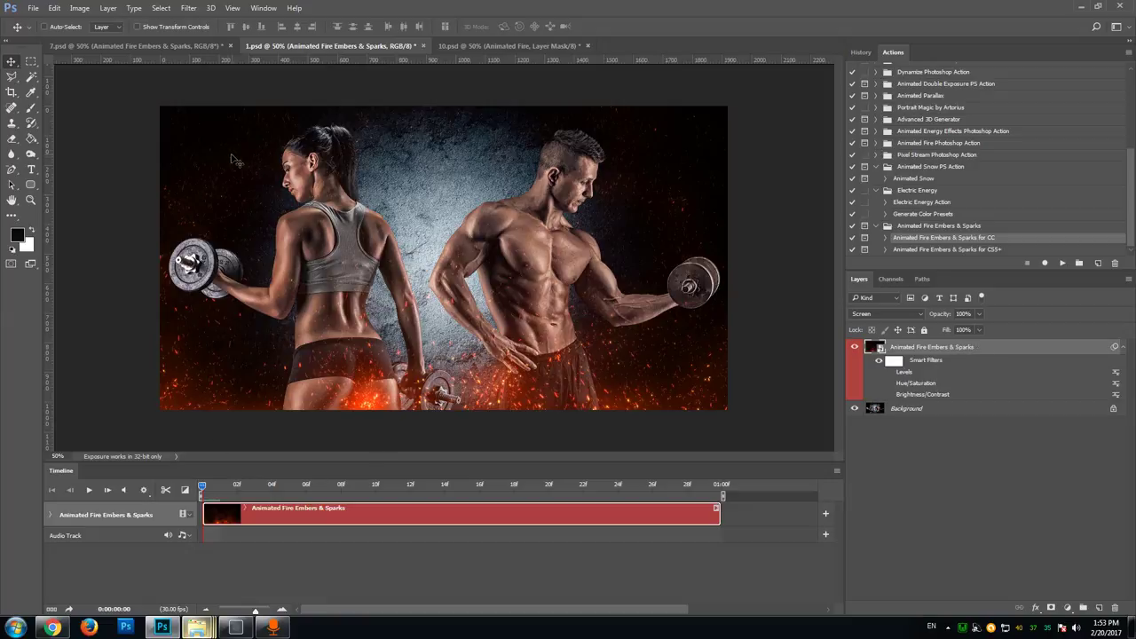
- Play the ember animation, stop it and check the playback resolution and loop settings
left_click(88, 491)
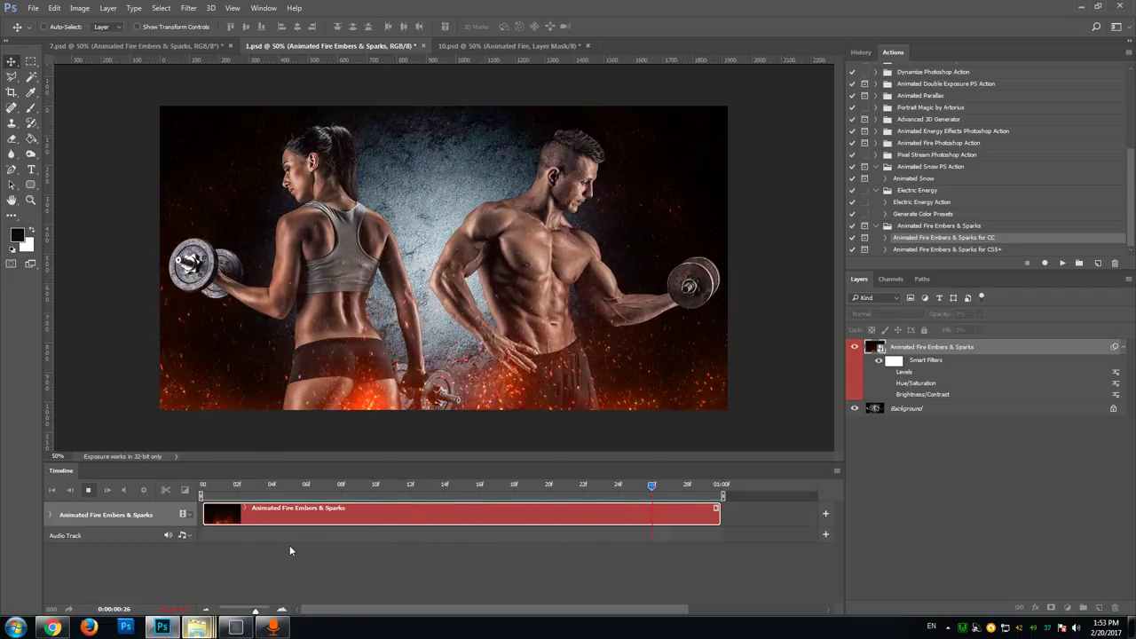
left_click(87, 491)
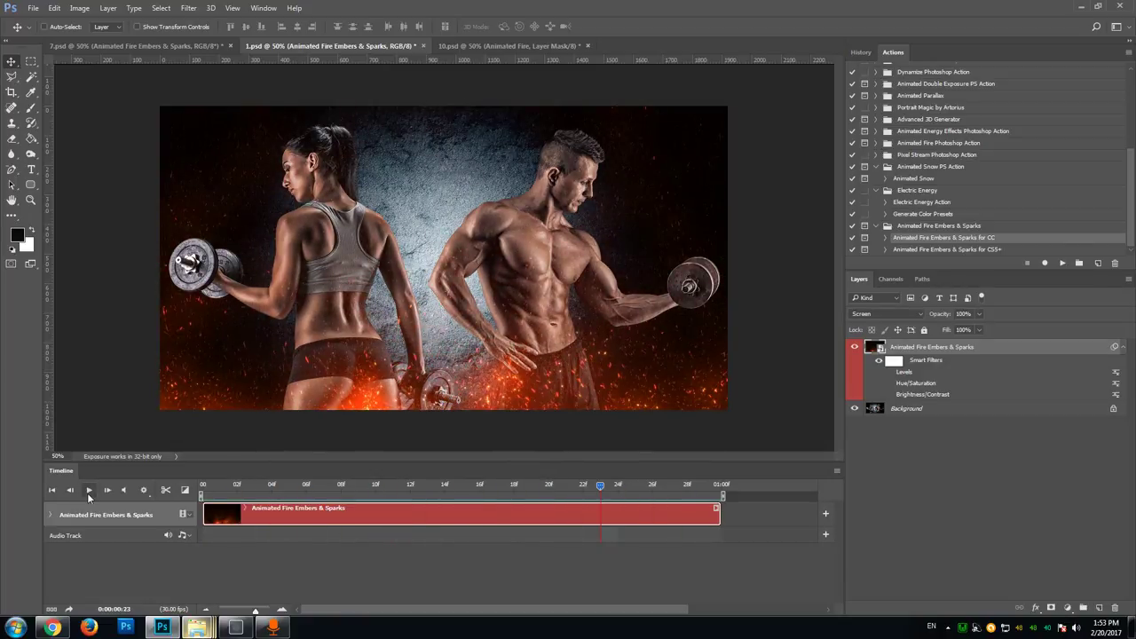
left_click(144, 494)
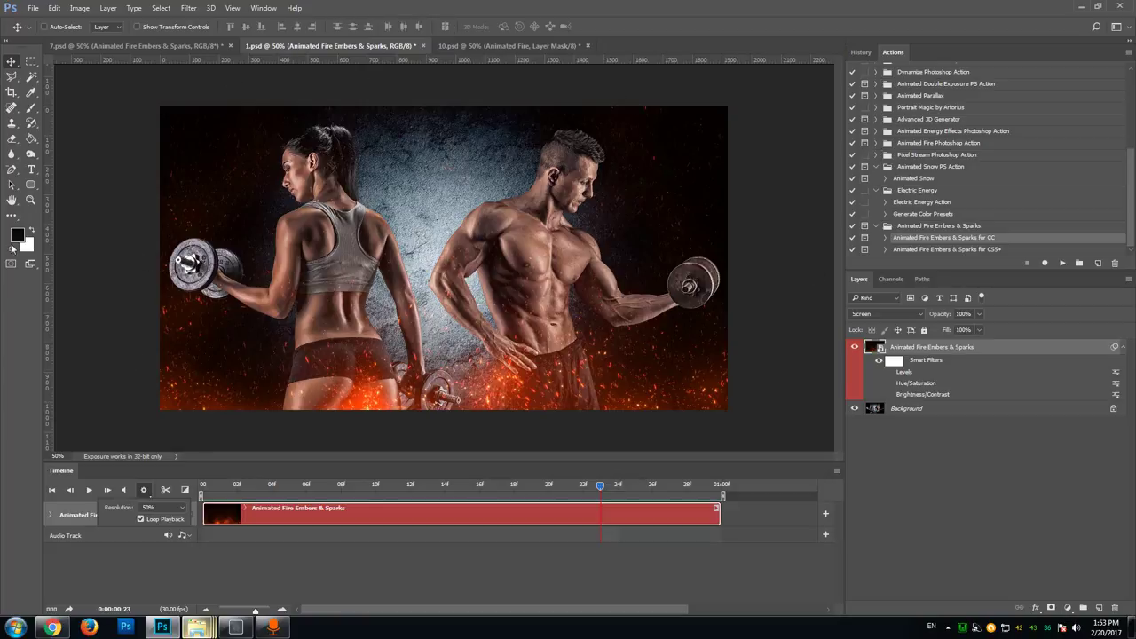
- Examine the embers around both figures at 100% zoom and return to the 50% view of the whole image
left_click(31, 200)
left_click(376, 246)
left_click(376, 247)
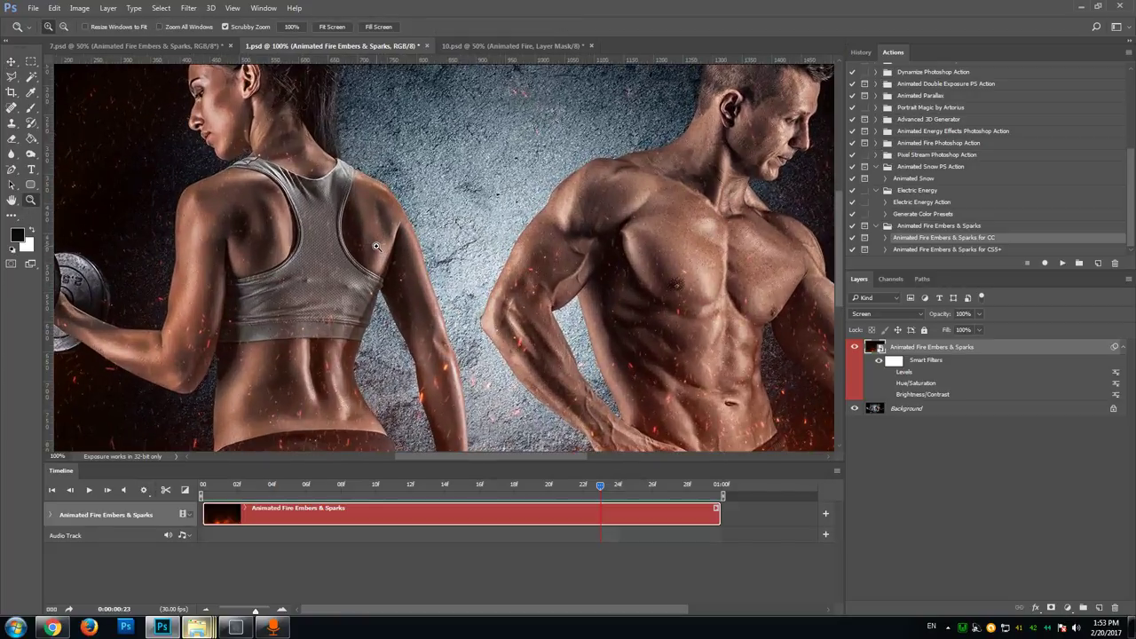
scroll(473, 377, "down", 5)
scroll(473, 377, "up", 1)
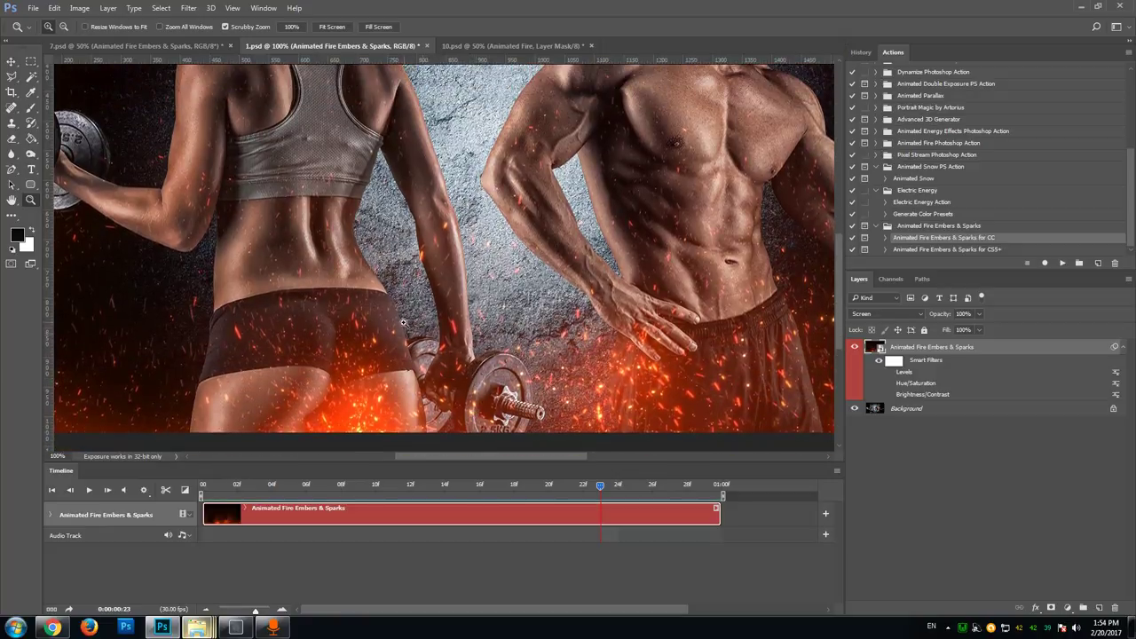
scroll(471, 379, "up", 3)
left_click_drag(530, 455, 616, 458)
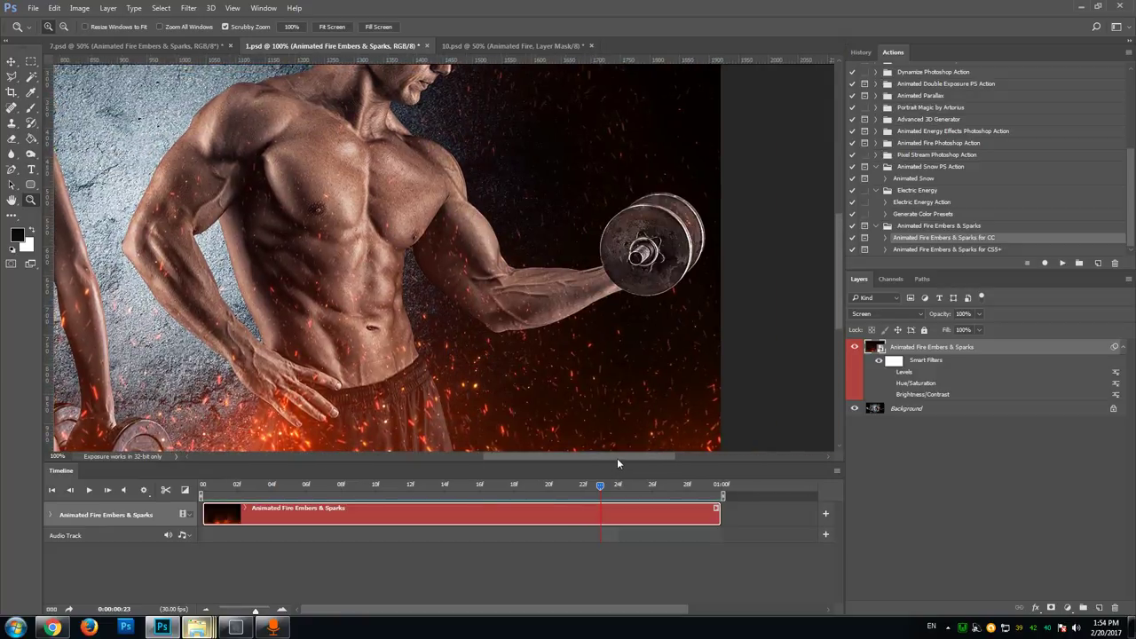
scroll(493, 293, "down", 3)
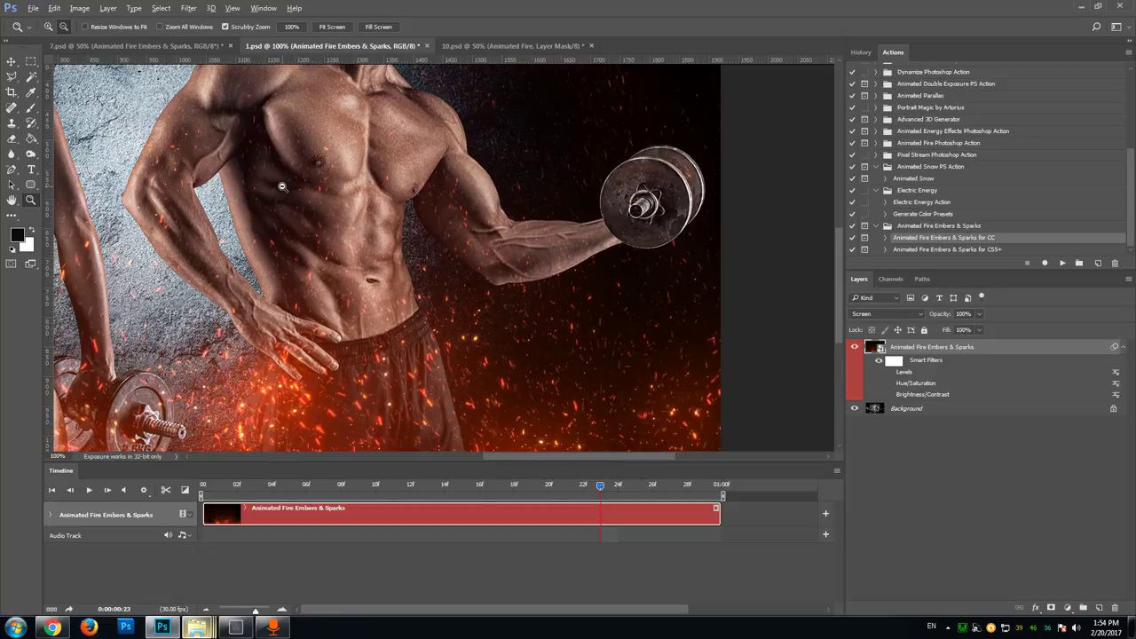
left_click(281, 186, "alt")
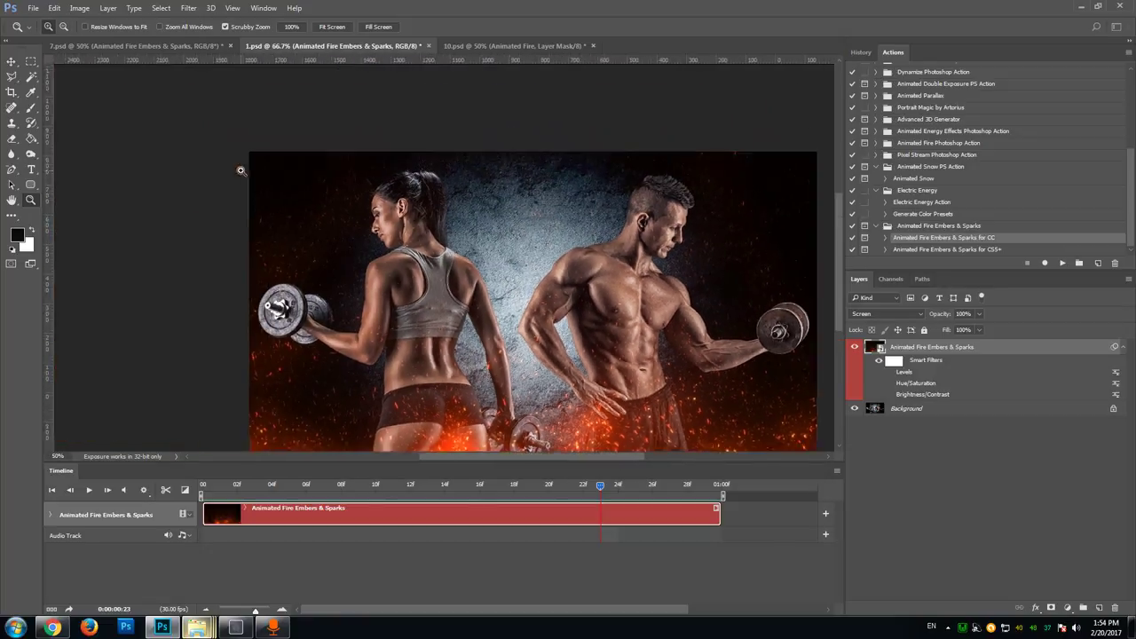
left_click(245, 173, "alt")
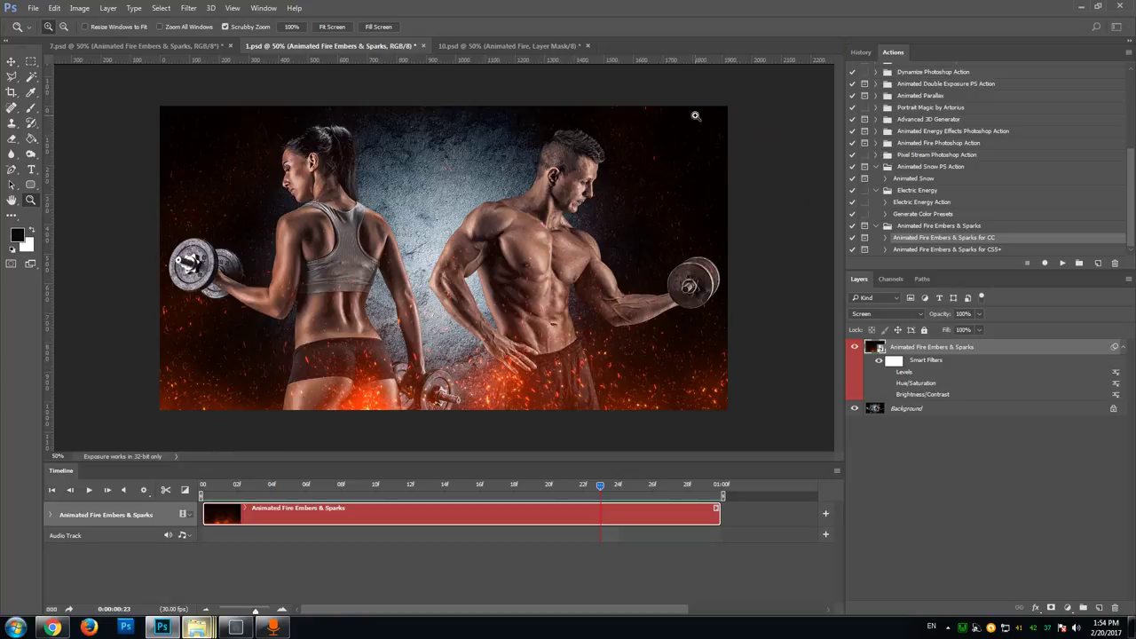
- Check the timeline's playback resolution and loop options, then play the ember animation and stop it
left_click(144, 491)
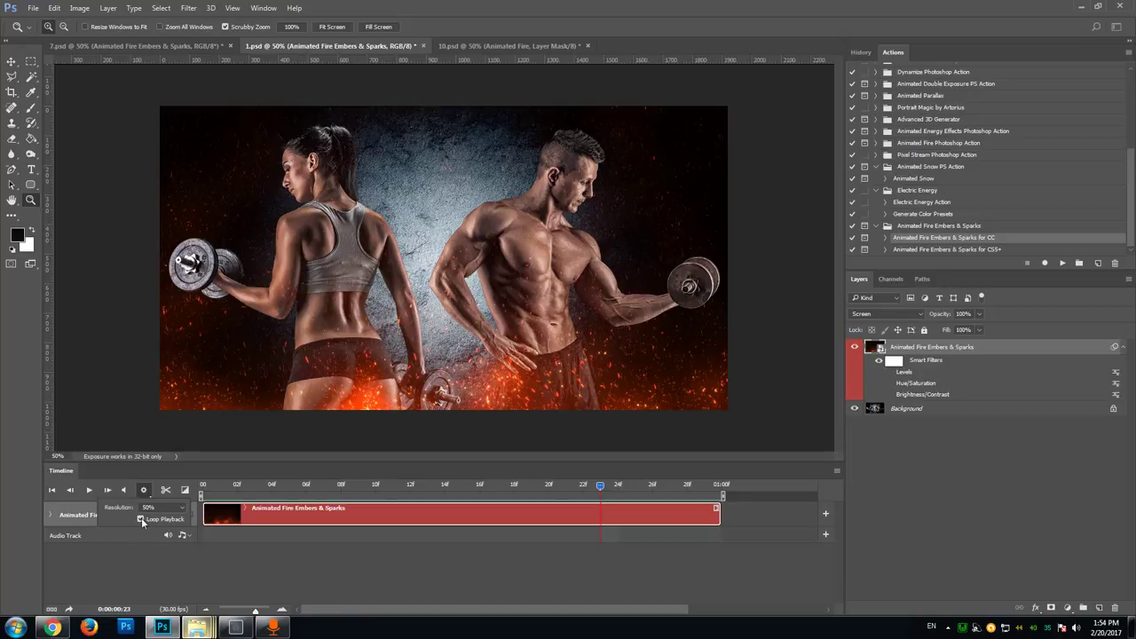
left_click(176, 569)
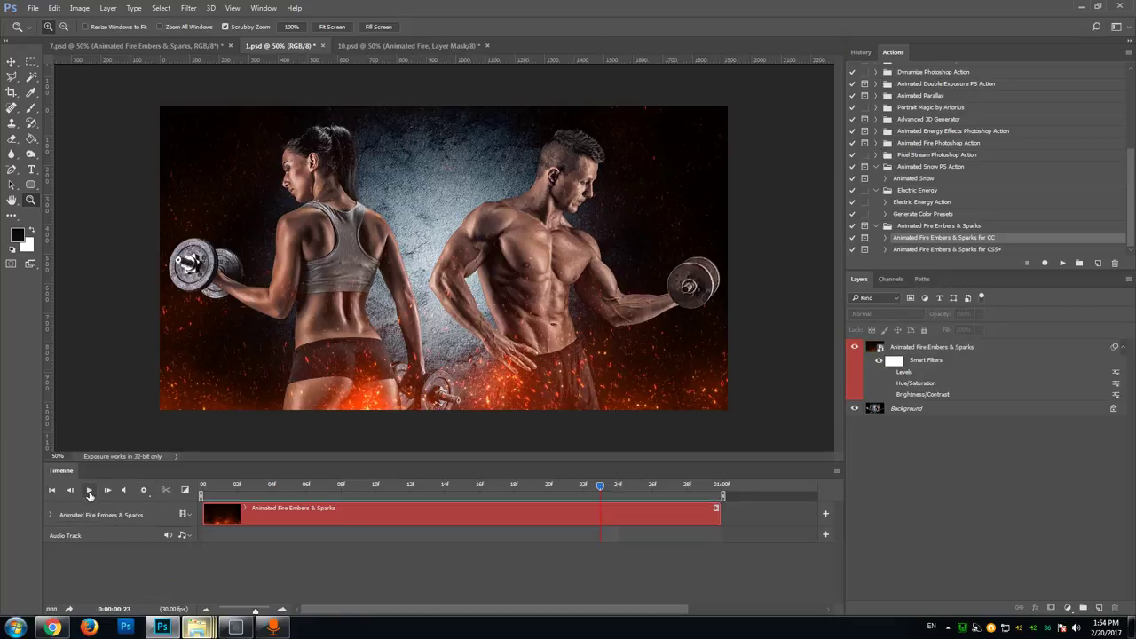
left_click(88, 490)
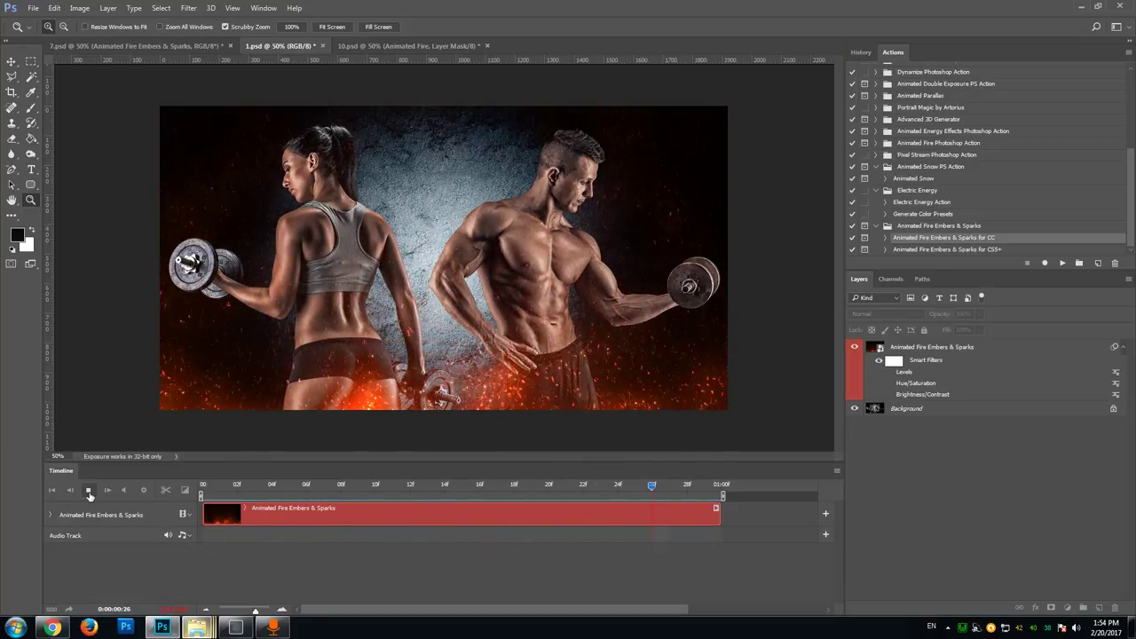
left_click(89, 493)
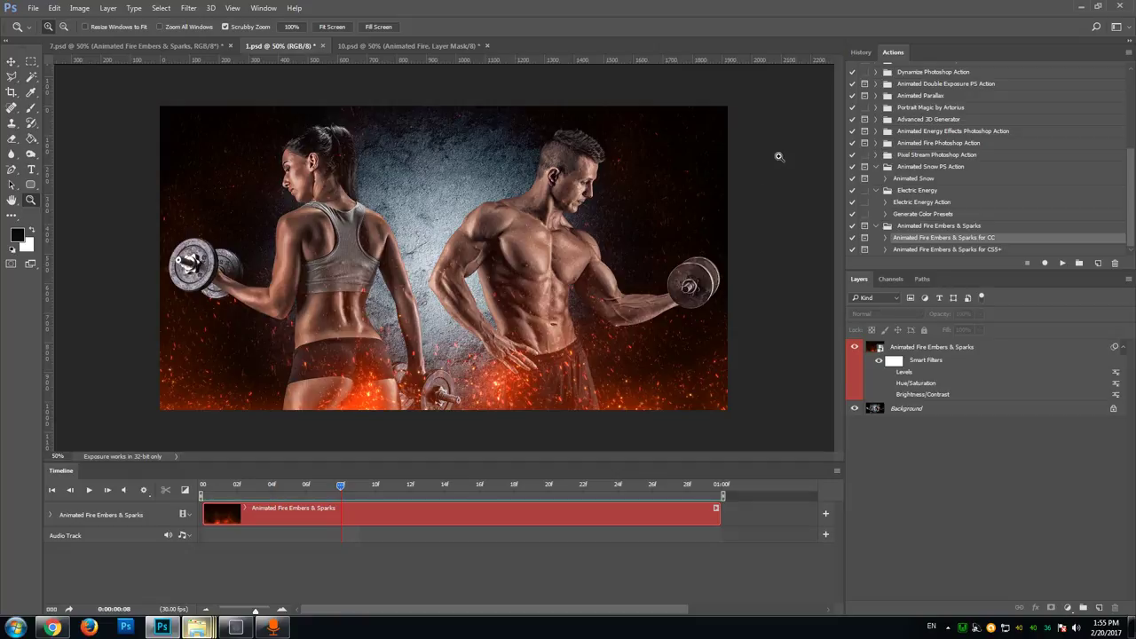
- Run the Animated Fire Embers & Sparks for CC action again and view folder 29's frames as larger thumbnails
left_click(1063, 264)
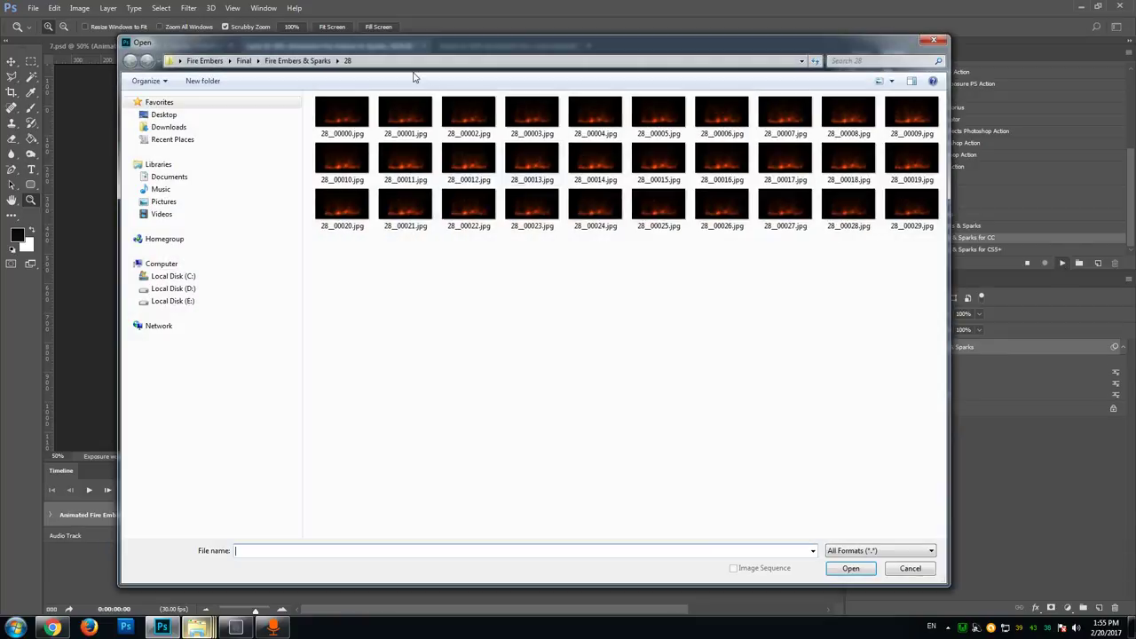
left_click(297, 60)
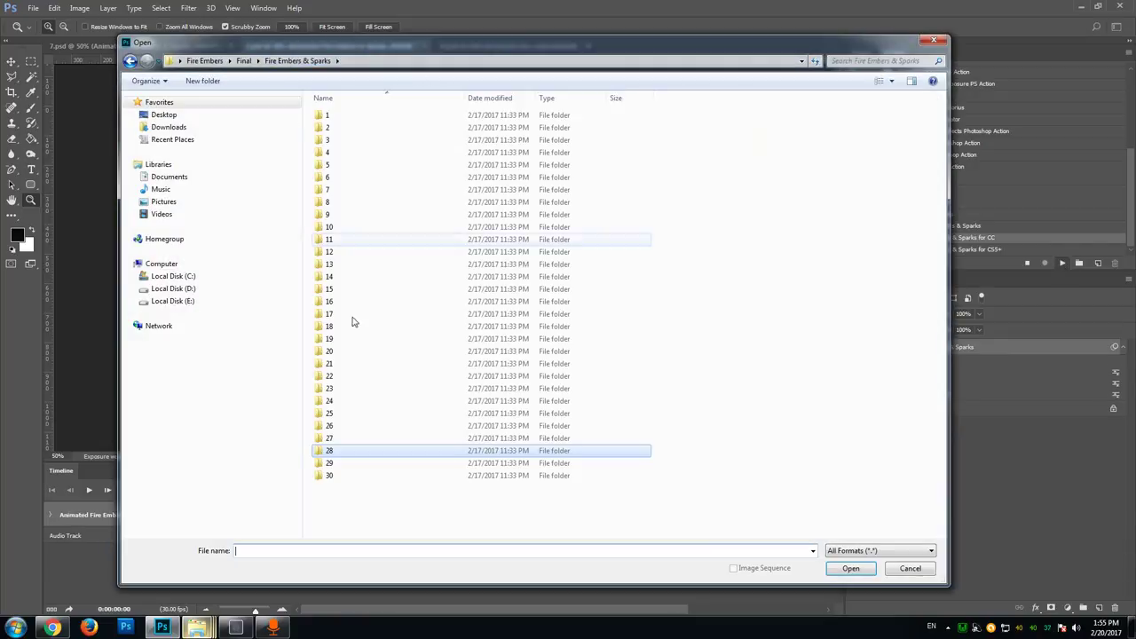
double_click(333, 469)
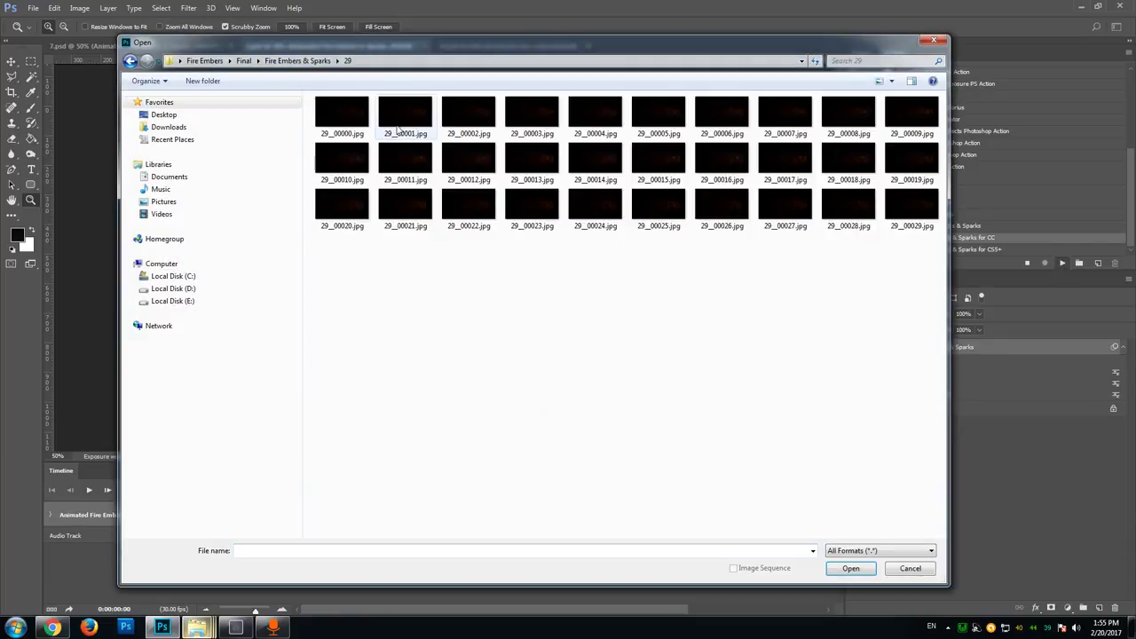
right_click(395, 260)
mouse_move(431, 269)
left_click(546, 267)
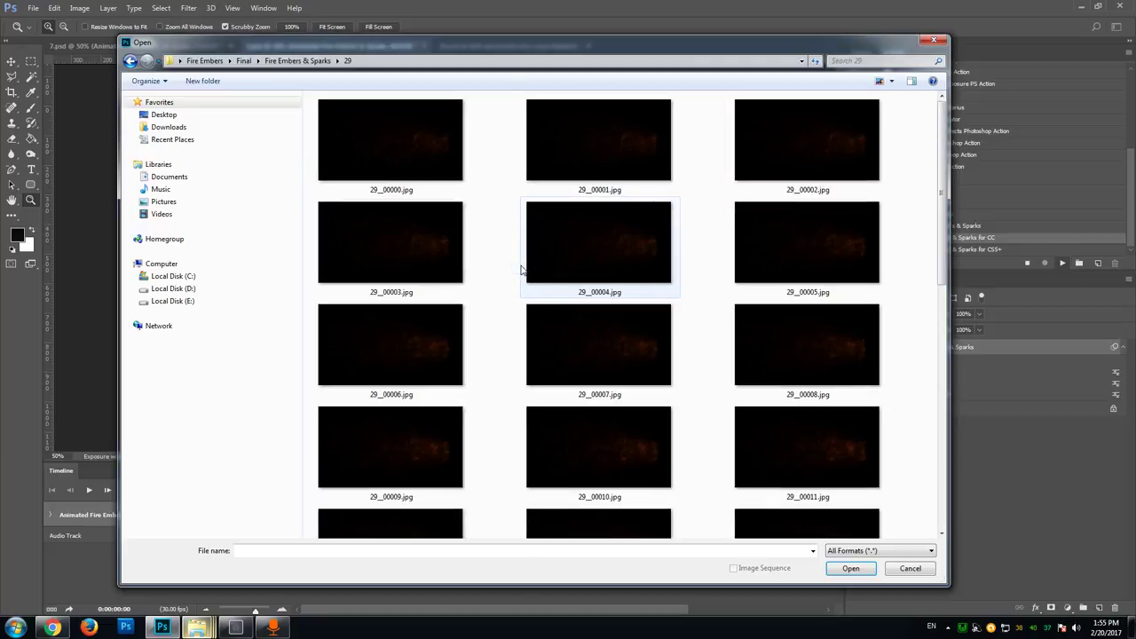
- Browse the ember frames in folders 27, 26 and 25 of Fire Embers & Sparks
key("BackSpace")
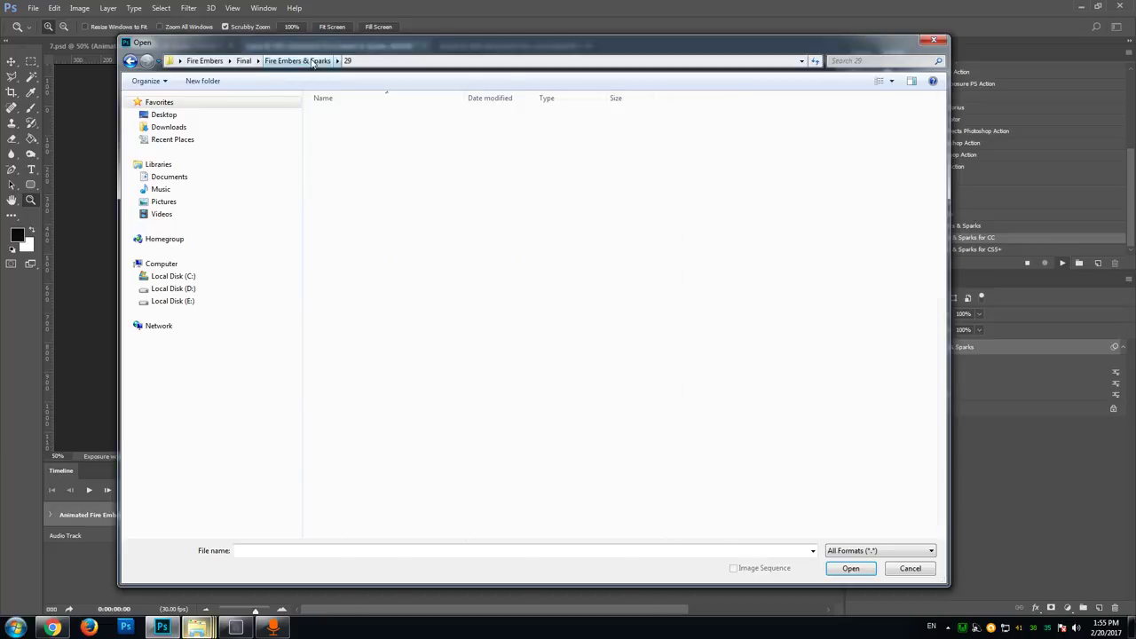
double_click(333, 444)
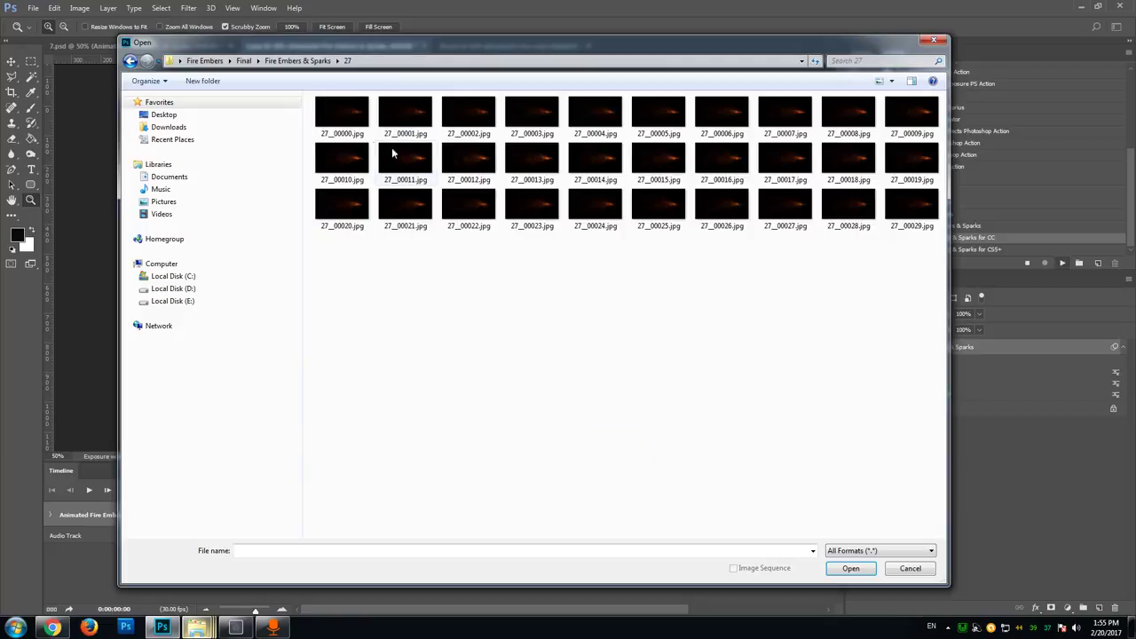
key("BackSpace")
double_click(329, 426)
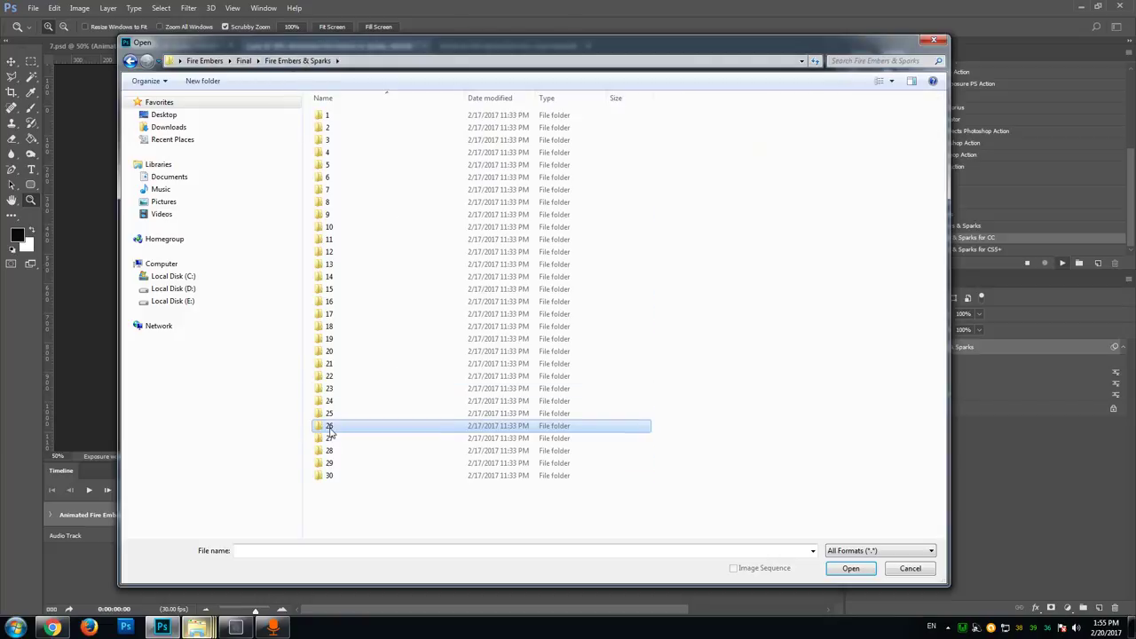
key("BackSpace")
double_click(329, 413)
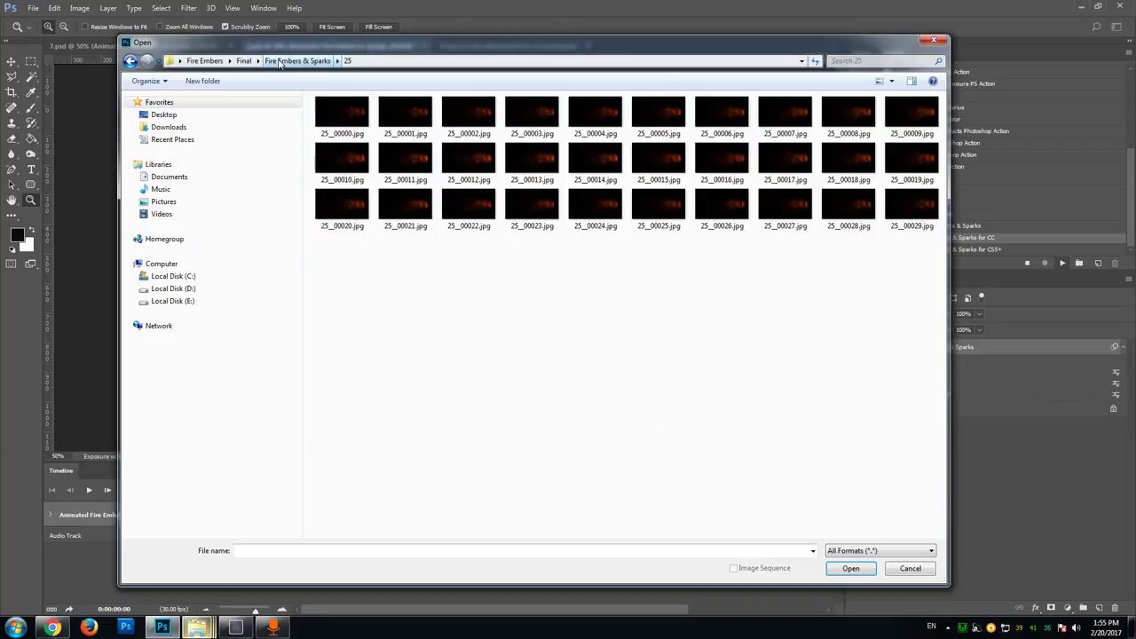
- Enlarge the thumbnails in folder 24 and load 24__00000.jpg as the second ember image sequence
key("BackSpace")
double_click(337, 410)
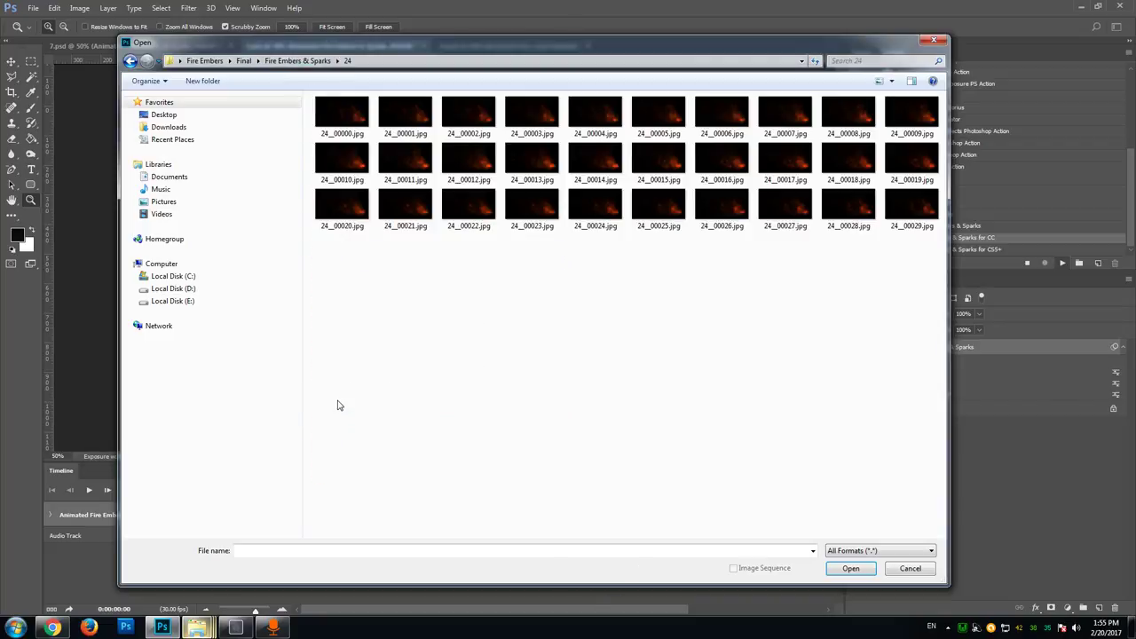
right_click(336, 275)
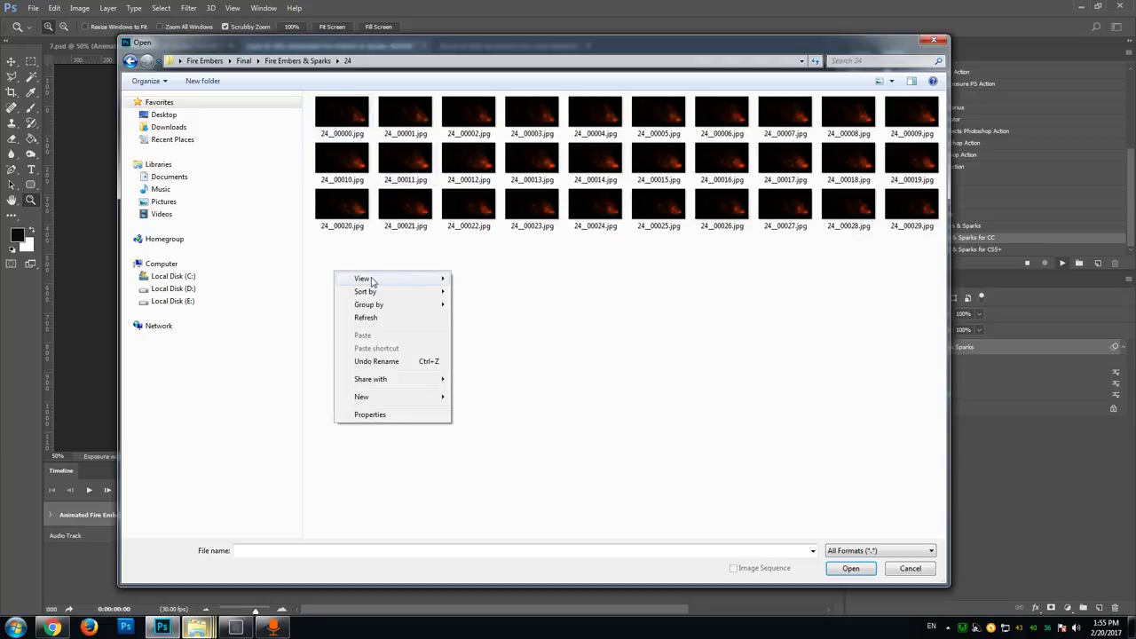
mouse_move(364, 278)
left_click(480, 278)
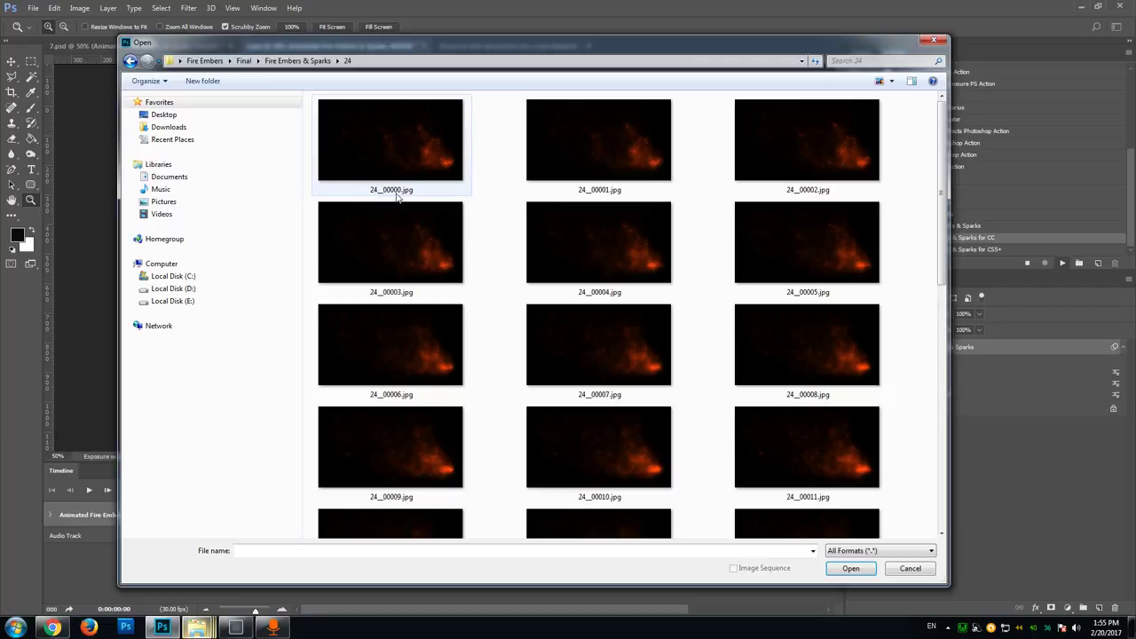
left_click(380, 149)
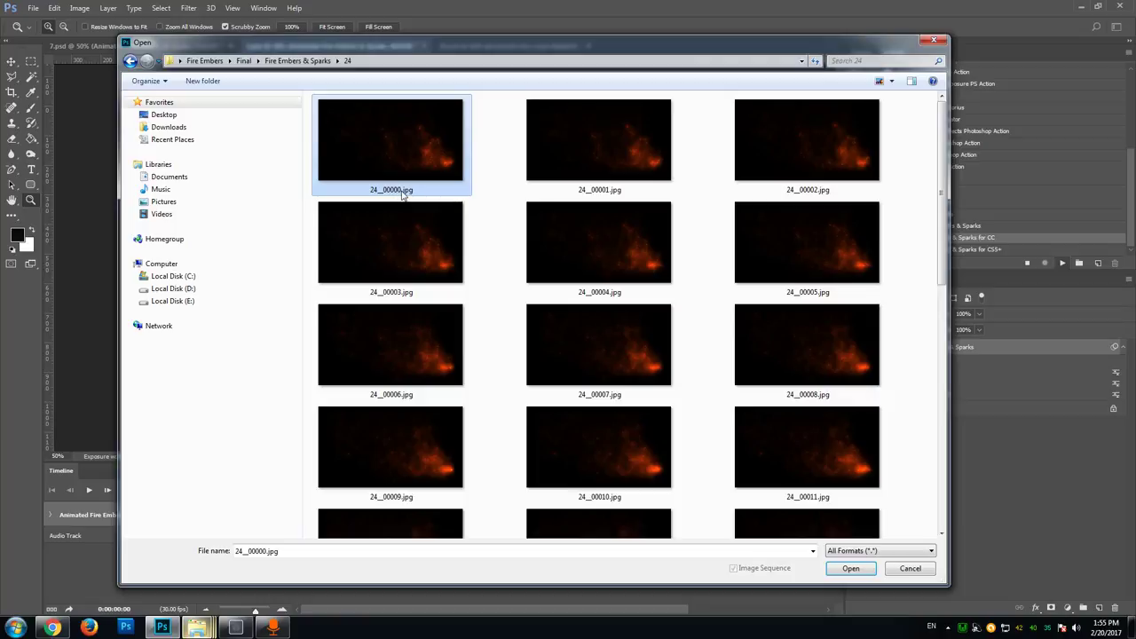
left_click(851, 569)
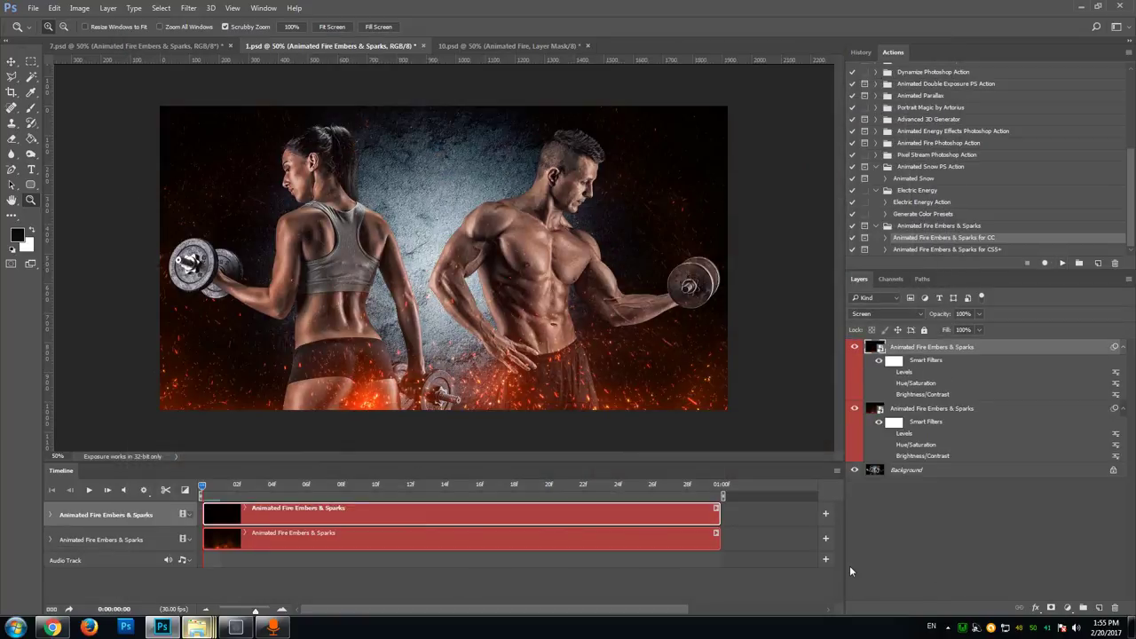
- Shift the new ember layer slightly toward the picture's right edge, then play and stop the combined animation
left_click(11, 62)
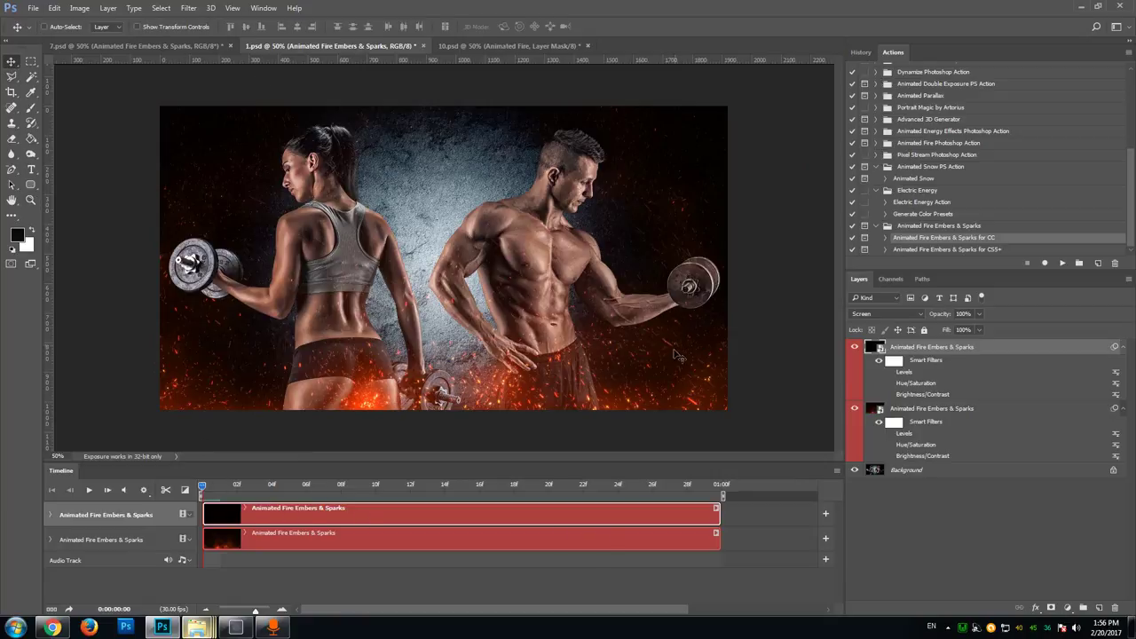
left_click_drag(613, 311, 662, 314)
left_click(89, 491)
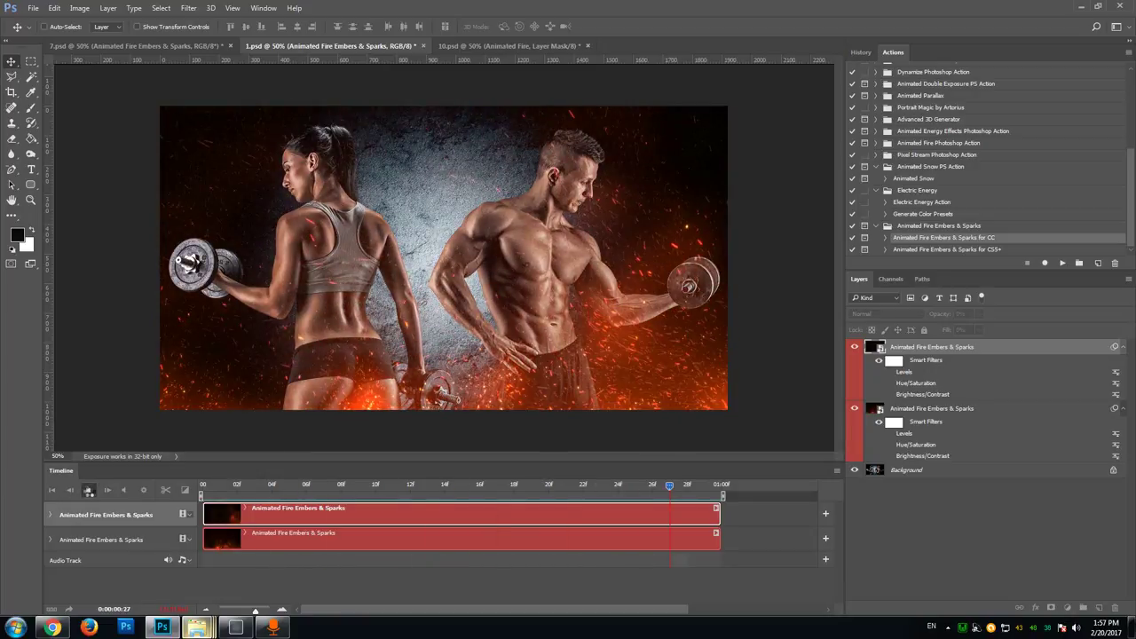
left_click(88, 490)
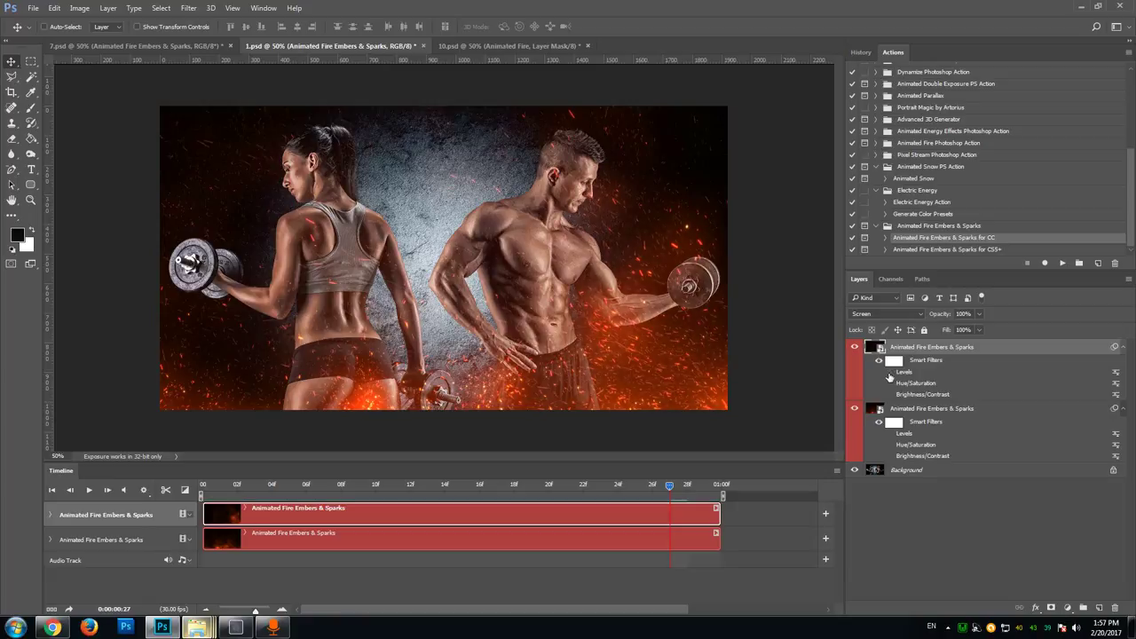
- Hide the lower ember layer and compare the upper one's Levels and Brightness/Contrast smart filters
left_click(855, 408)
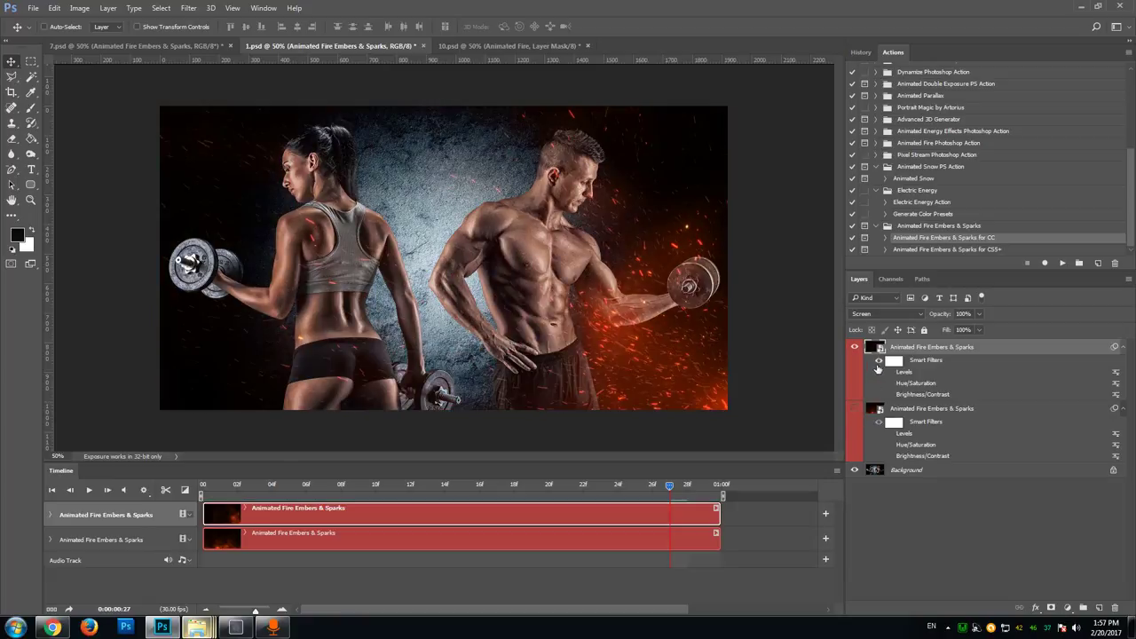
left_click(888, 373)
left_click(890, 394)
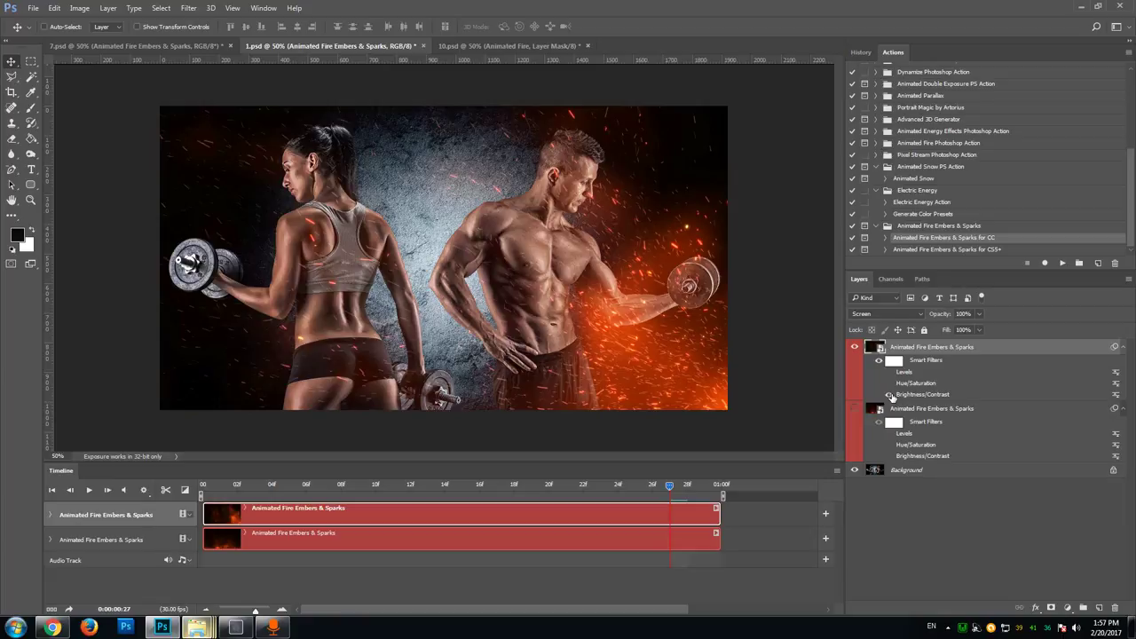
left_click(890, 395)
left_click(890, 395)
left_click(889, 395)
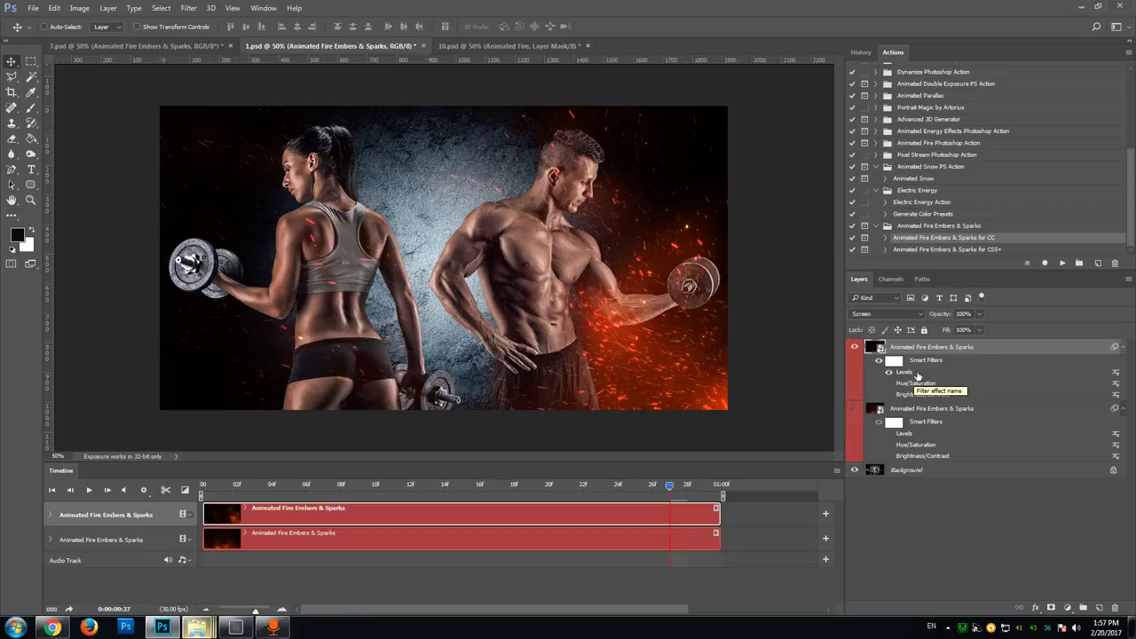
- Adjust the input level sliders in the upper ember layer's Levels filter and apply the change
double_click(915, 375)
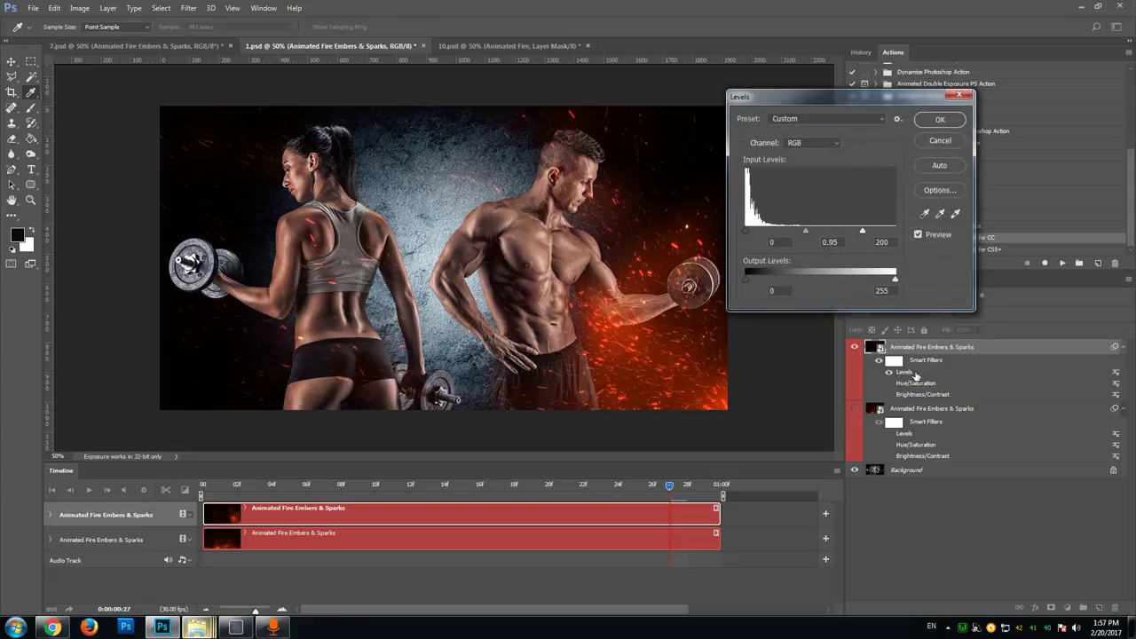
left_click_drag(821, 95, 831, 40)
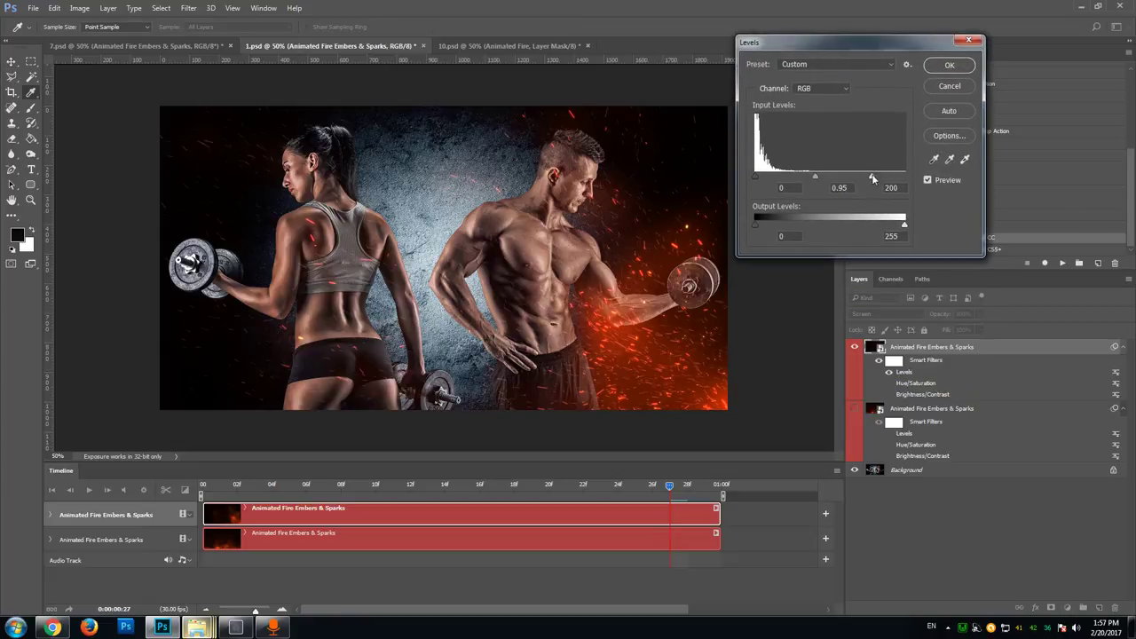
left_click_drag(874, 178, 755, 177)
left_click(806, 180)
left_click(948, 65)
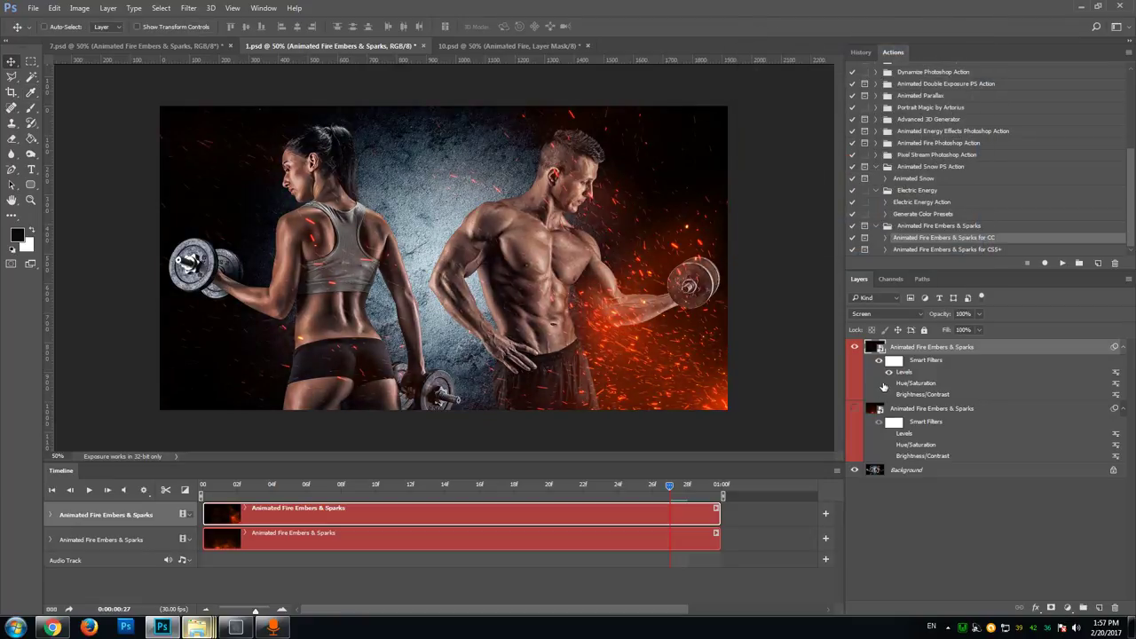
- Compare the upper ember layer's Brightness/Contrast effect and leave only its Hue/Saturation smart filter enabled
left_click(890, 395)
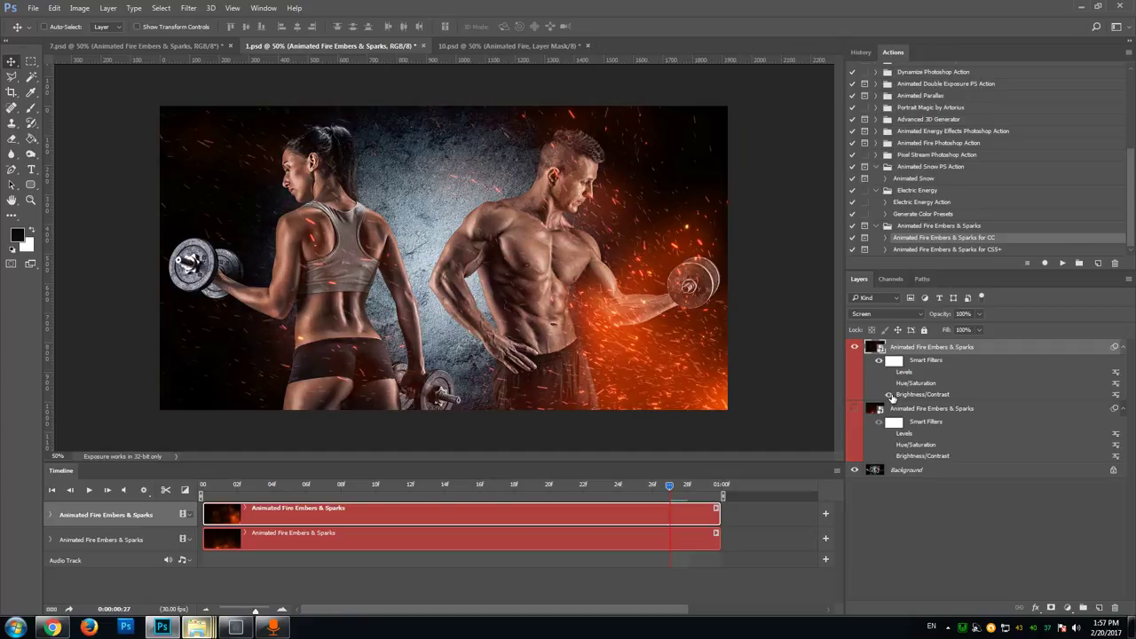
left_click(891, 395)
left_click(890, 395)
left_click(889, 396)
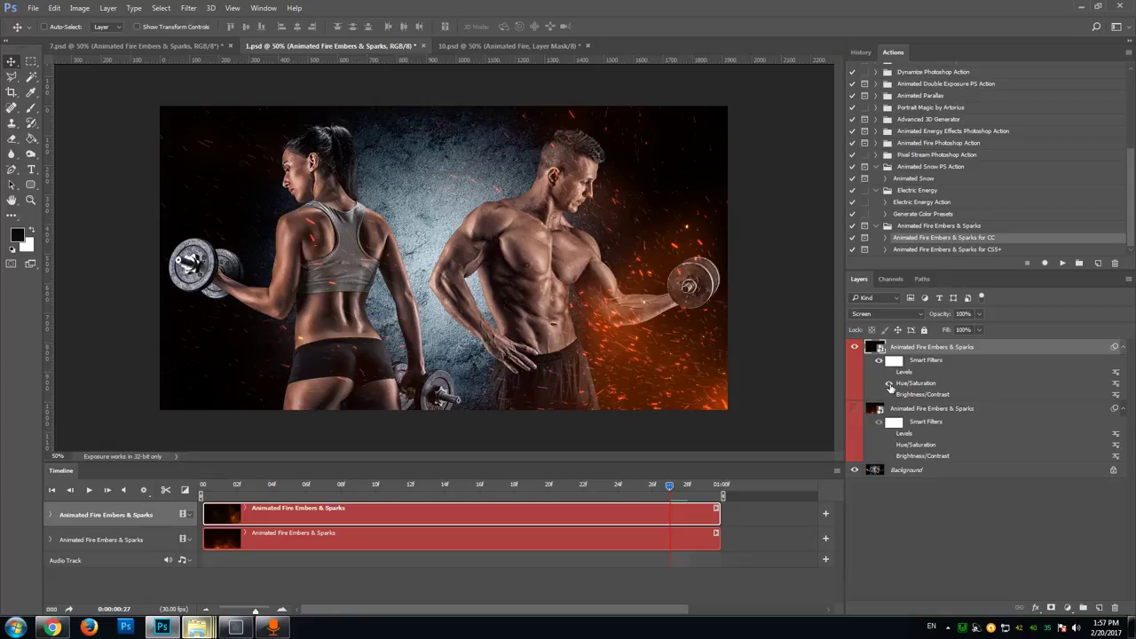
- Recolour the upper embers blue by setting the Hue/Saturation filter's hue to +180 and increasing its saturation
double_click(915, 385)
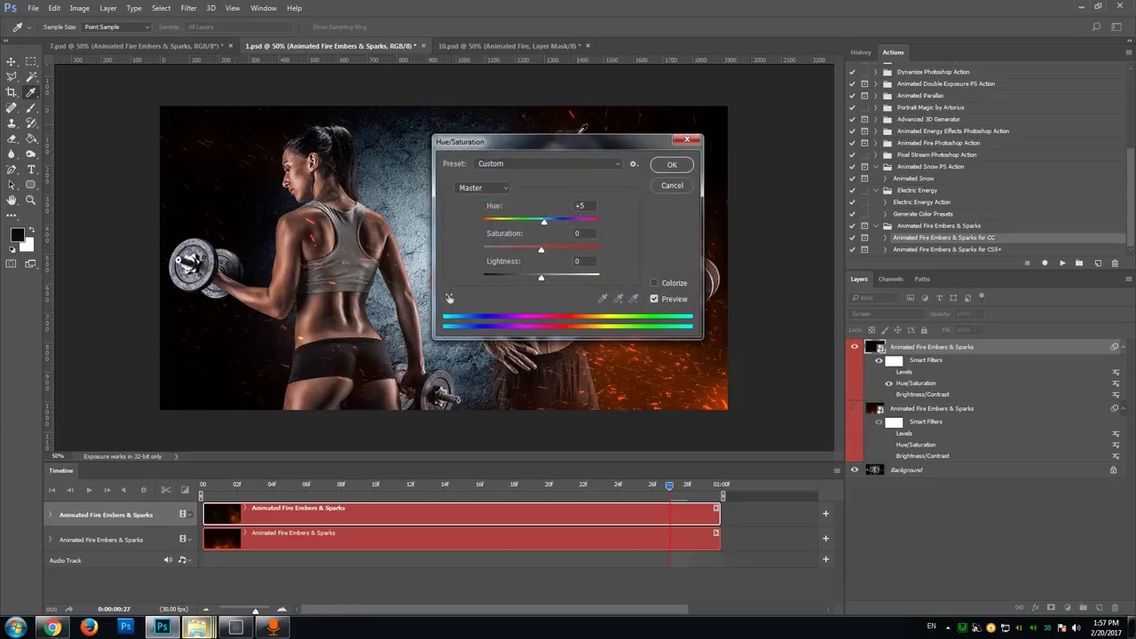
left_click_drag(582, 141, 839, 70)
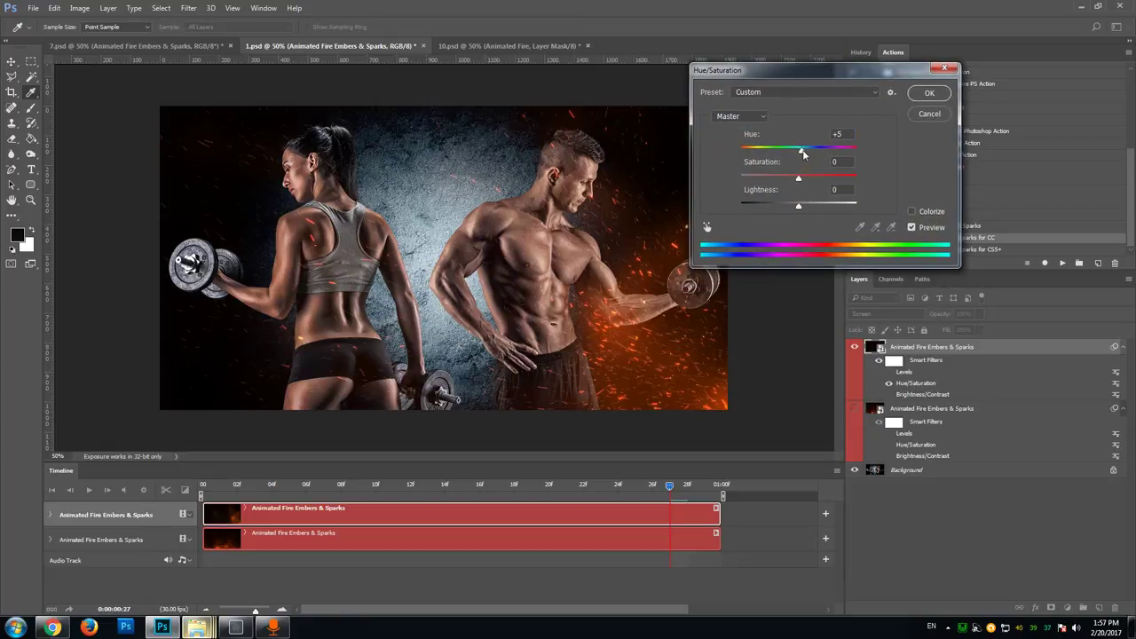
left_click_drag(803, 151, 857, 157)
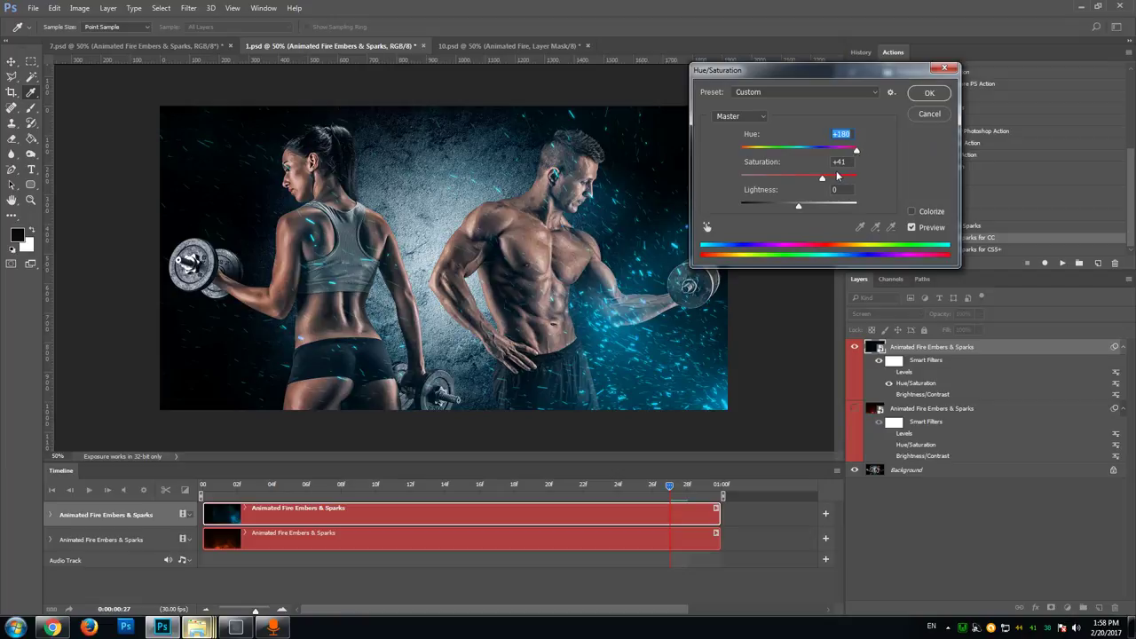
mouse_move(822, 180)
left_mouse_down()
mouse_move(699, 183)
mouse_move(829, 189)
mouse_move(825, 151)
mouse_move(862, 158)
mouse_move(803, 181)
mouse_move(833, 182)
left_mouse_up()
left_click(924, 98)
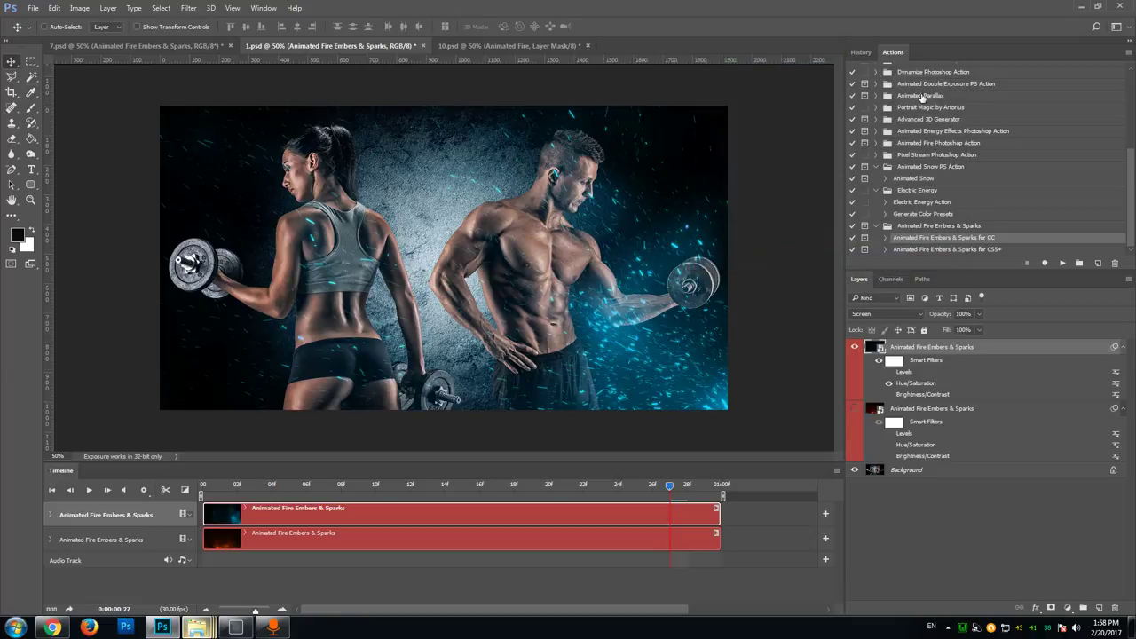
- Show the lower ember layer, enable its Hue/Saturation smart filter and recolour the embers green with hue +132 and saturation +31
left_click(854, 409)
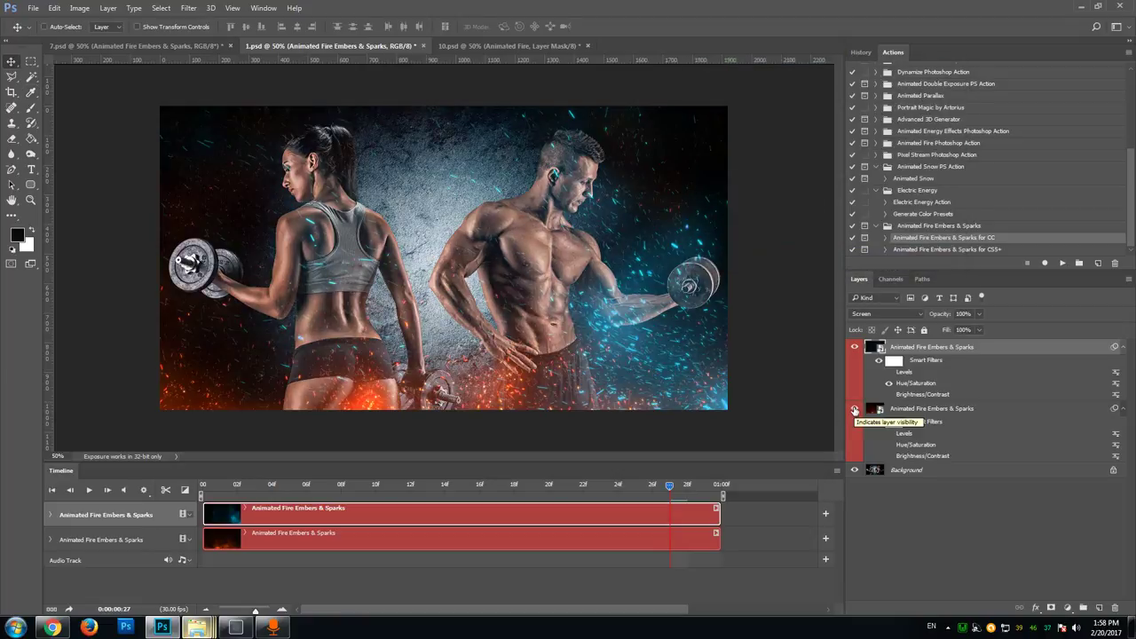
left_click(913, 410)
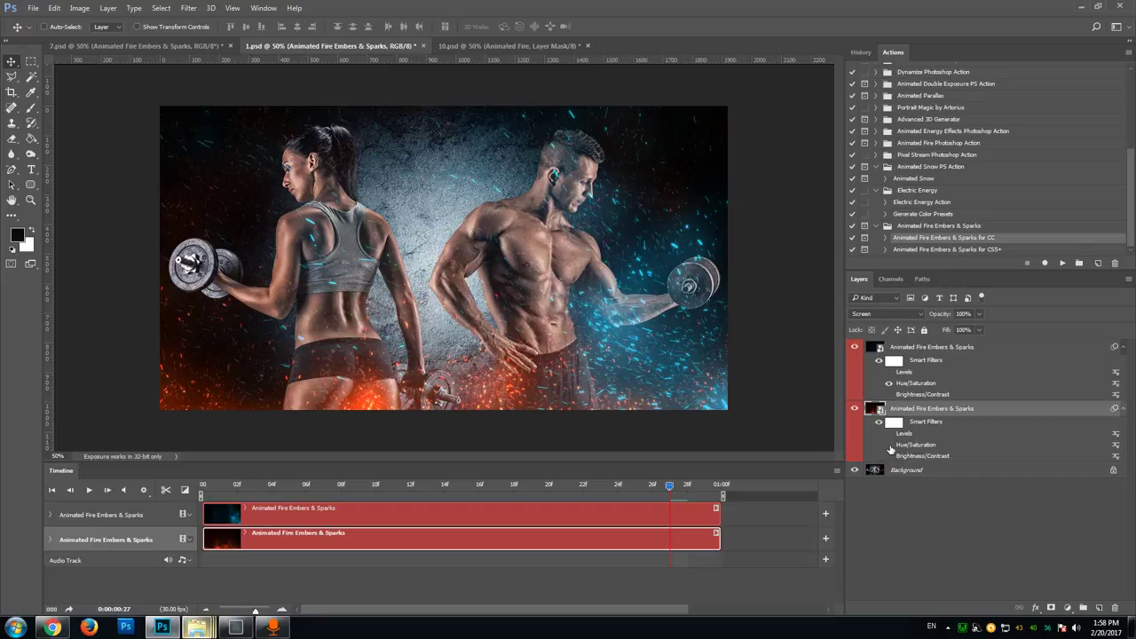
left_click(889, 444)
double_click(927, 447)
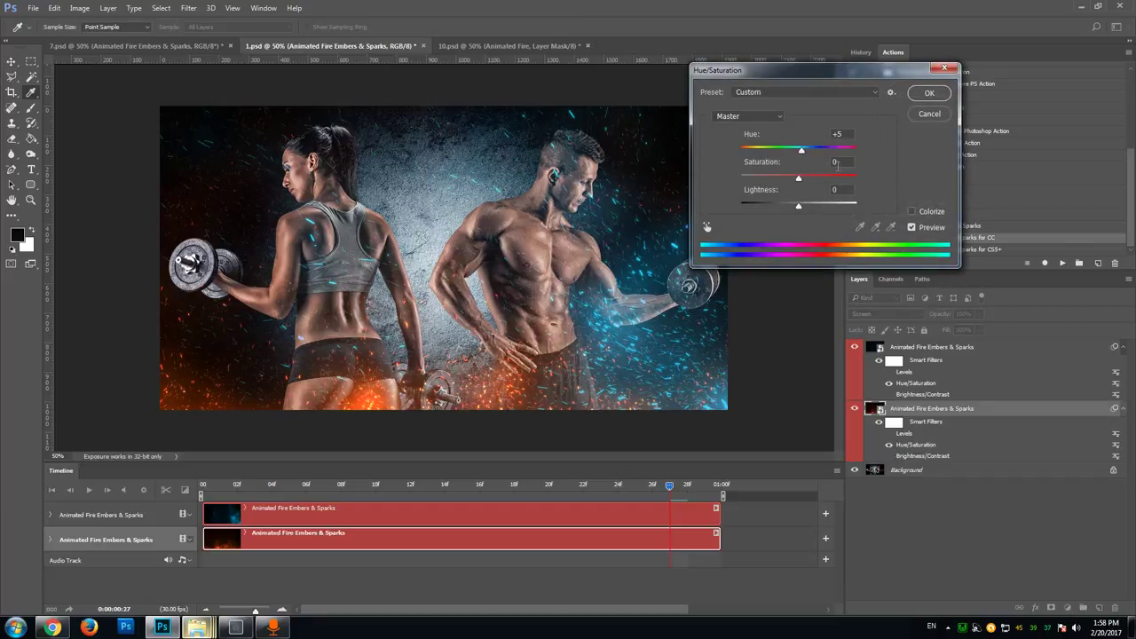
left_click_drag(800, 181, 836, 164)
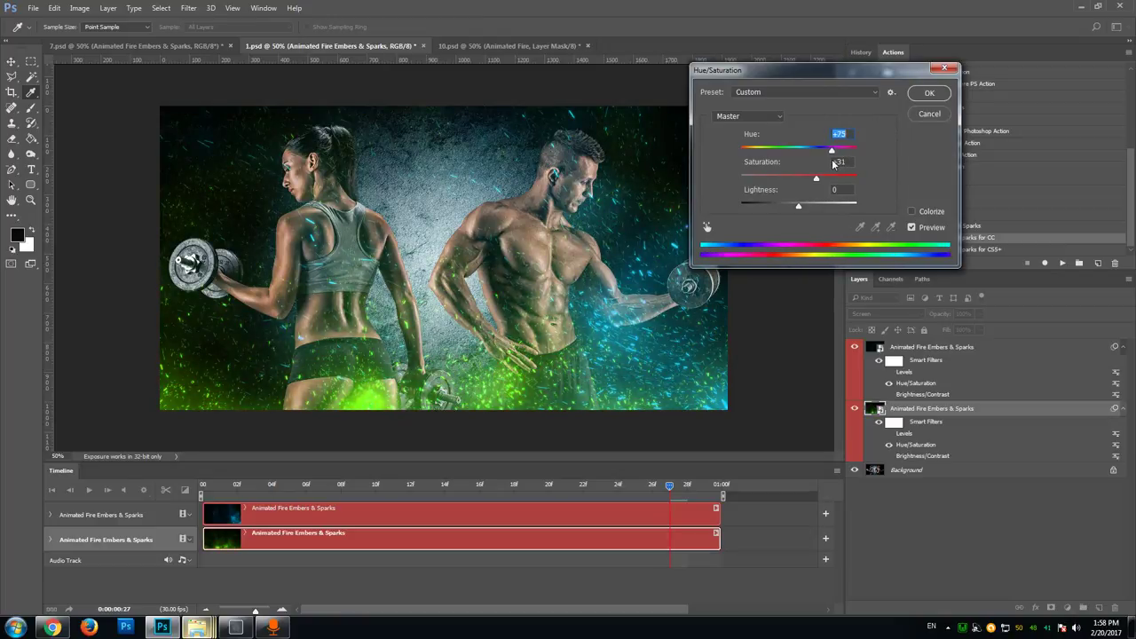
mouse_move(836, 163)
left_mouse_down()
mouse_move(881, 160)
mouse_move(719, 157)
mouse_move(860, 171)
mouse_move(847, 171)
left_mouse_up()
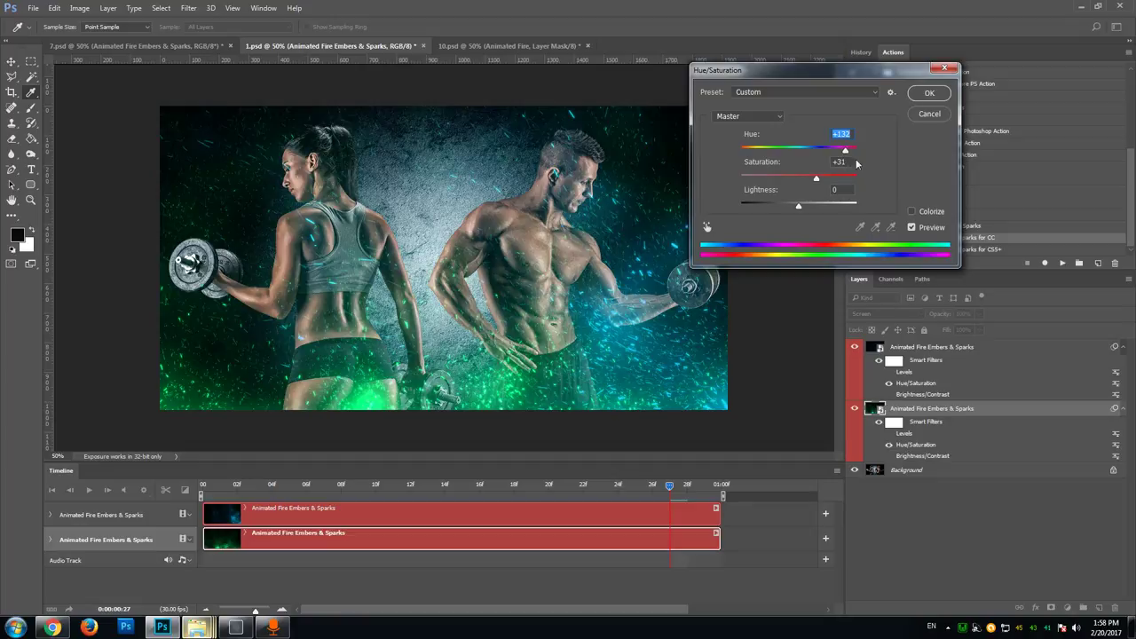
left_click(929, 93)
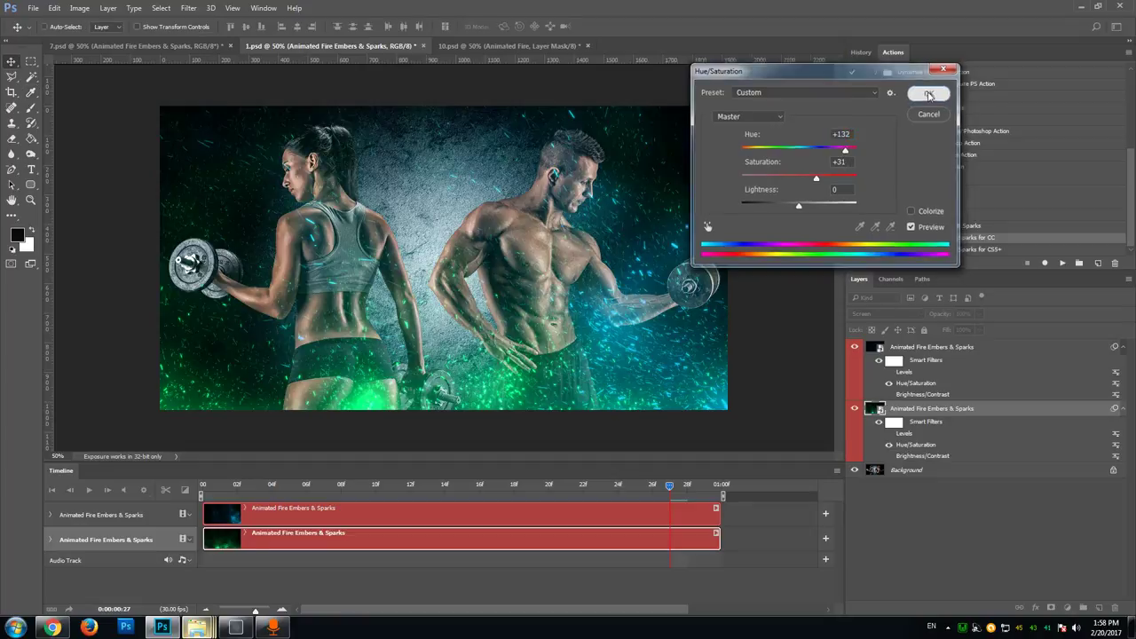
- Preview the recoloured ember animation and switch off the Hue/Saturation smart filter on both ember layers
left_click(89, 490)
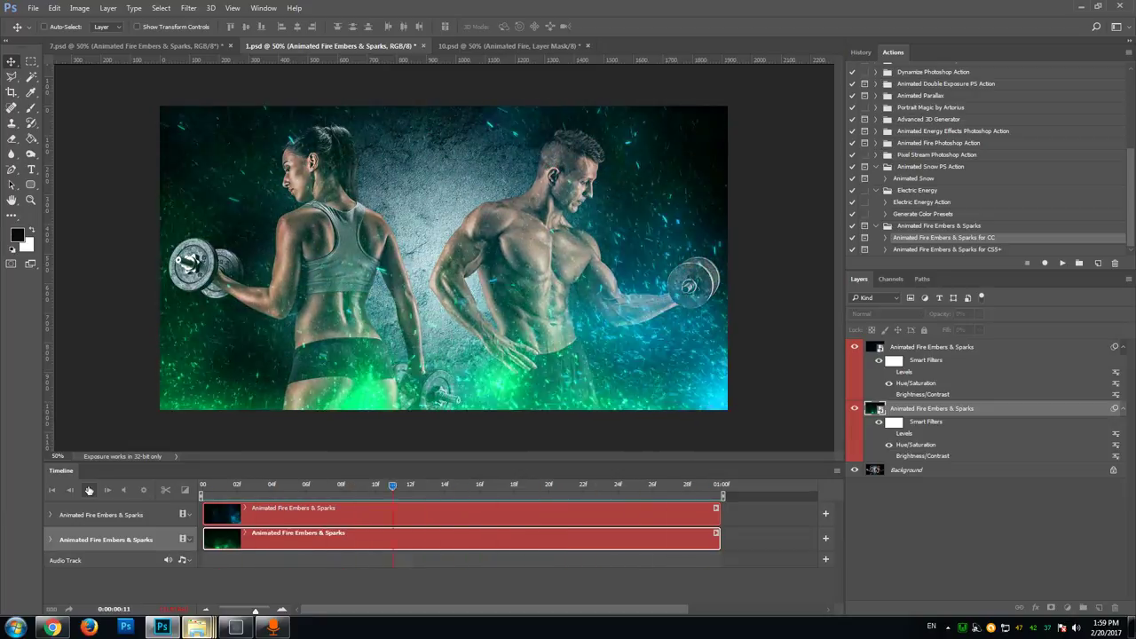
left_click(89, 490)
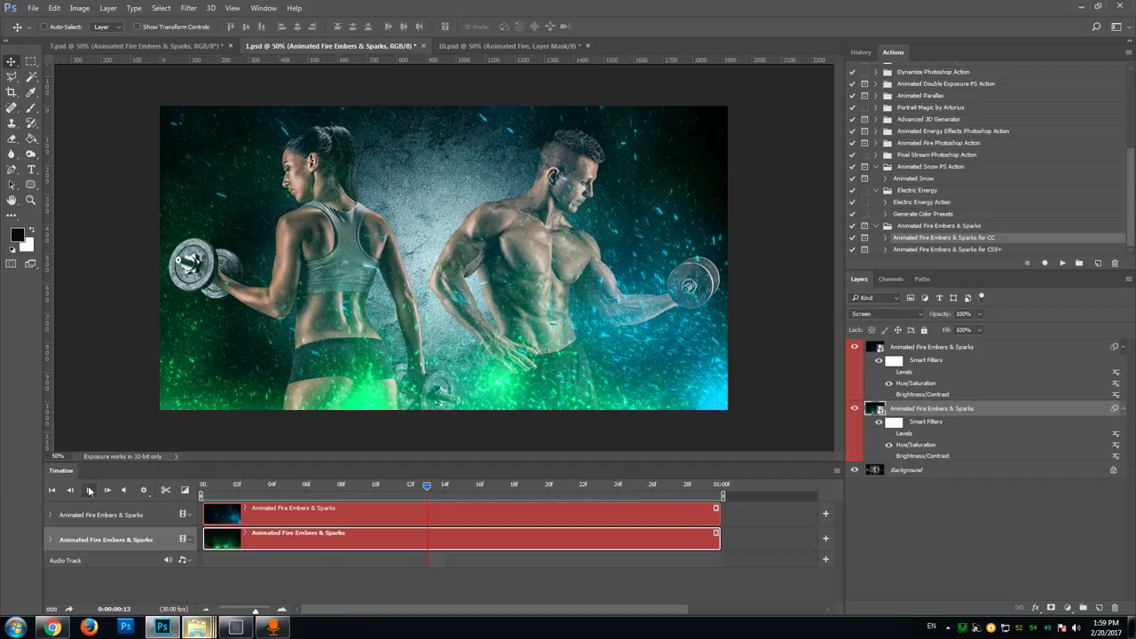
left_click(889, 445)
left_click(889, 383)
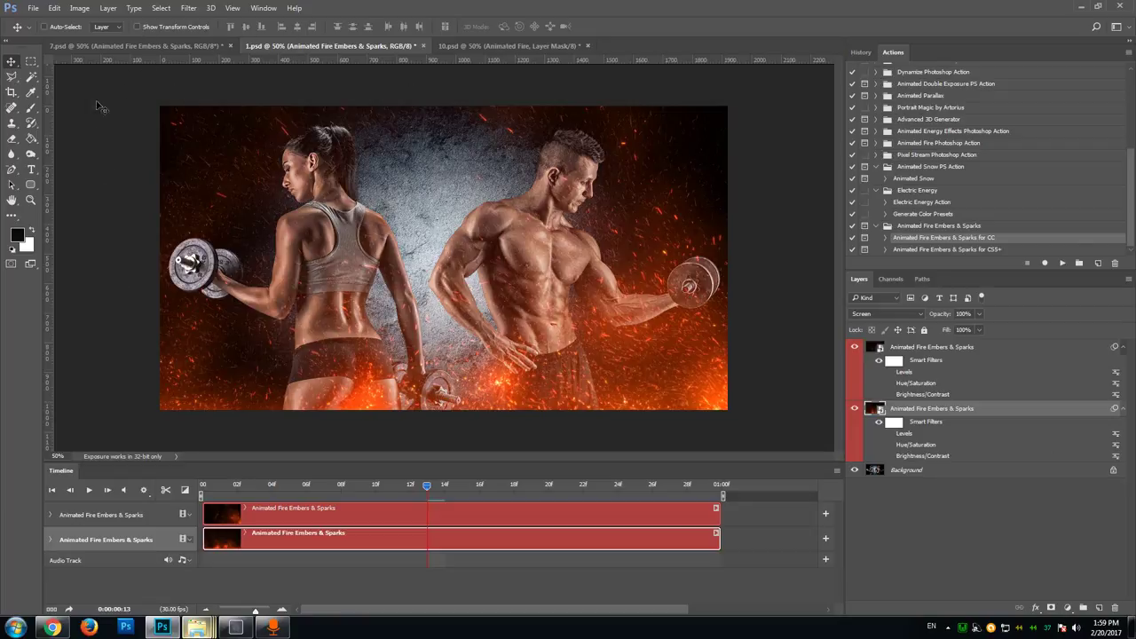
- Switch to the 7.psd document and hide all three of its ember layers
left_click(191, 51)
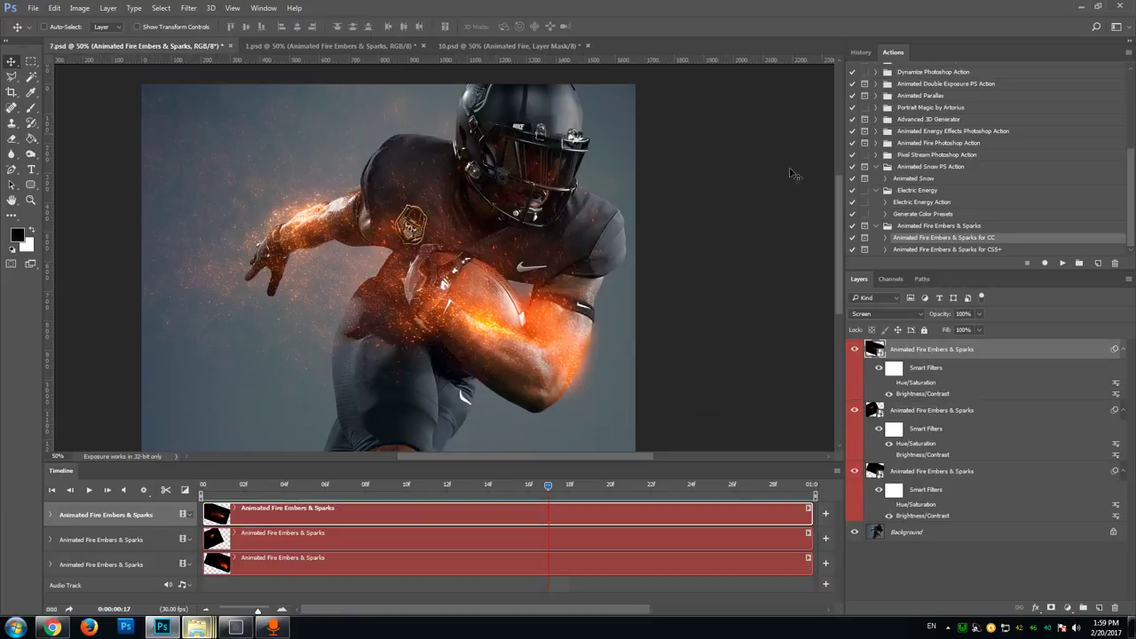
left_click_drag(839, 188, 836, 181)
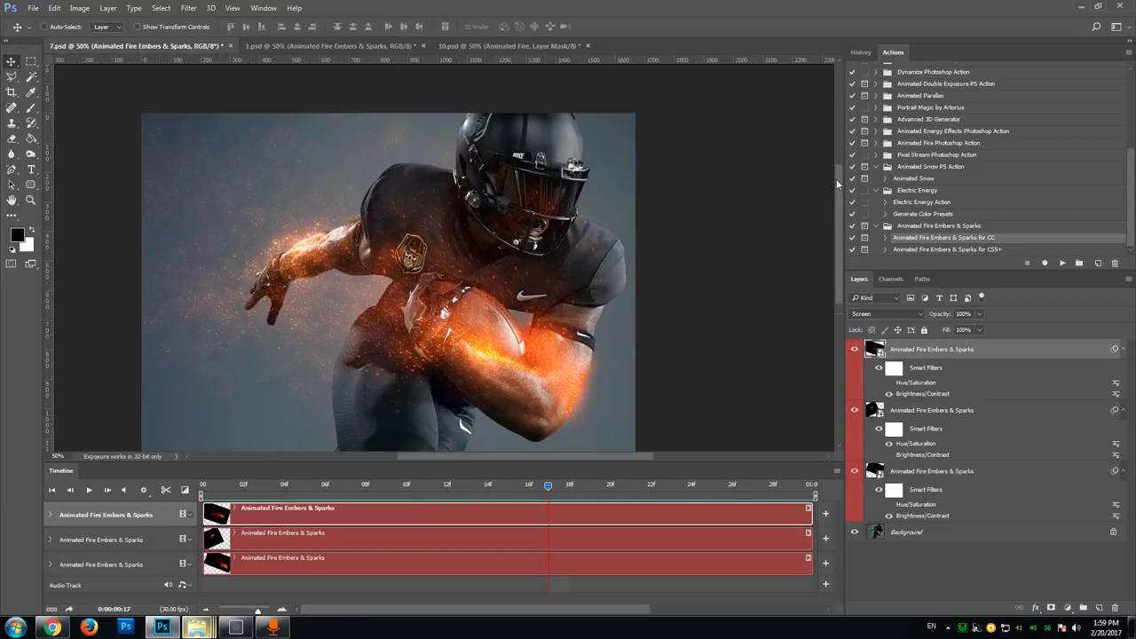
left_click(854, 350)
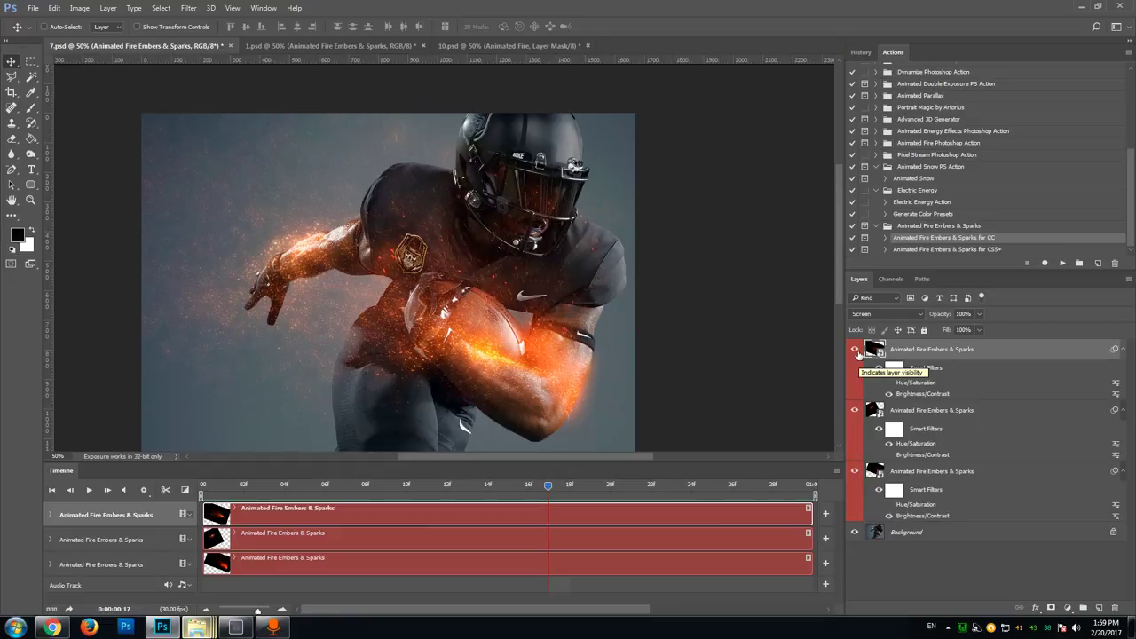
left_click(858, 411)
left_click(855, 473)
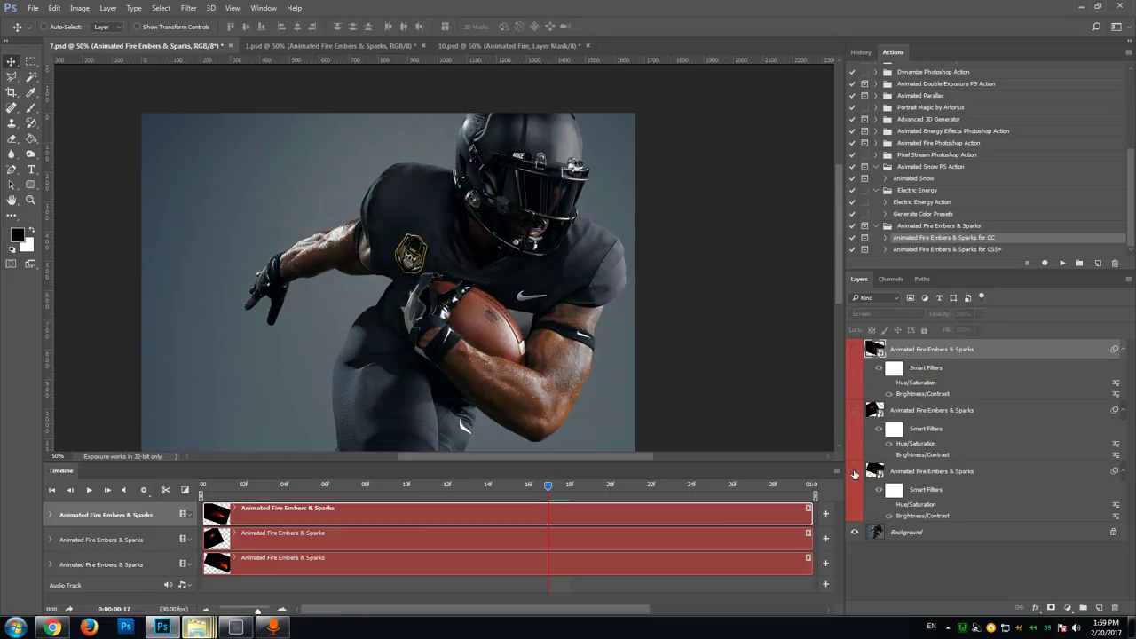
- Show and select only the lowest ember layer and compare the image with and without it
left_click(855, 473)
left_click(925, 473)
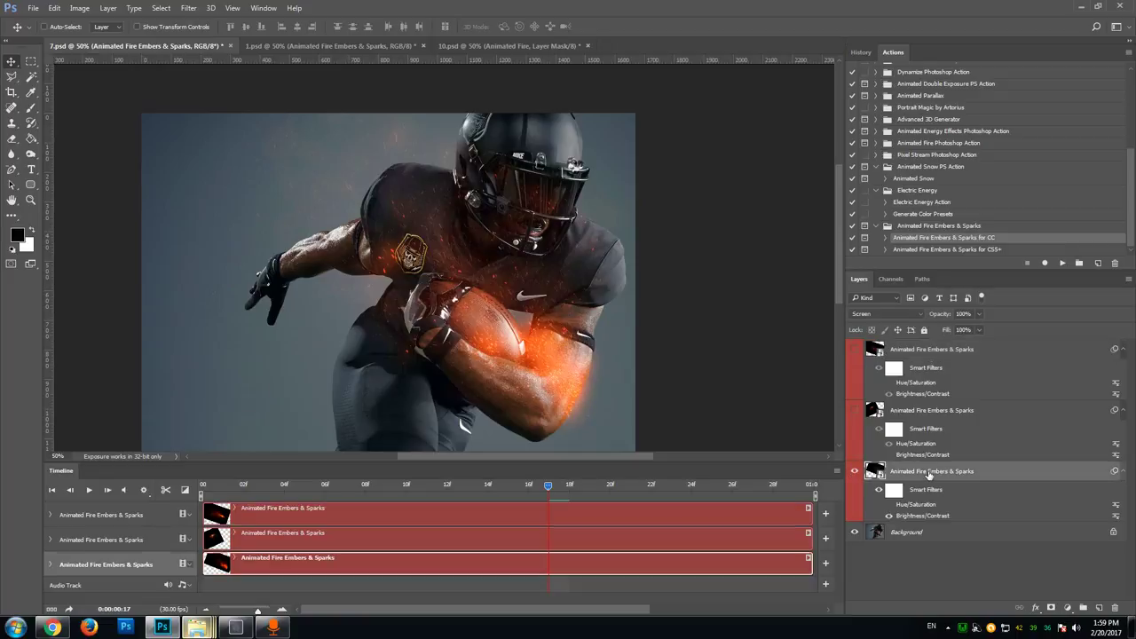
left_click(855, 473)
left_click(855, 473)
- Try rotating the lowest ember layer to about 27.6° and shifting it slightly along the player's ball-carrying arm
key("ctrl+t")
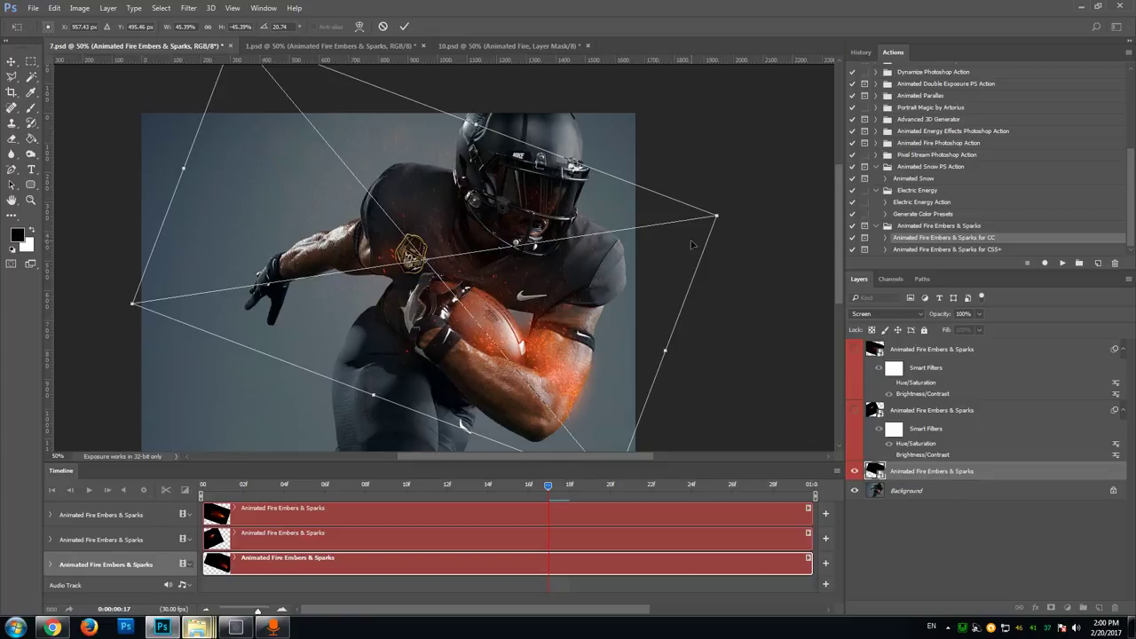
left_click_drag(708, 375, 653, 378)
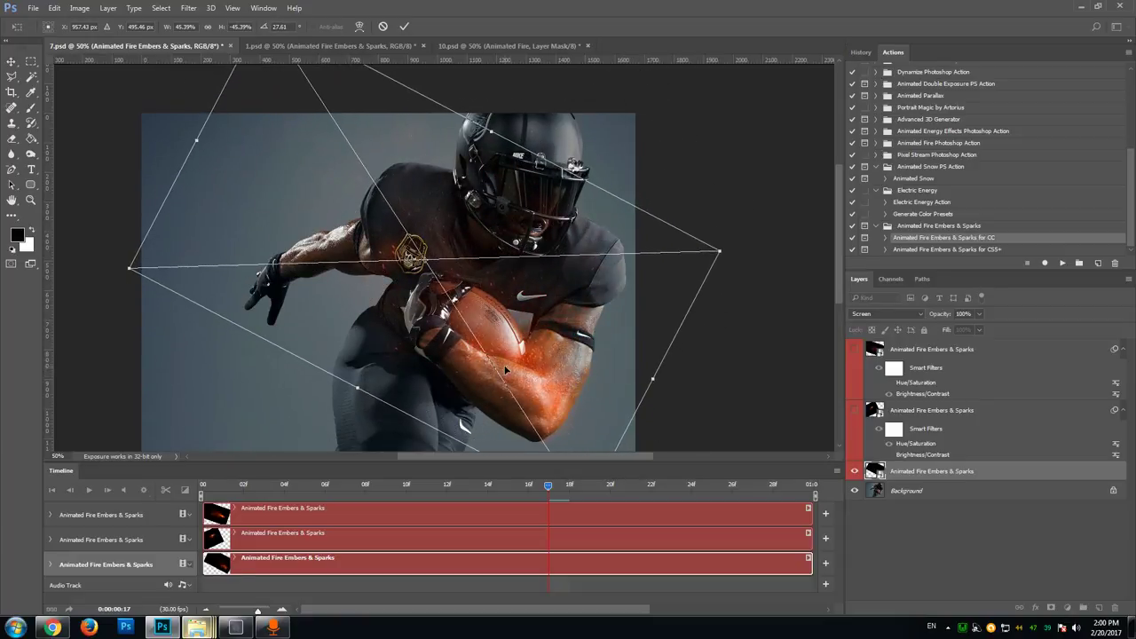
left_click_drag(507, 370, 509, 372)
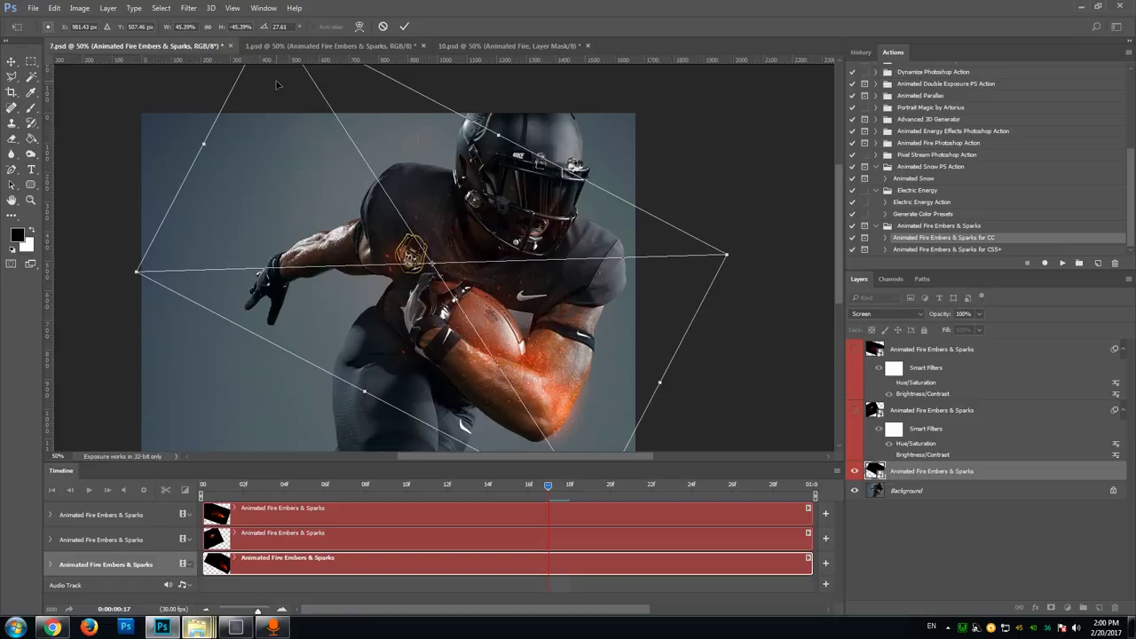
key("Return")
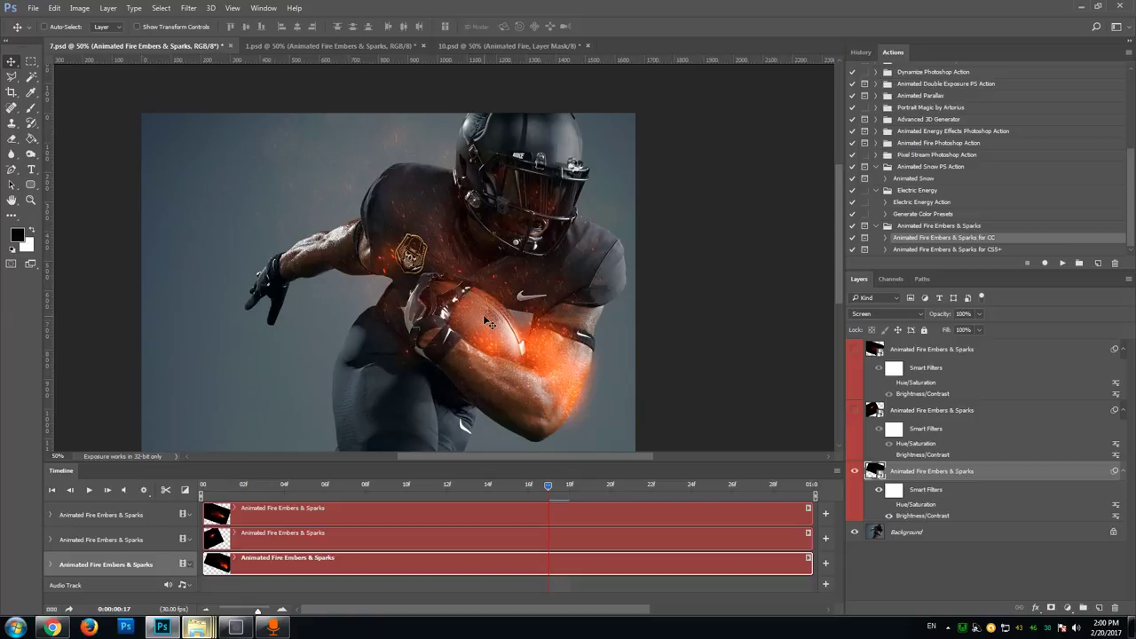
- Try moving the lowest ember layer over the player's thigh, and return the document to its state before the move
left_click_drag(487, 321, 345, 326)
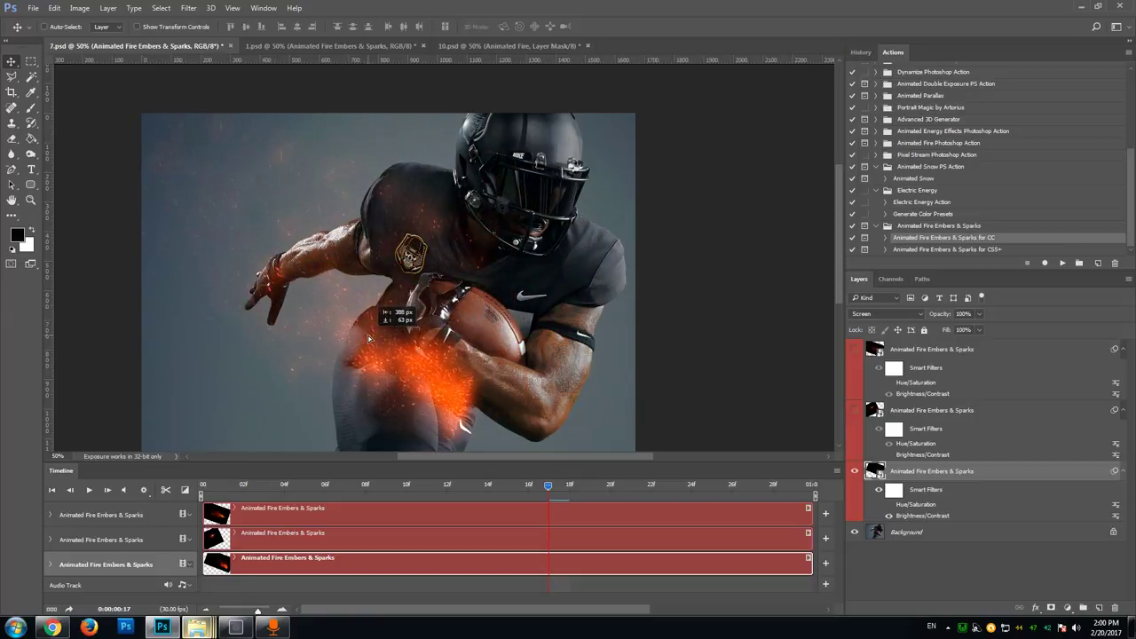
left_click(55, 8)
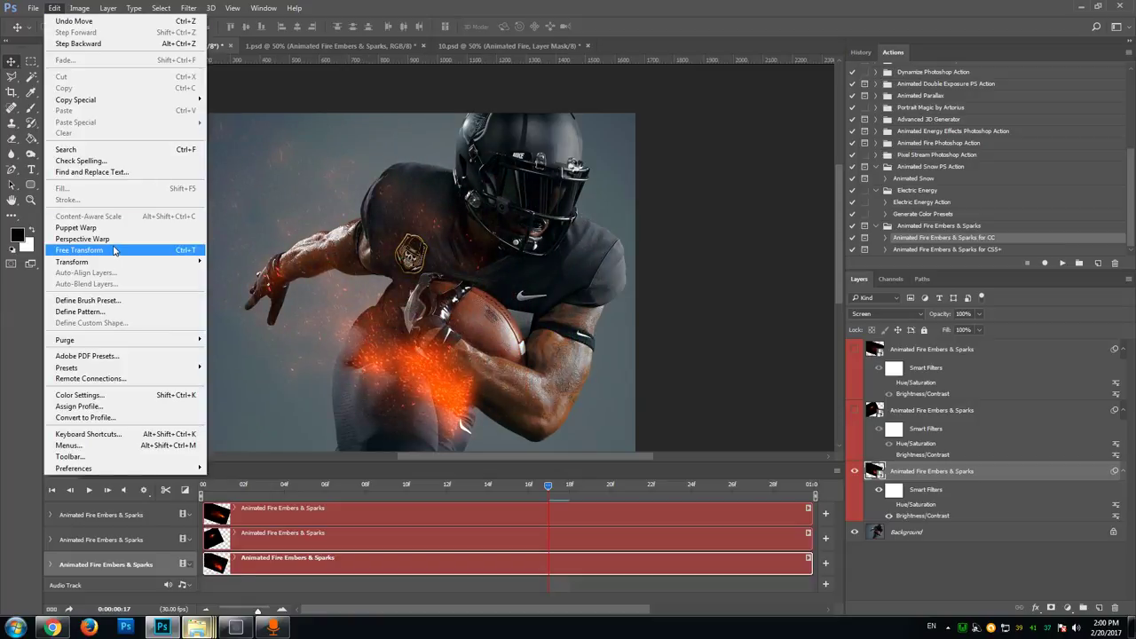
mouse_move(111, 264)
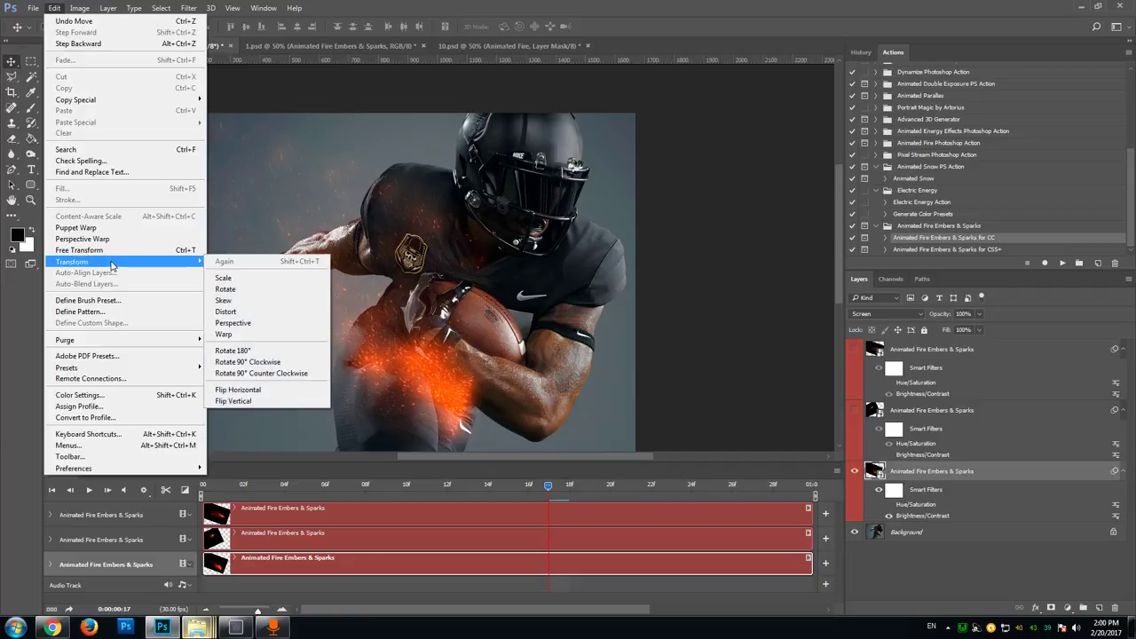
left_click(266, 391)
left_click_drag(450, 423, 478, 403)
left_click(859, 52)
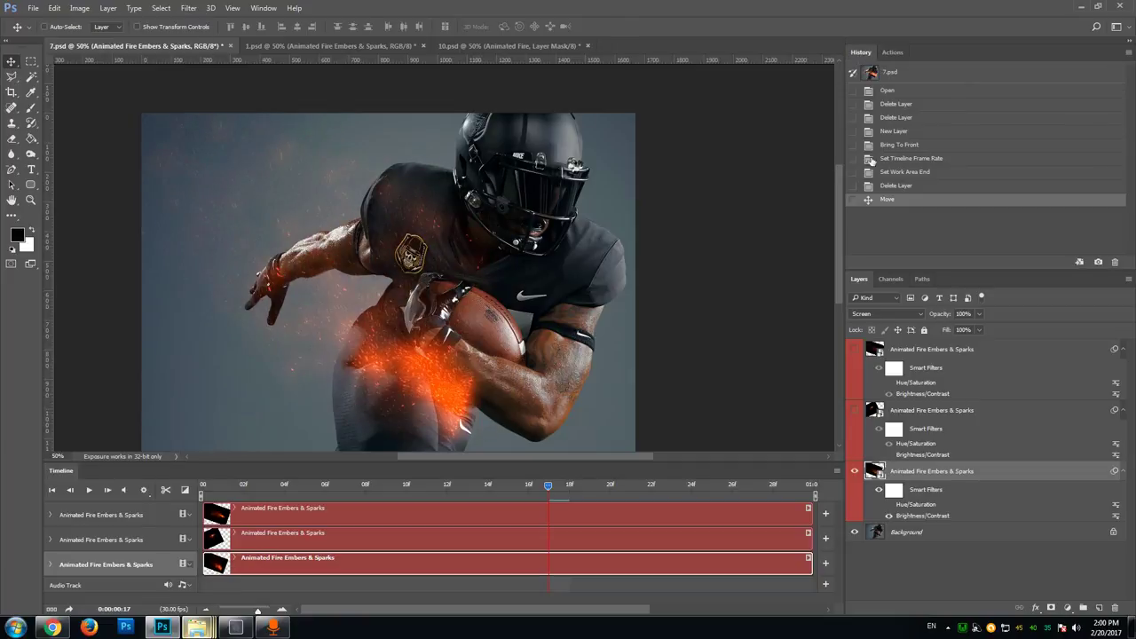
left_click(883, 186)
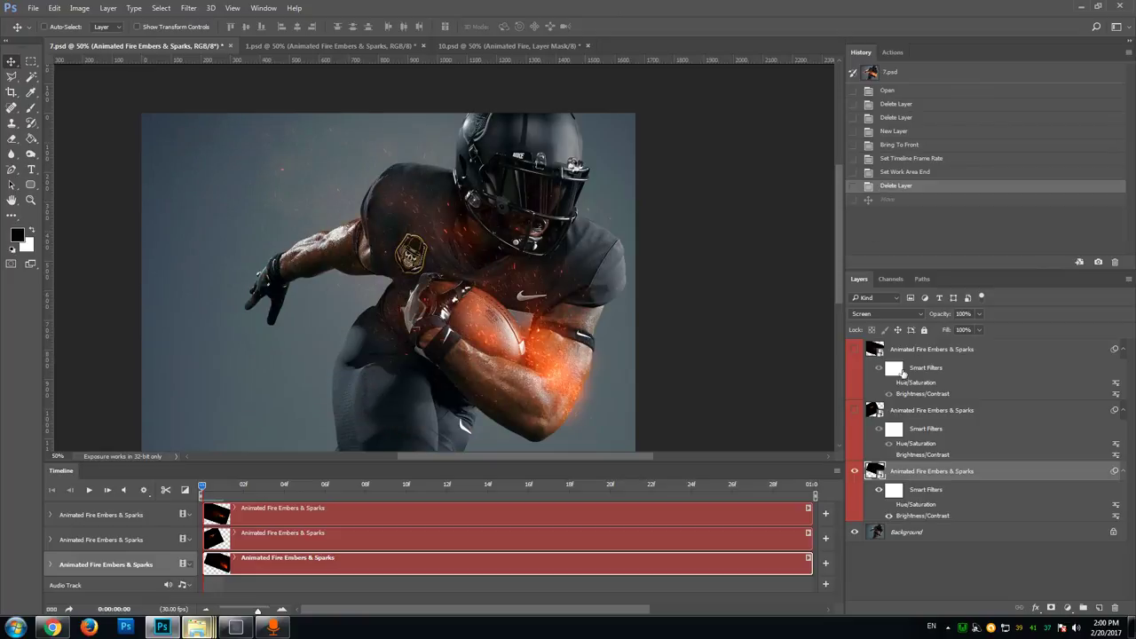
- Show and select the middle ember layer on the player's outstretched arm
left_click(855, 411)
left_click(918, 412)
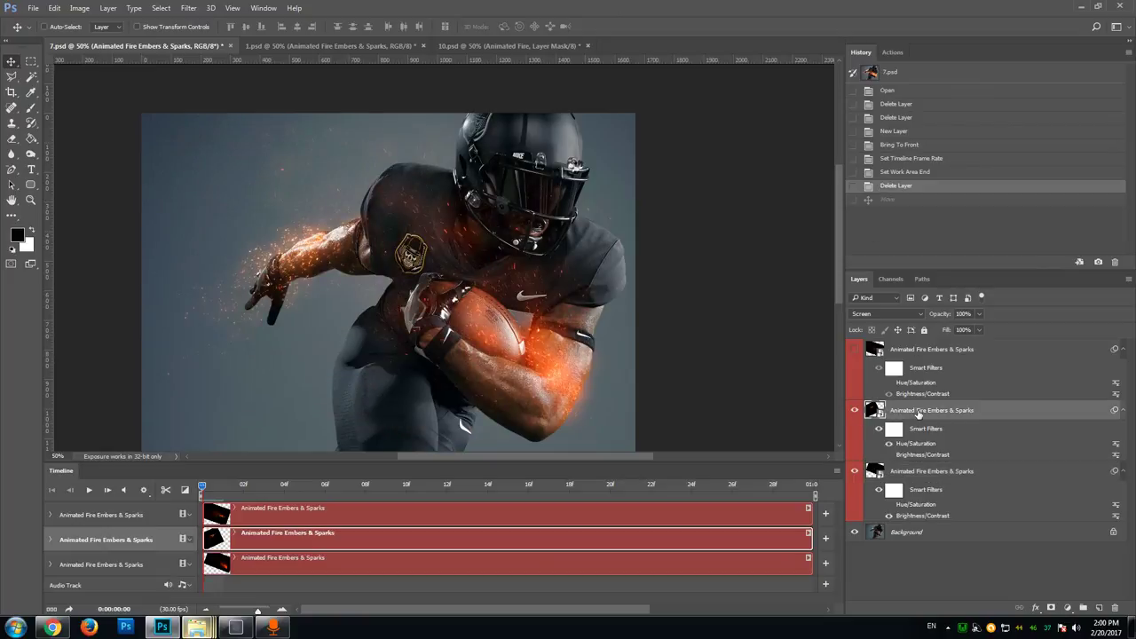
- Try moving the middle ember layer above the outstretched arm and transforming it, and undo the move
left_click_drag(258, 236, 238, 183)
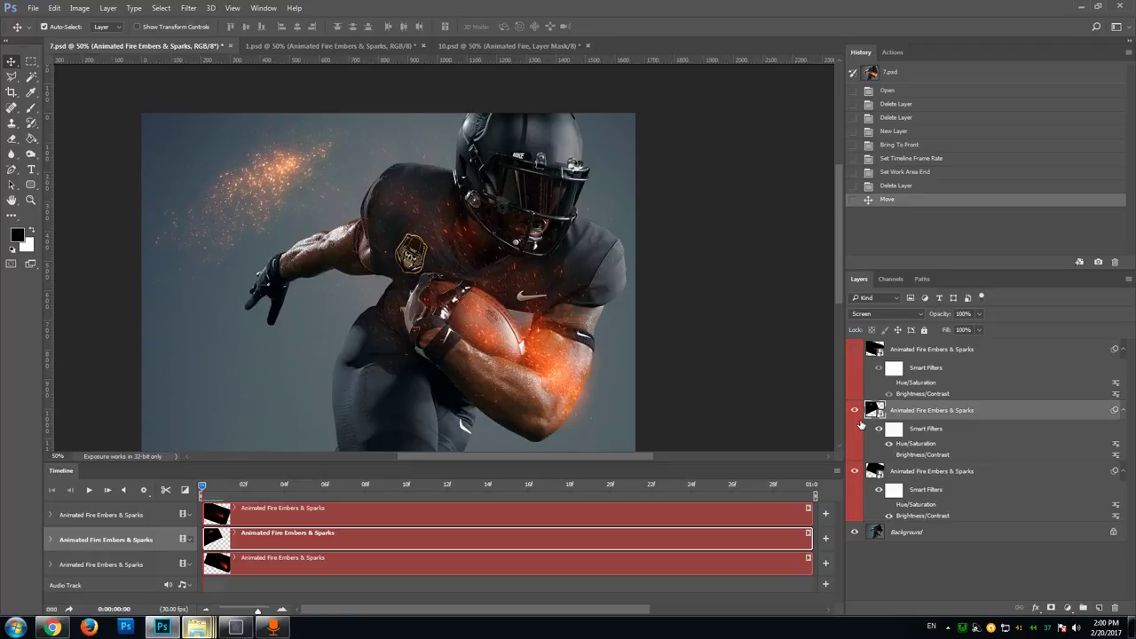
key("ctrl+t")
left_click_drag(240, 291, 262, 361)
key("Return")
key("Escape")
key("ctrl+z")
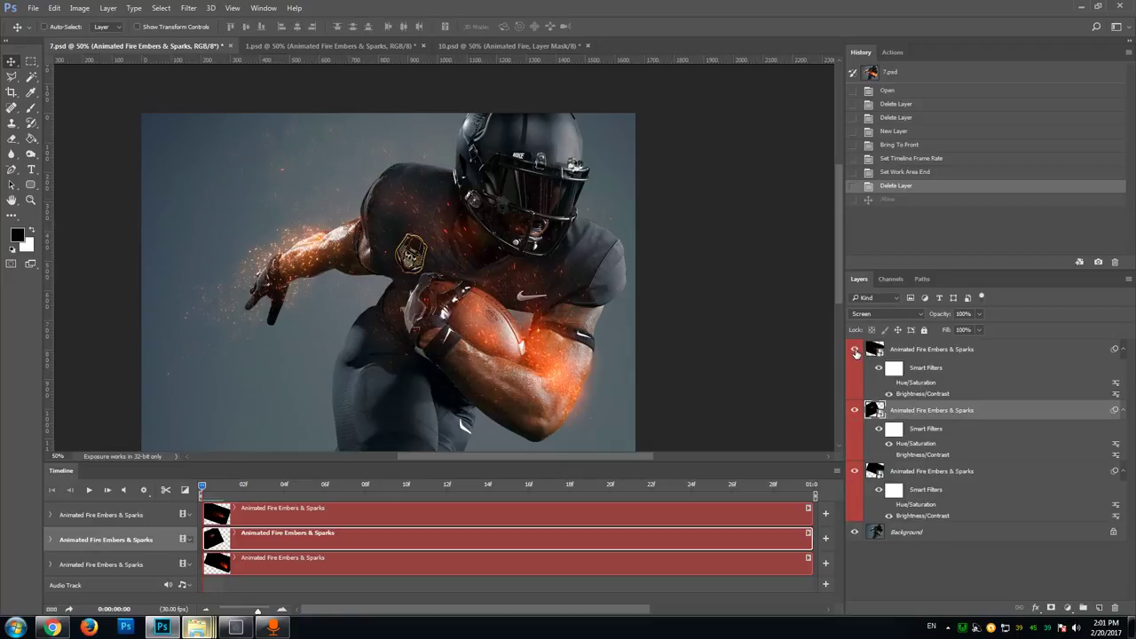
- Show and select the top ember layer and reposition its embers around the player's gloved hand and football
left_click(855, 351)
left_click(892, 355)
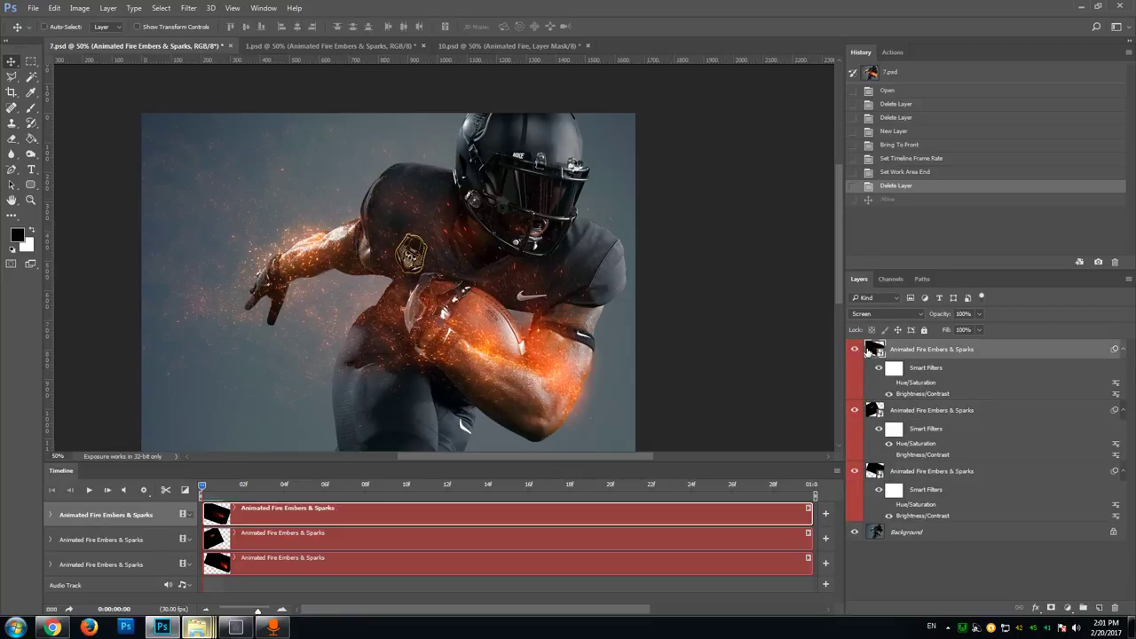
left_click_drag(336, 320, 266, 326)
scroll(267, 326, "down", 2)
left_click_drag(337, 320, 410, 250)
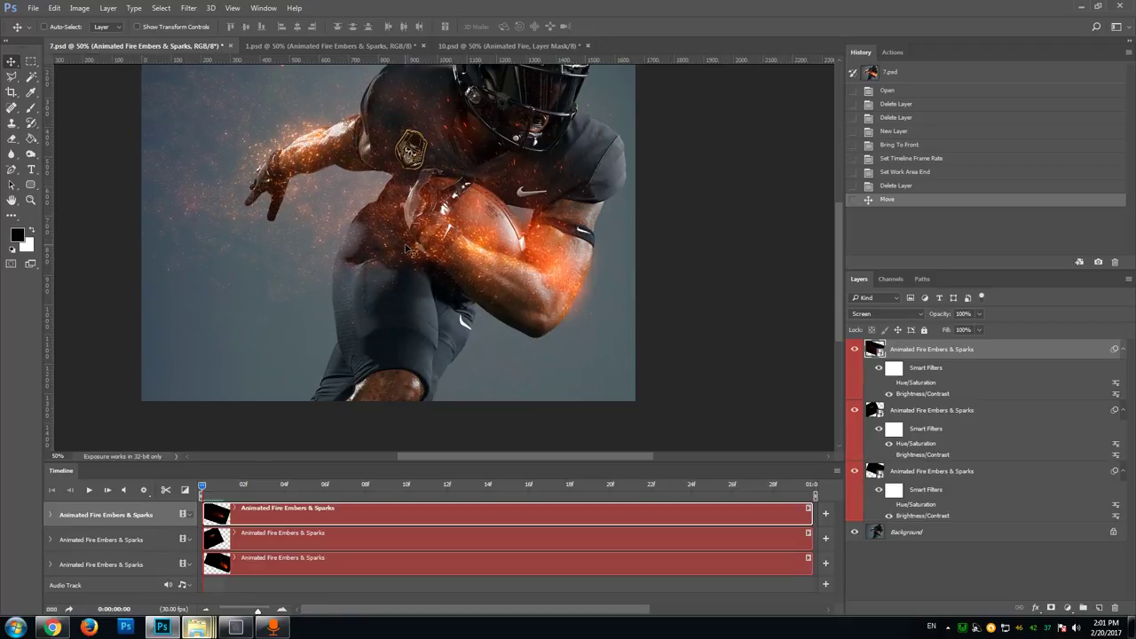
scroll(424, 283, "up", 2)
scroll(424, 282, "up", 2)
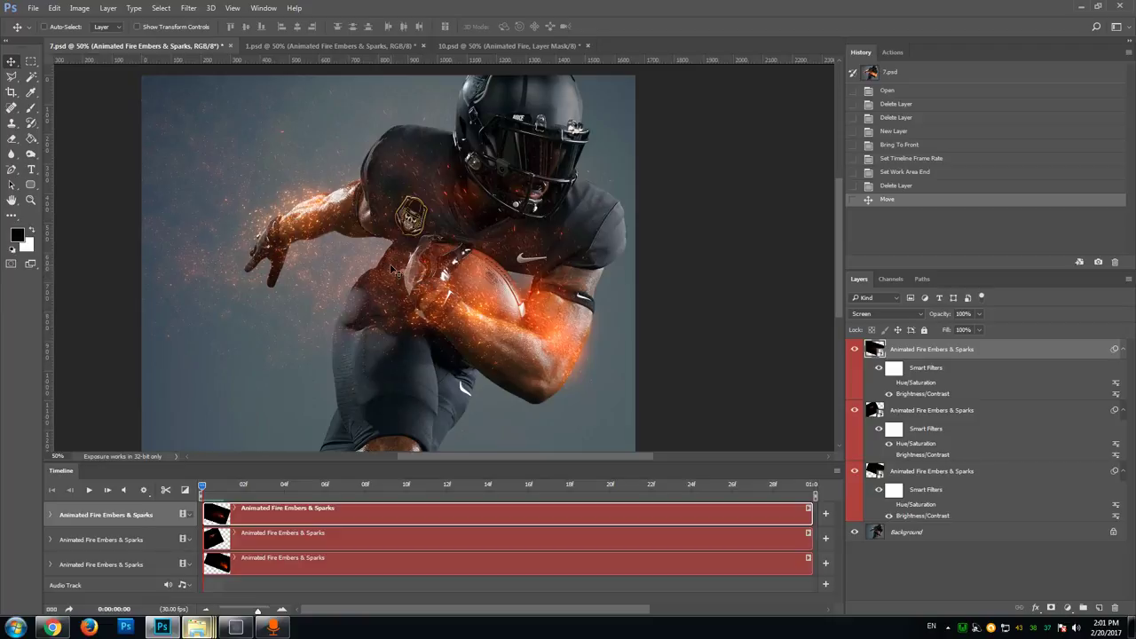
mouse_move(344, 278)
left_mouse_down()
mouse_move(355, 264)
mouse_move(347, 276)
left_mouse_up()
- Scale the top ember layer to 50%, rotate it to about -91.3° and place its embers over the player's front leg
left_click(54, 8)
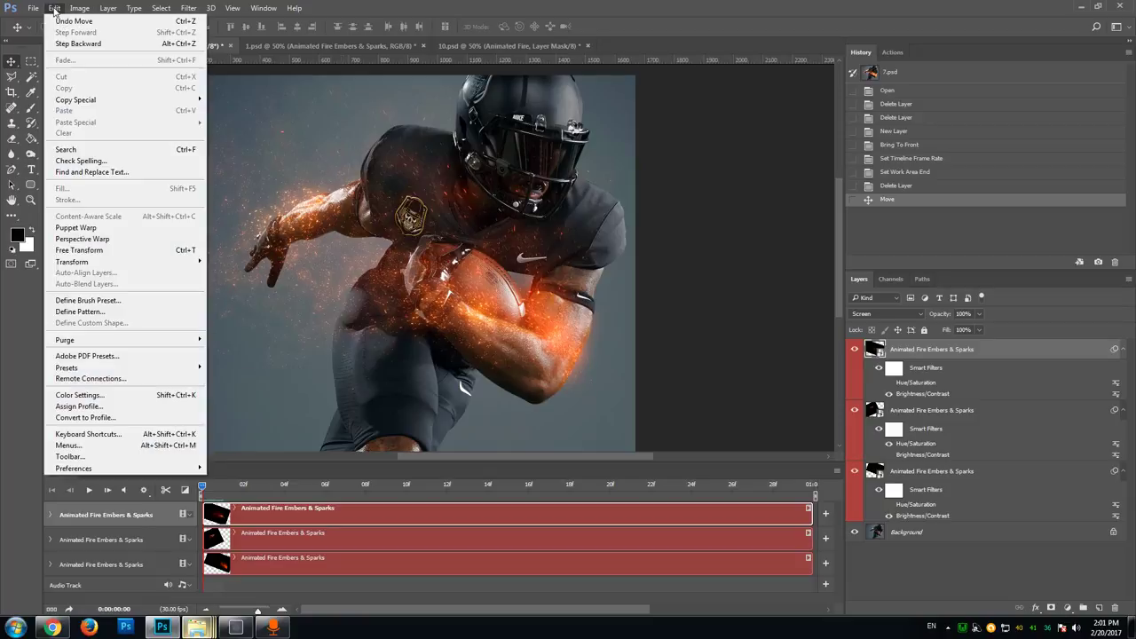
mouse_move(133, 262)
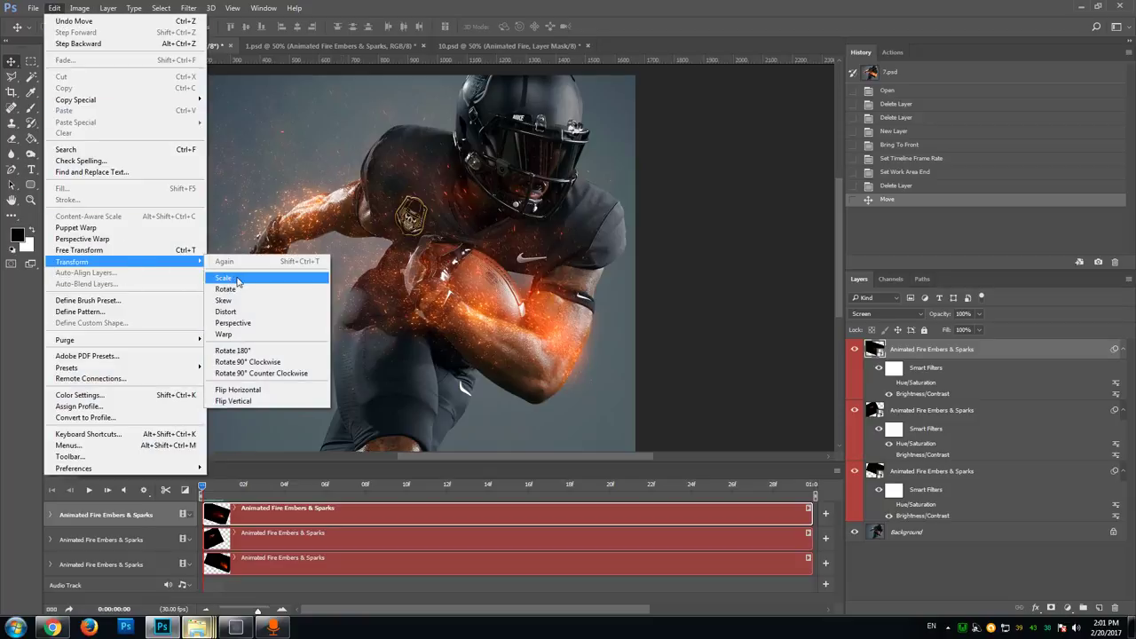
left_click(235, 279)
left_click_drag(657, 350, 631, 215)
left_click_drag(496, 326, 444, 391)
left_click_drag(563, 409, 354, 410)
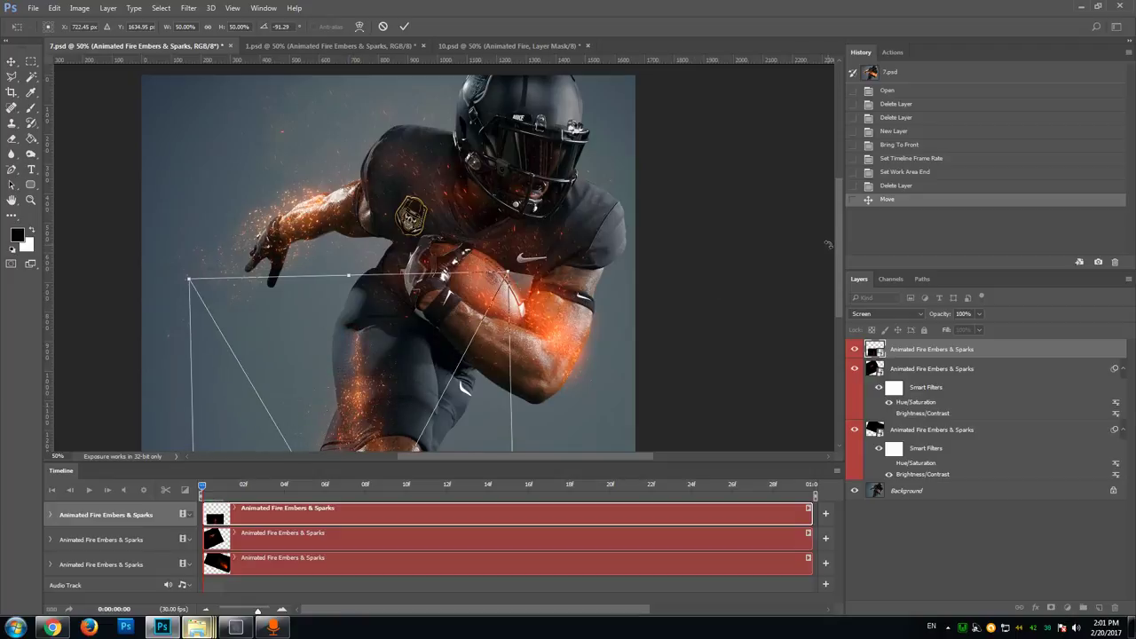
scroll(834, 253, "down", 3)
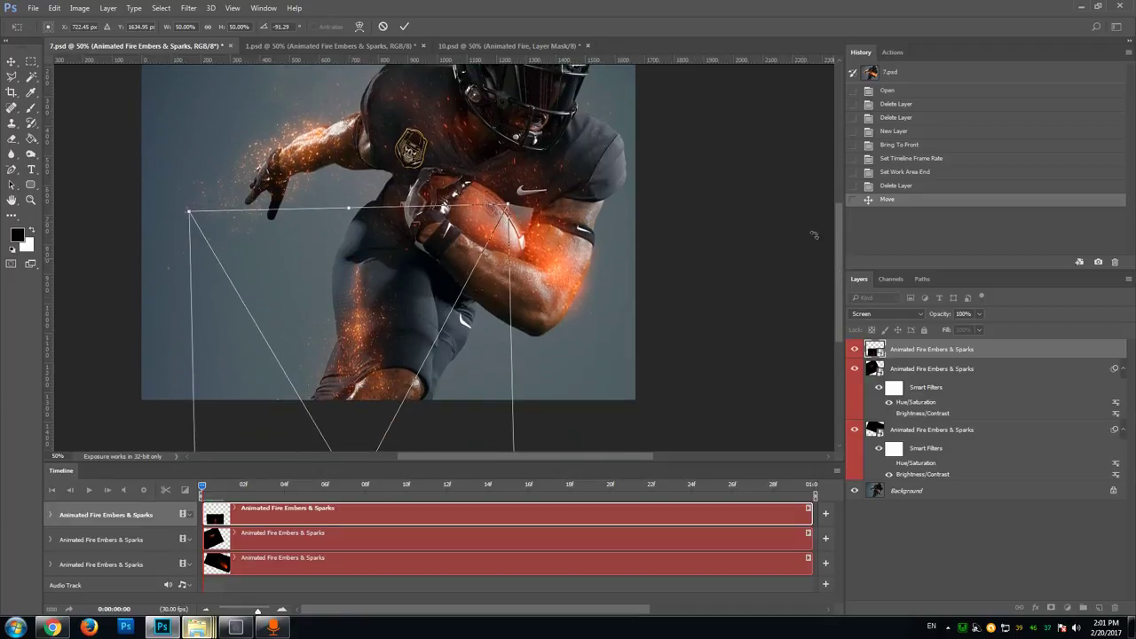
left_click(403, 26)
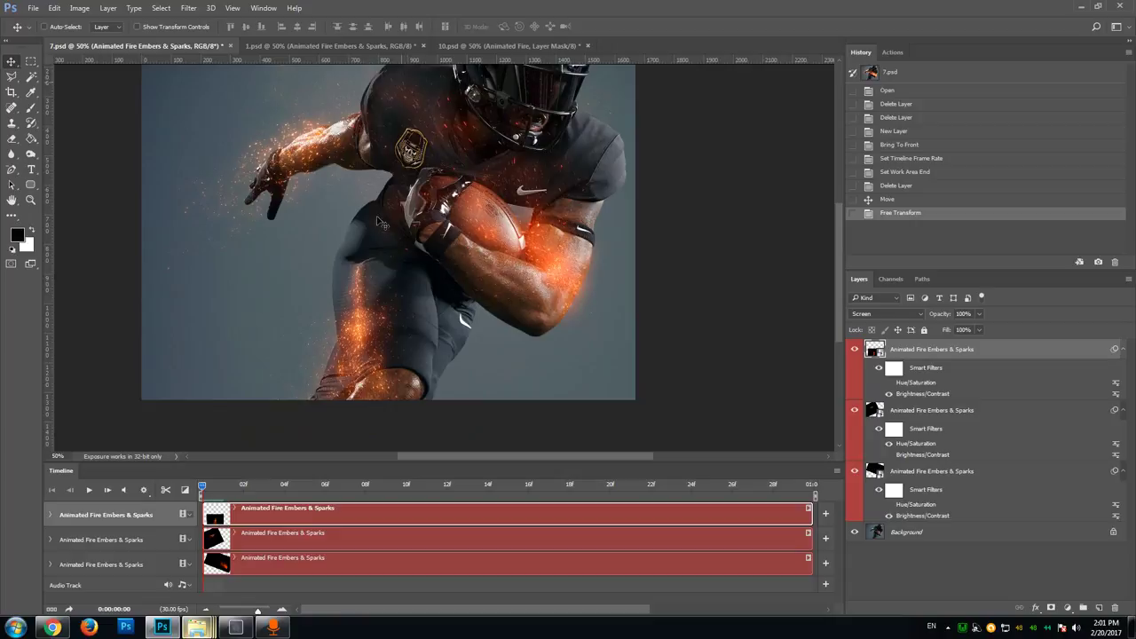
- Compare the top ember layer's Brightness/Contrast effect and leave that smart filter disabled
left_click(888, 395)
left_click(888, 395)
left_click(888, 394)
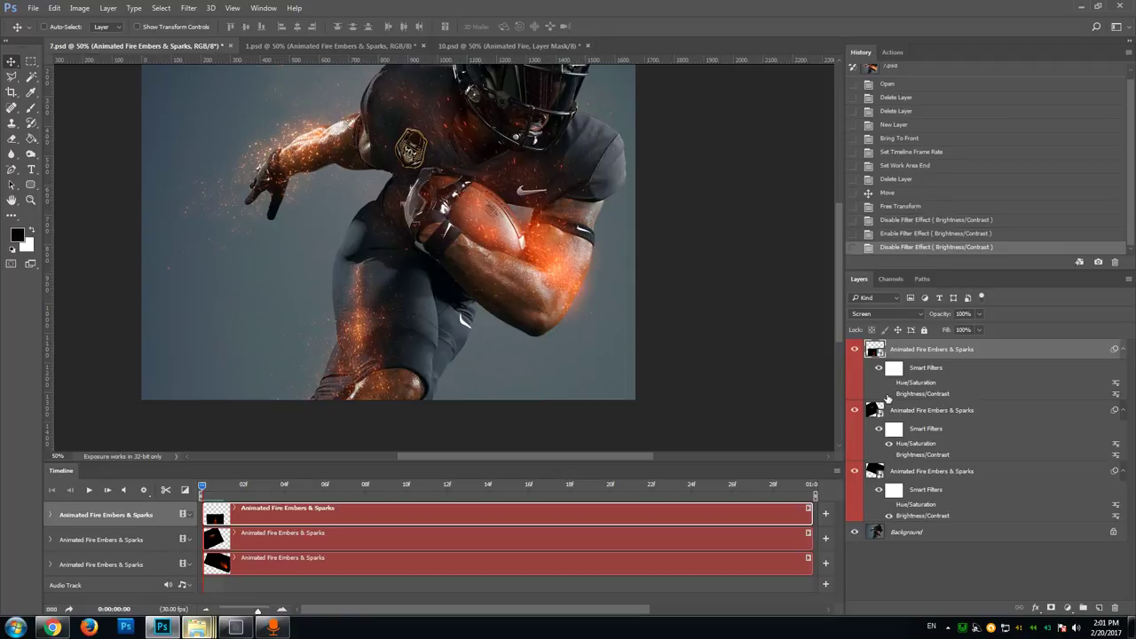
- Compare the top ember layer's Brightness/Contrast effect again and leave that smart filter enabled
left_click(889, 394)
left_click(889, 394)
left_click(889, 394)
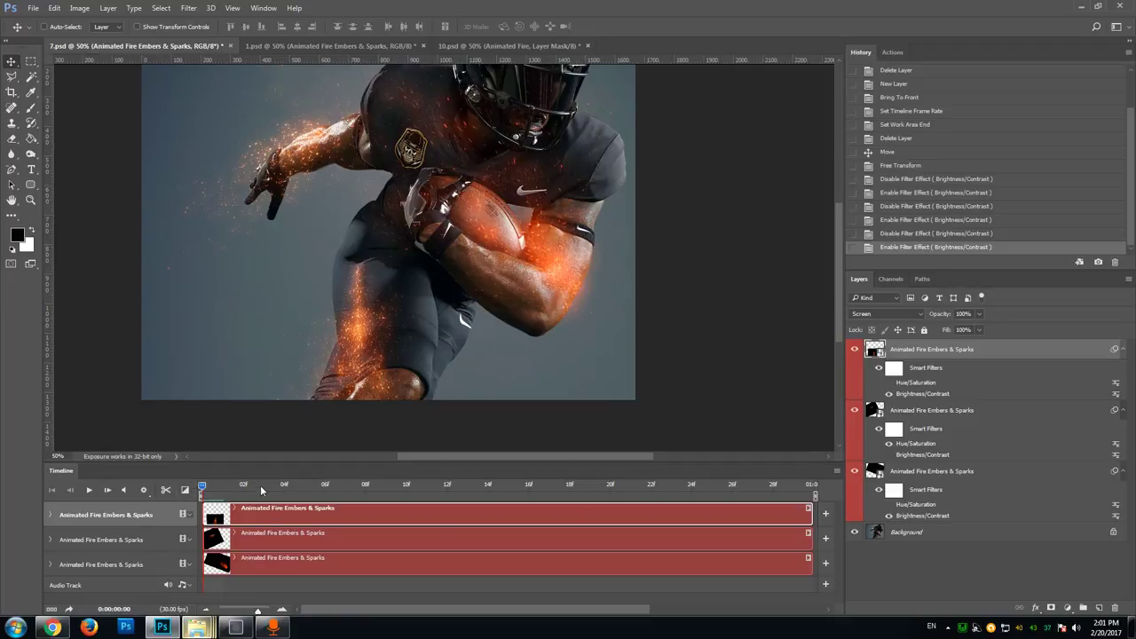
- Play the ember animation in 7.psd, stop it and examine the embers over the whole player
left_click(343, 484)
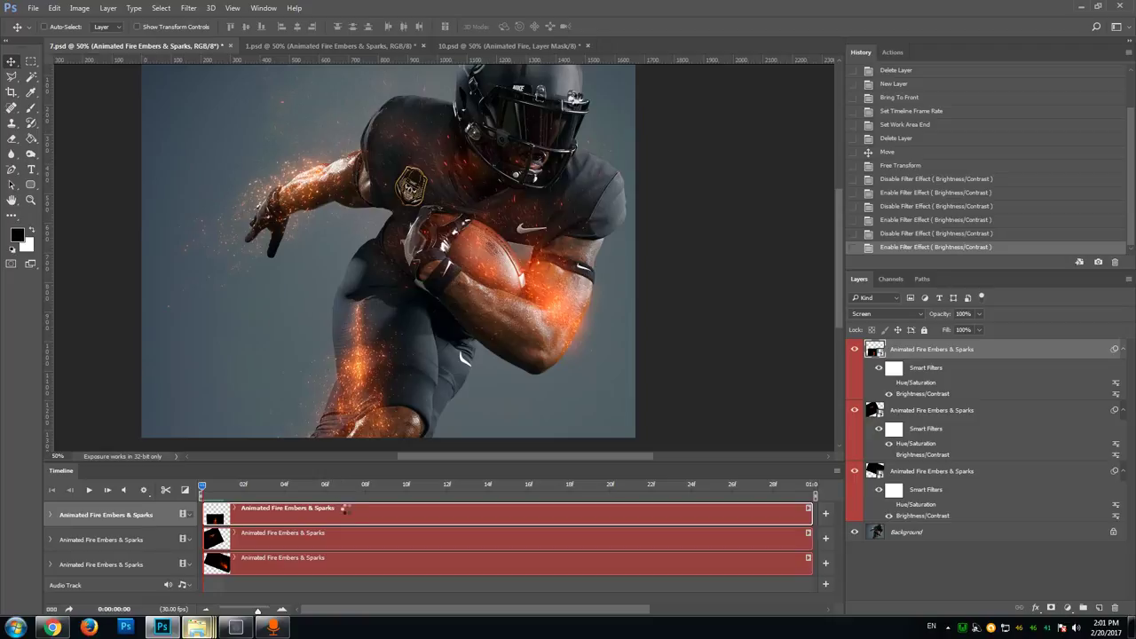
left_click(90, 490)
left_click(90, 490)
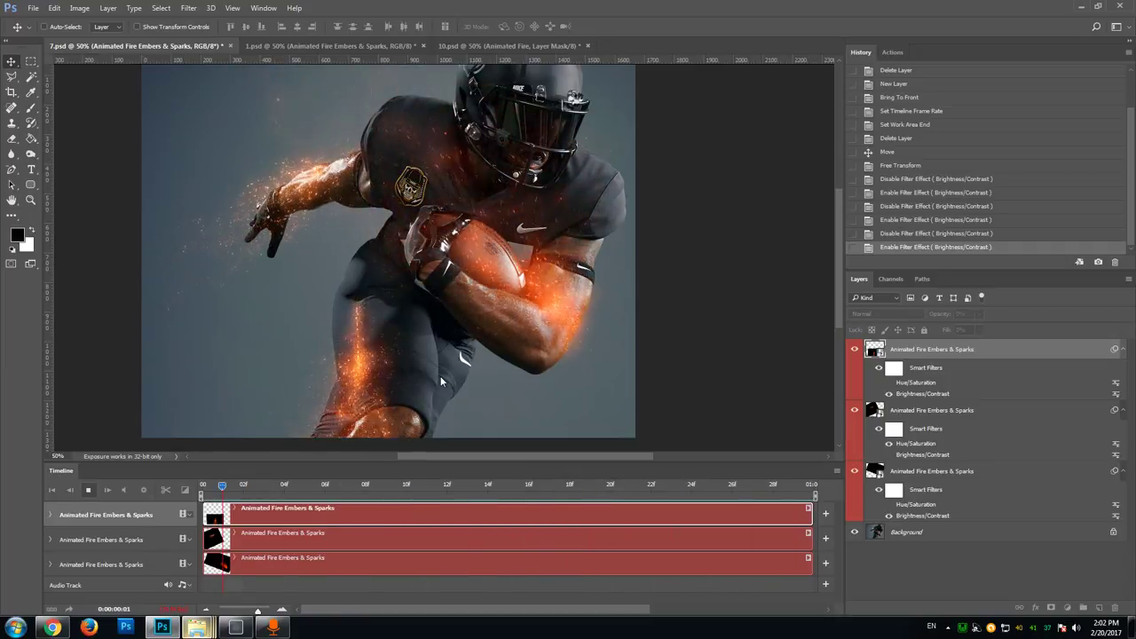
left_click(90, 492)
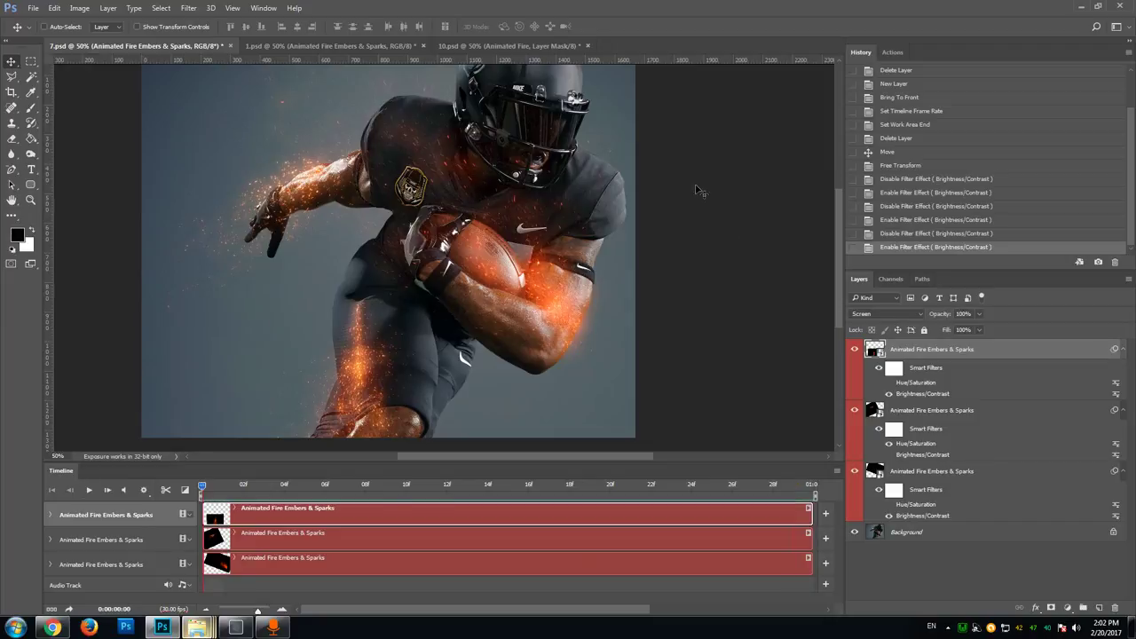
scroll(648, 219, "up", 2)
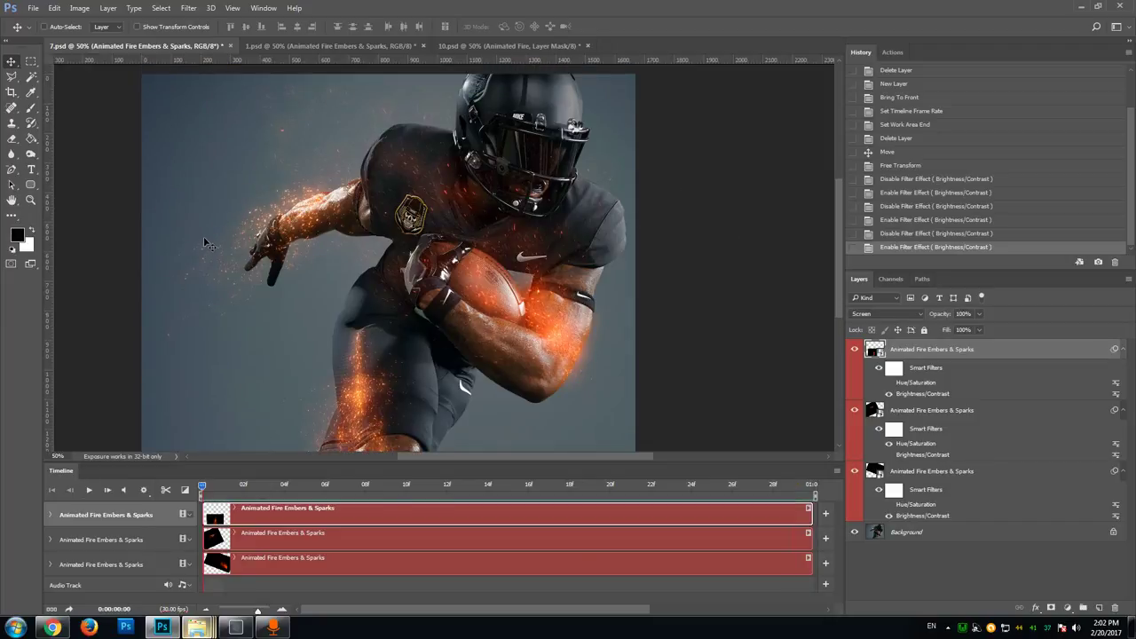
- Switch to 10.psd and hide the three Animated Fire Embers & Sparks layers above the fire groups
left_click(492, 45)
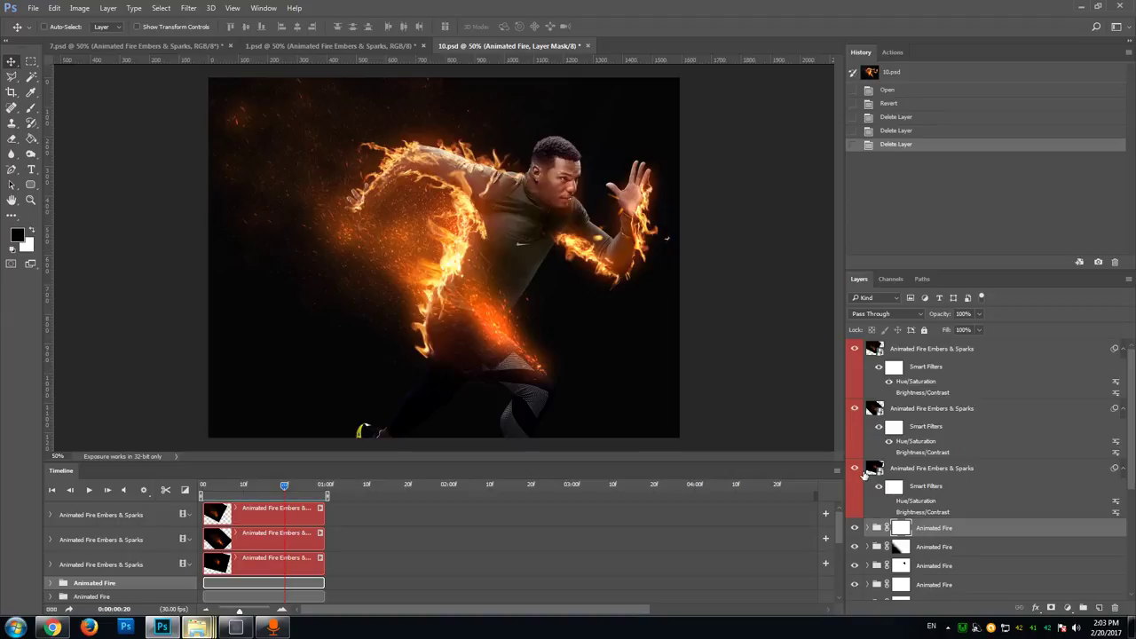
left_click_drag(854, 471, 855, 350)
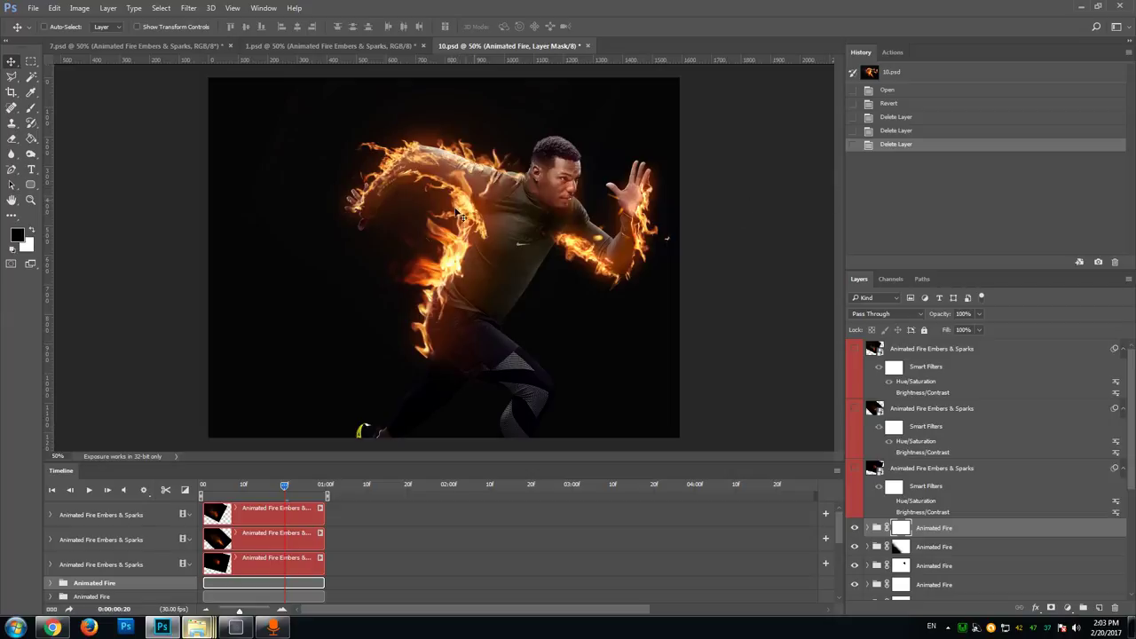
- Inspect the contents of the two uppermost Animated Fire groups, including the Sparks2_00000 layer, and compare the image with the top group hidden
scroll(1005, 525, "down", 3)
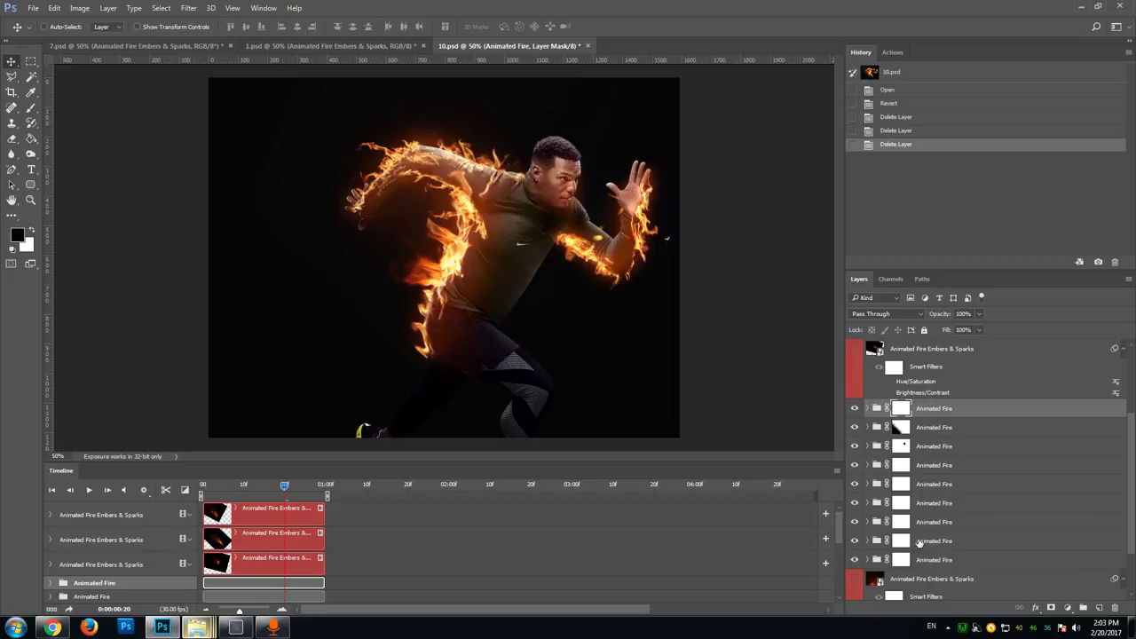
scroll(893, 454, "down", 3)
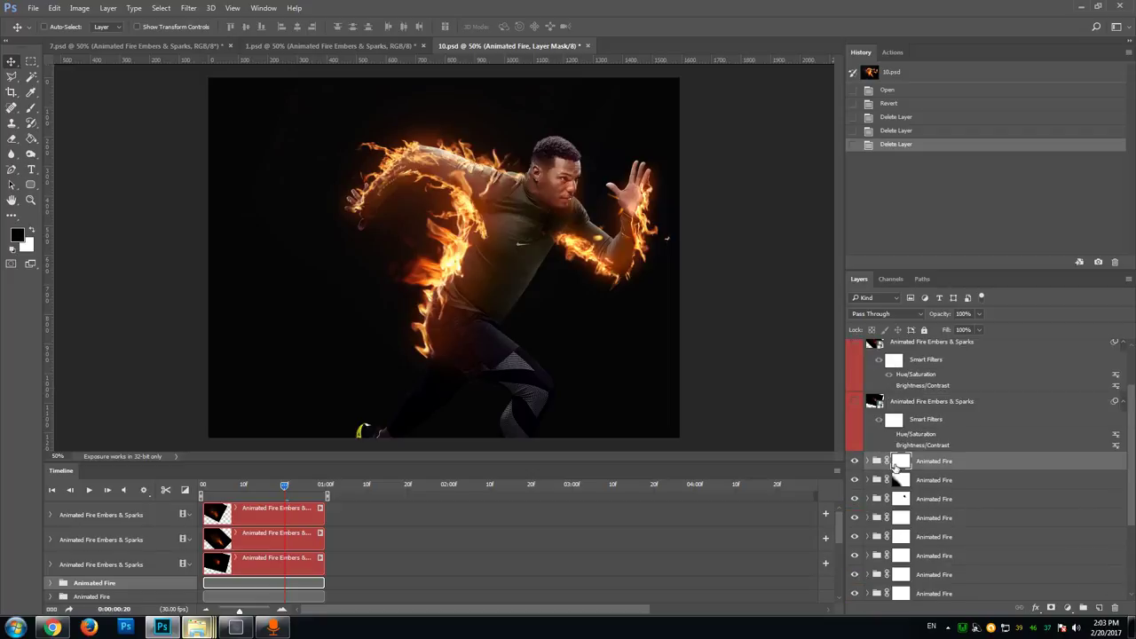
scroll(918, 483, "up", 2)
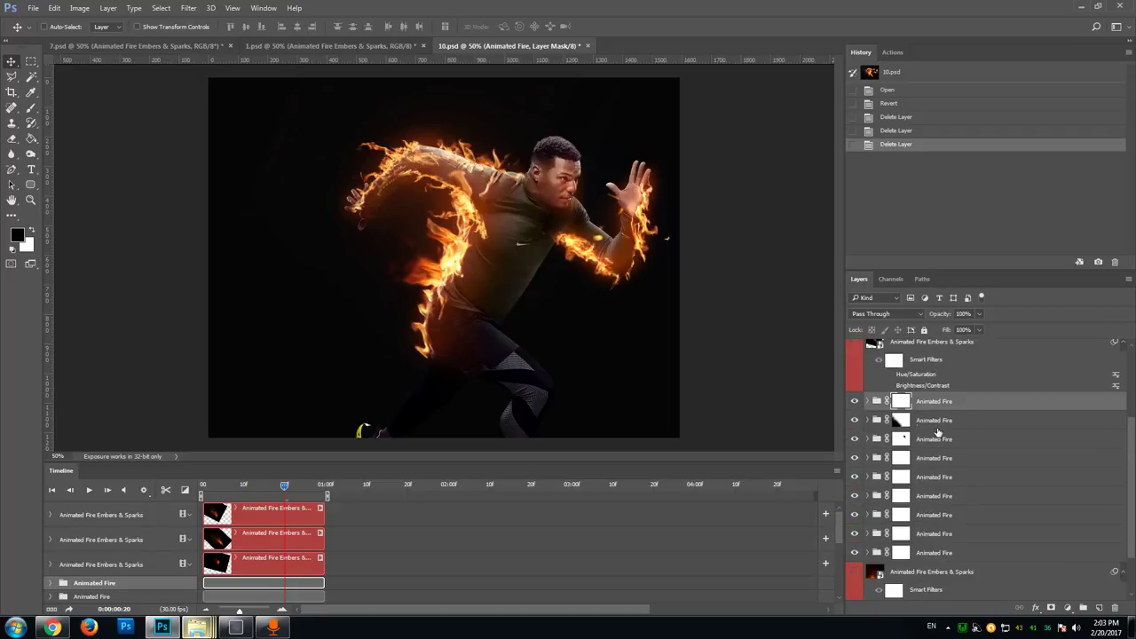
left_click(868, 402)
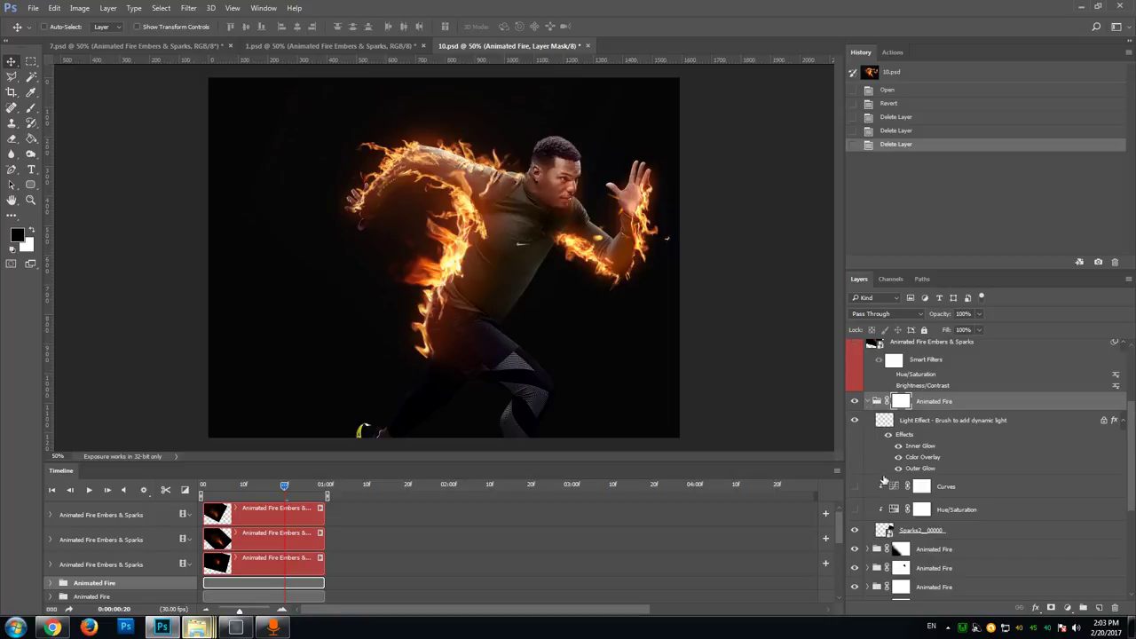
left_click(948, 532)
left_click(887, 409)
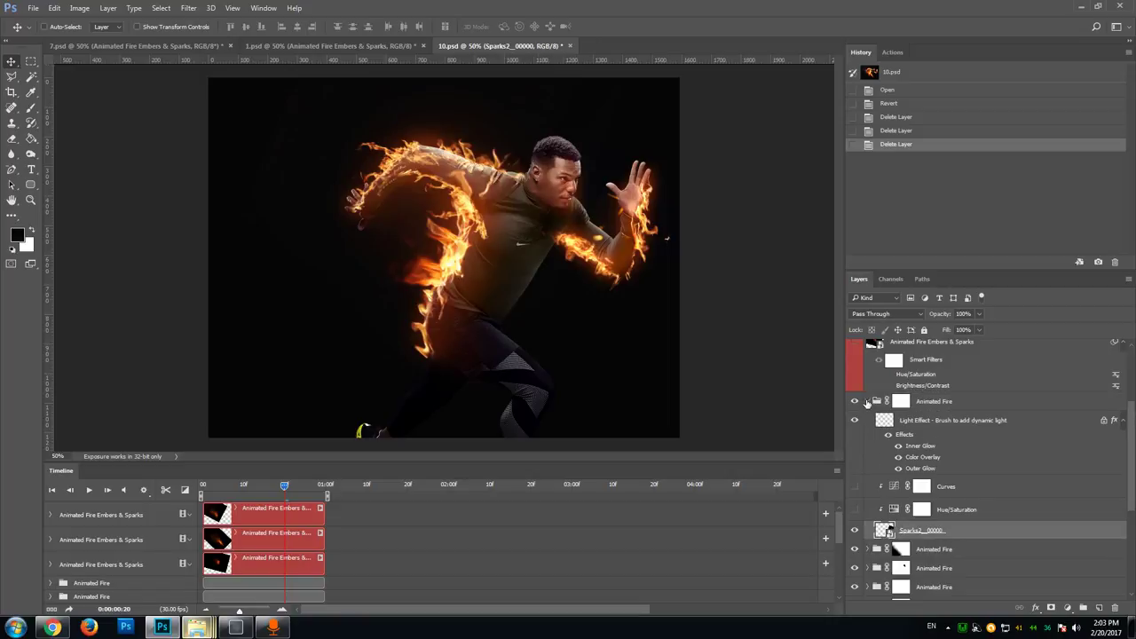
left_click(870, 403)
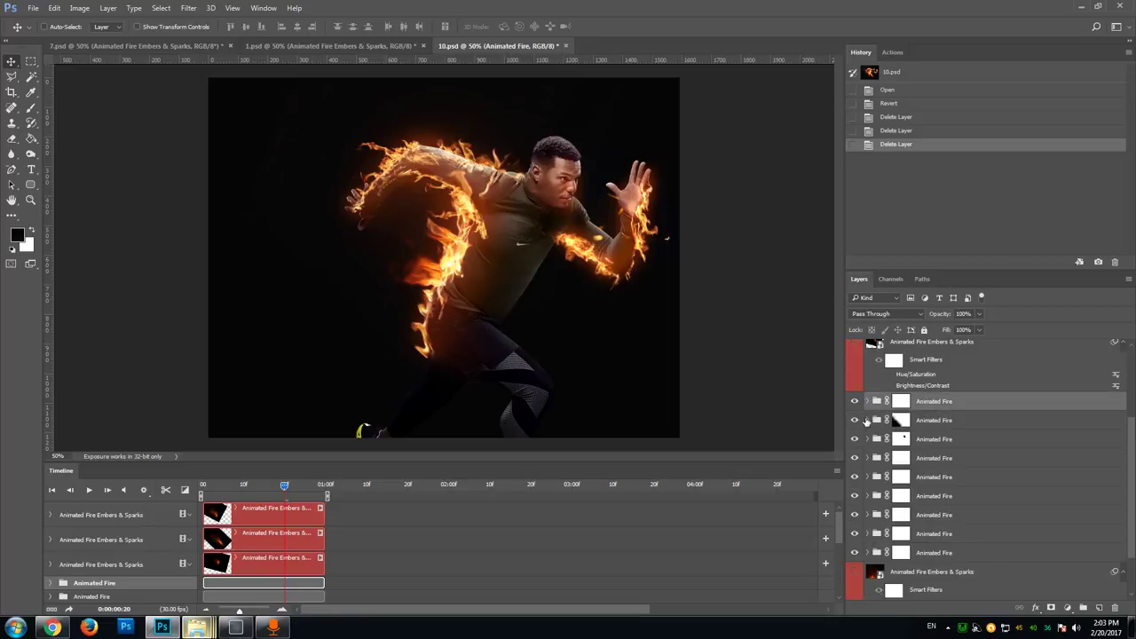
left_click(867, 421)
left_click(867, 421)
left_click(852, 403)
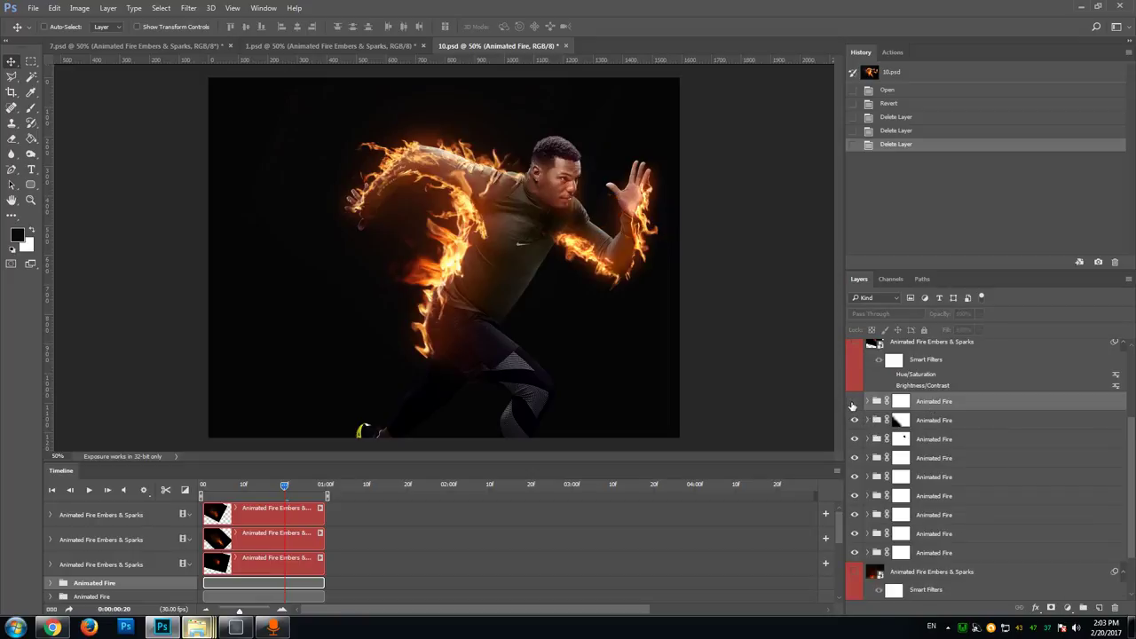
left_click(853, 403)
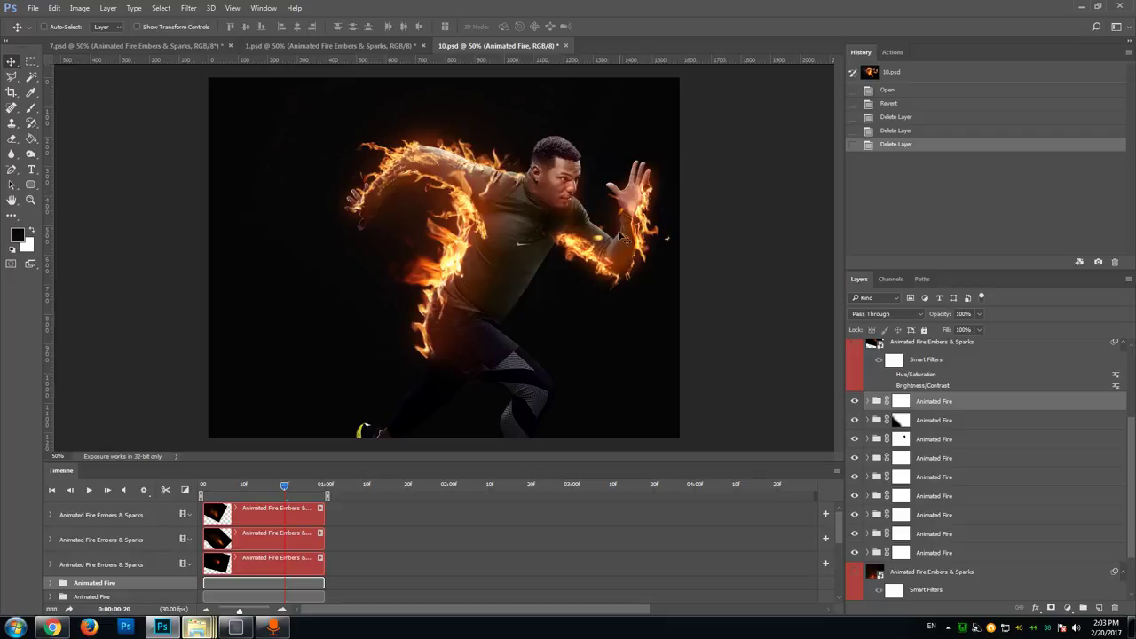
- Go through all the Animated Fire groups one by one from the lowest to the uppermost
left_click(941, 554)
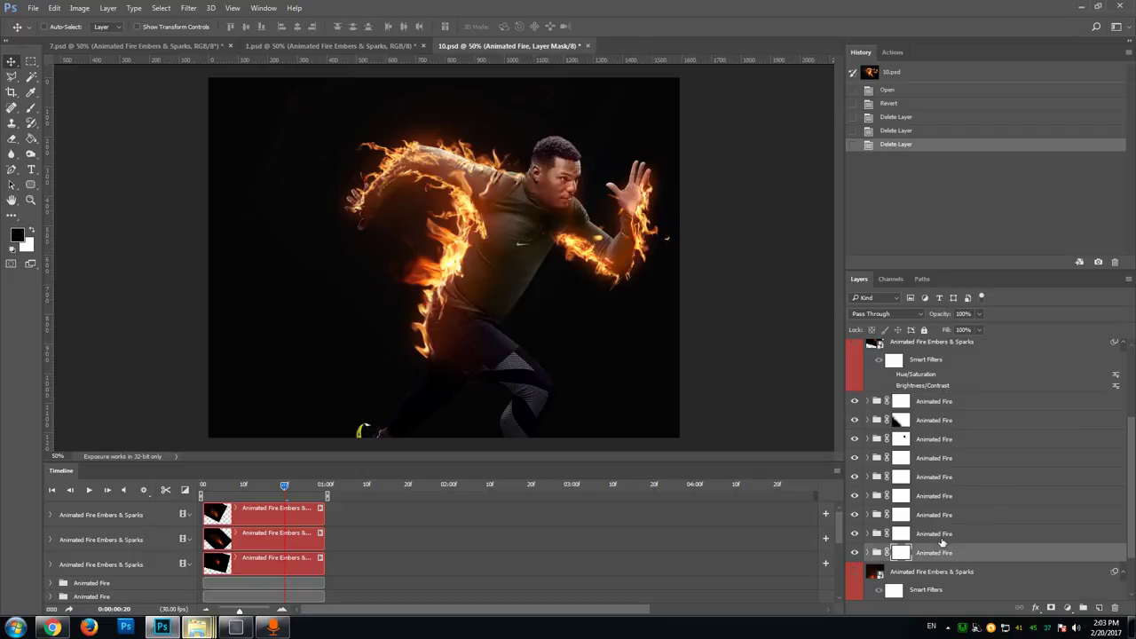
left_click(937, 531)
left_click(936, 515)
left_click(935, 495)
left_click(933, 476)
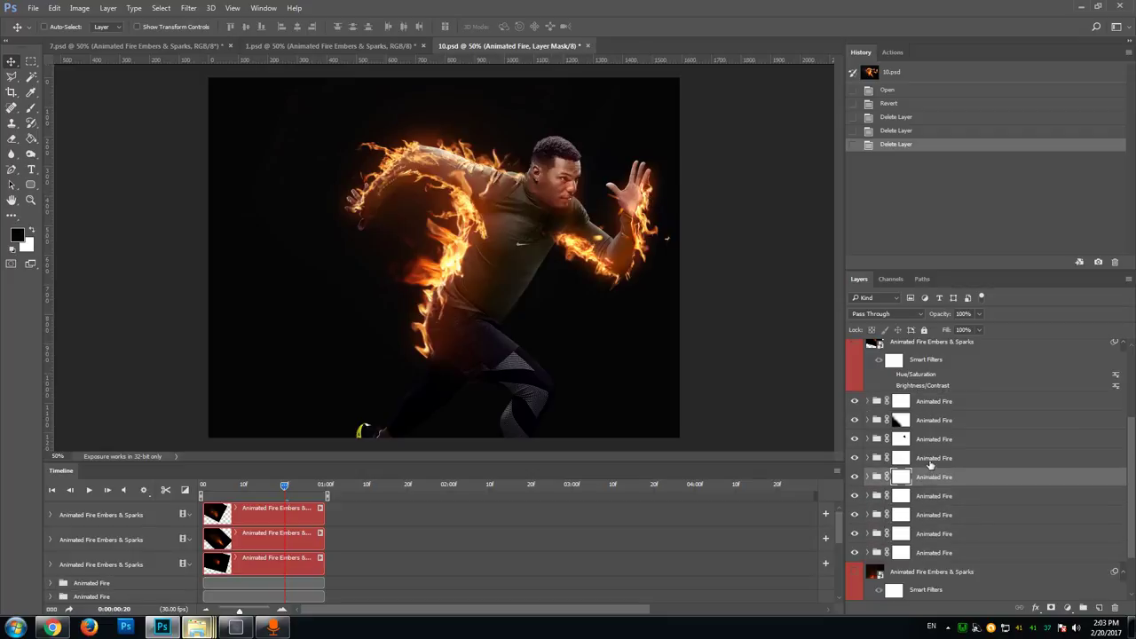
left_click(932, 458)
left_click(932, 439)
left_click(929, 421)
left_click(926, 401)
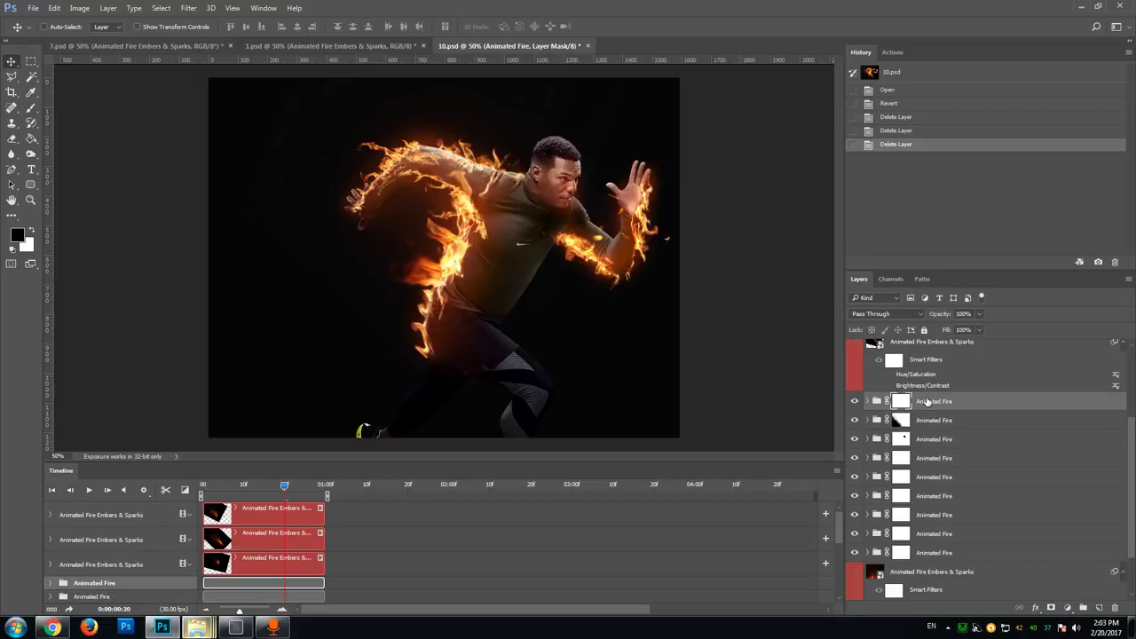
- Display the available actions and show the three hidden Animated Fire Embers & Sparks layers above the fire groups, one after another
scroll(933, 422, "up", 1)
scroll(934, 424, "down", 1)
scroll(937, 429, "up", 3)
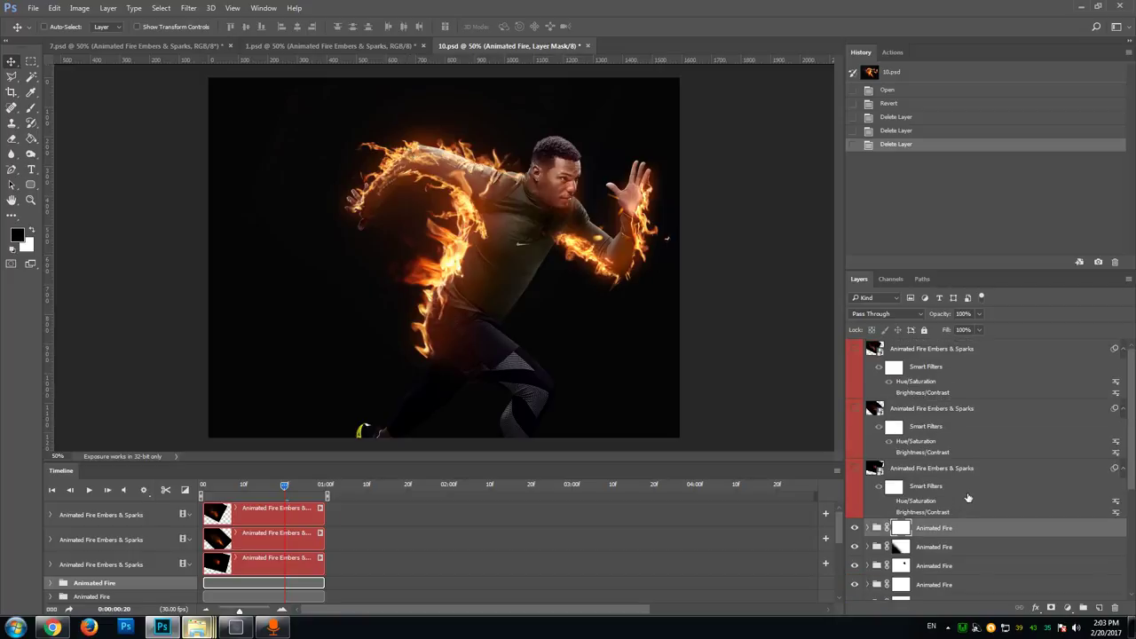
left_click(892, 51)
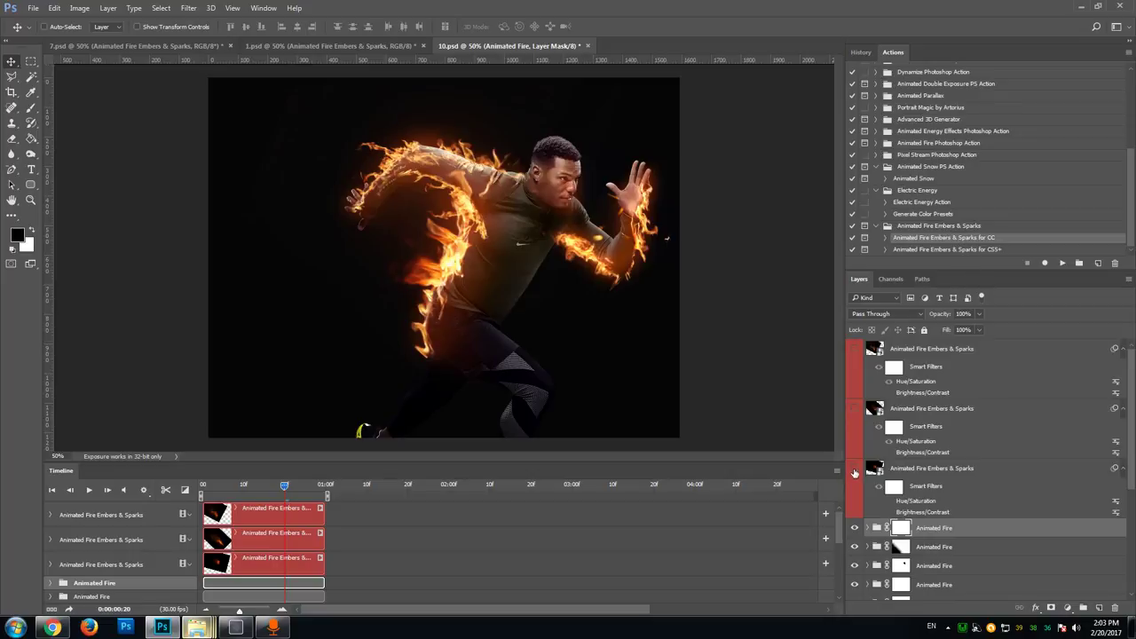
left_click(855, 471)
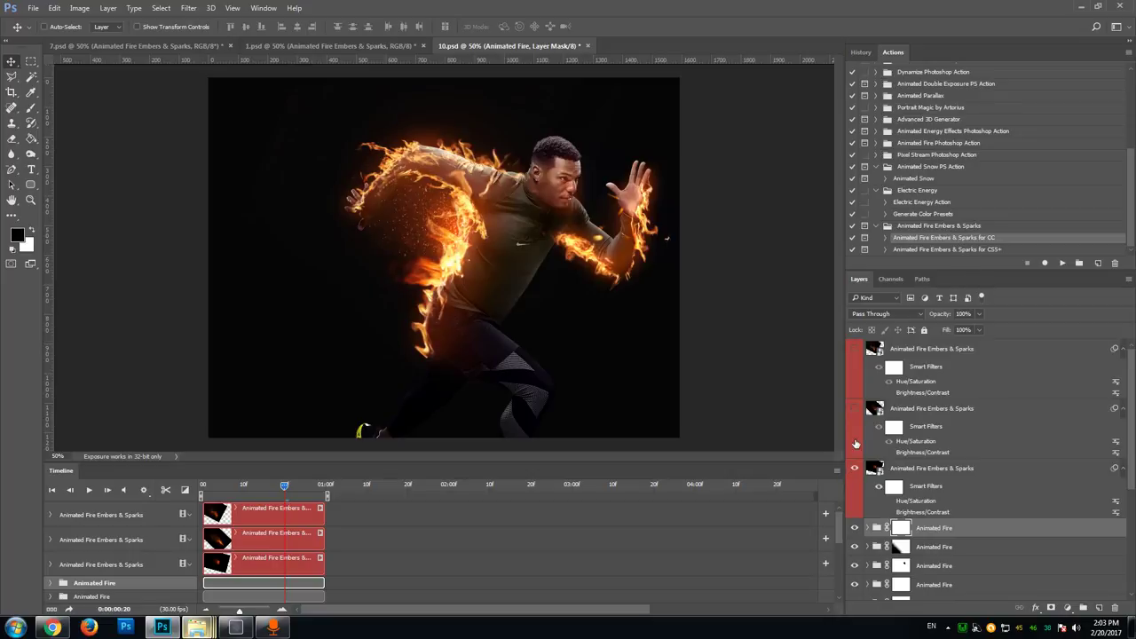
left_click(855, 410)
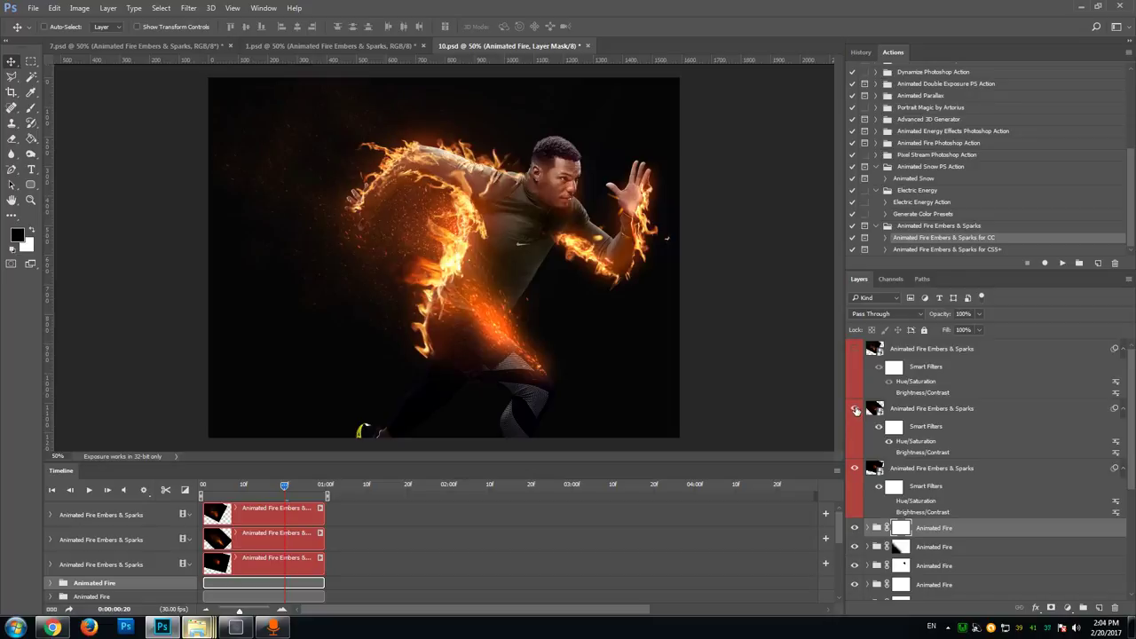
left_click(856, 350)
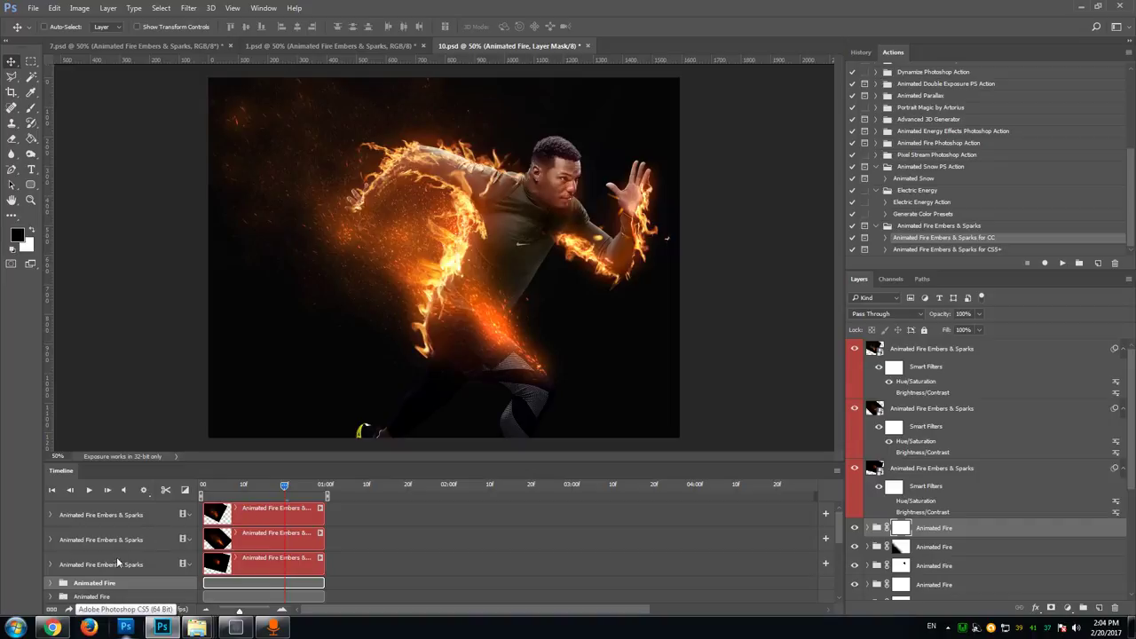
- Open the Save for Web export of 1.psd and set the GIF to 500 px wide with looping set to Forever
left_click(289, 49)
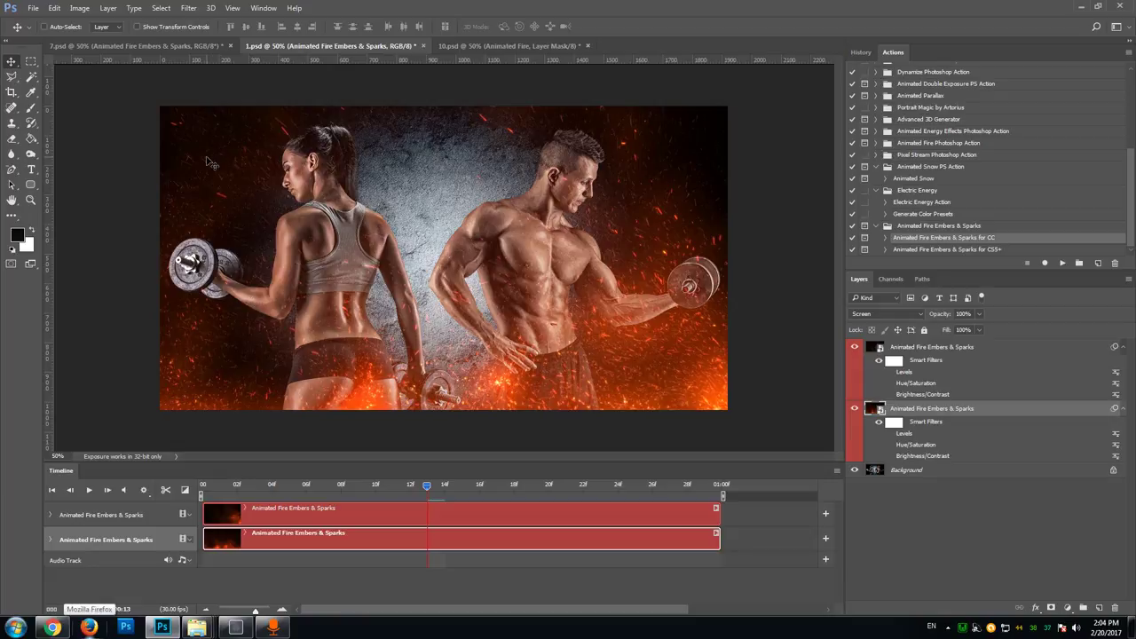
left_click(39, 11)
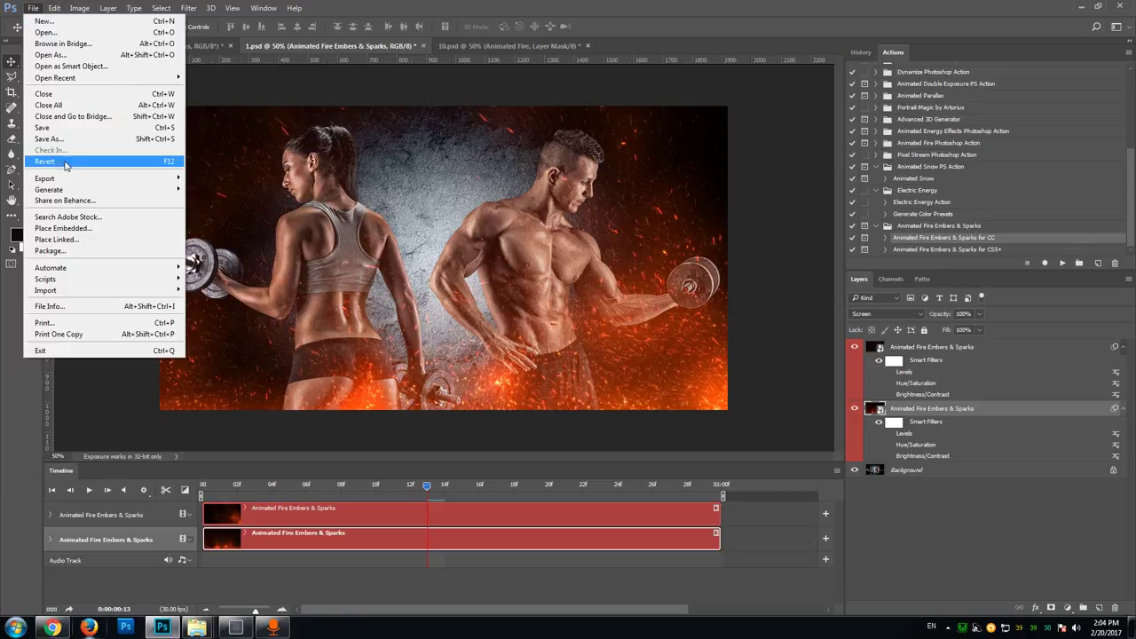
mouse_move(66, 180)
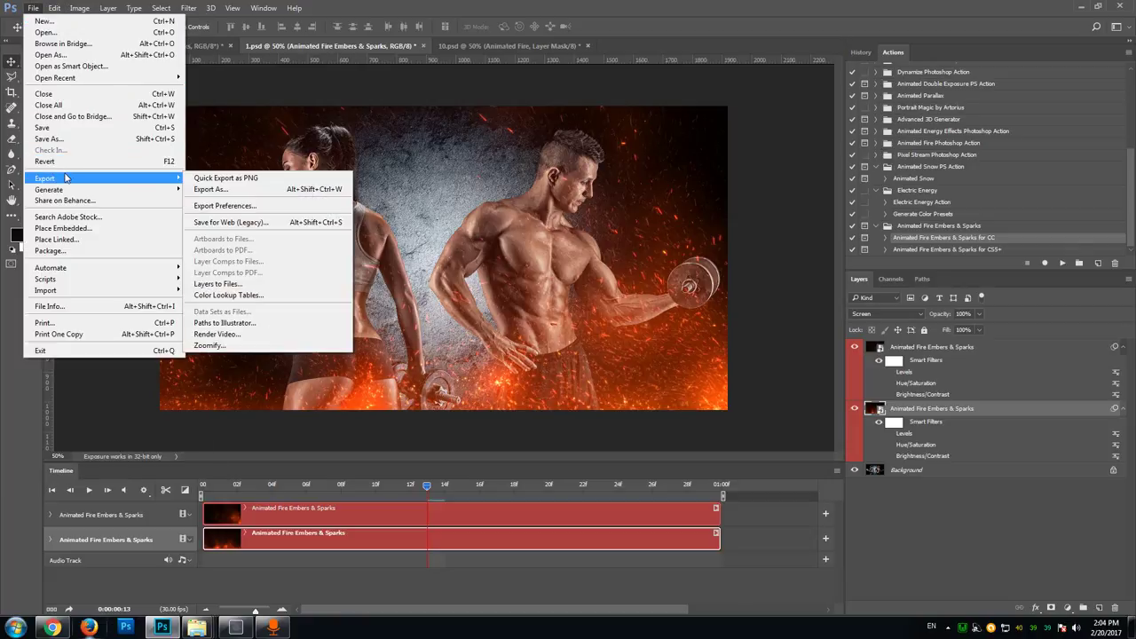
left_click(246, 224)
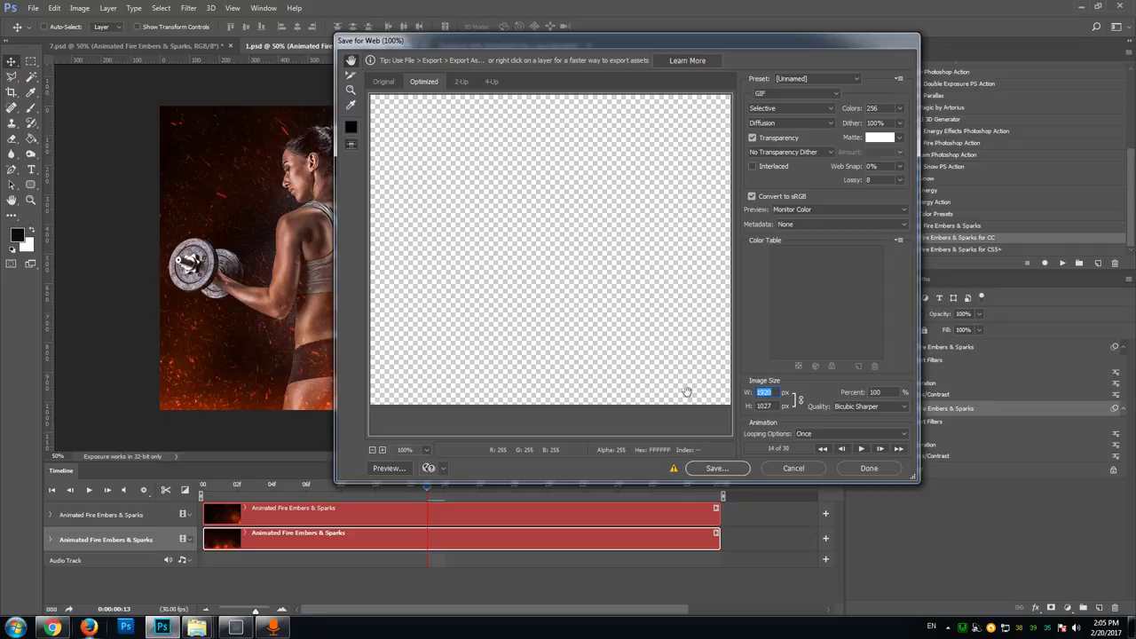
type("500")
key("Return")
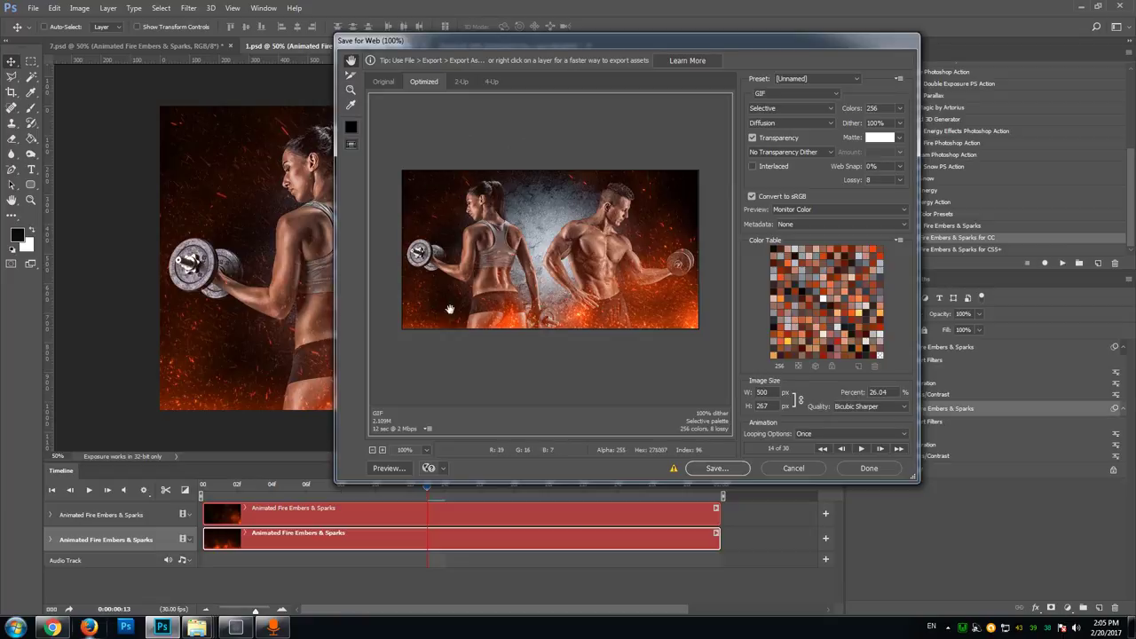
left_click(817, 435)
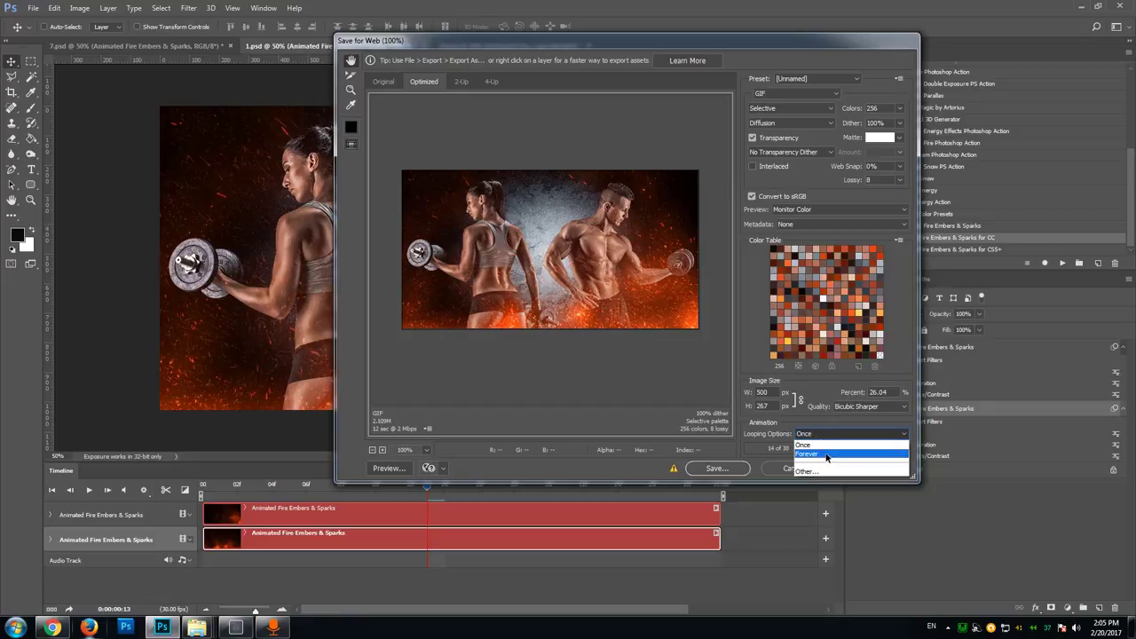
left_click(827, 456)
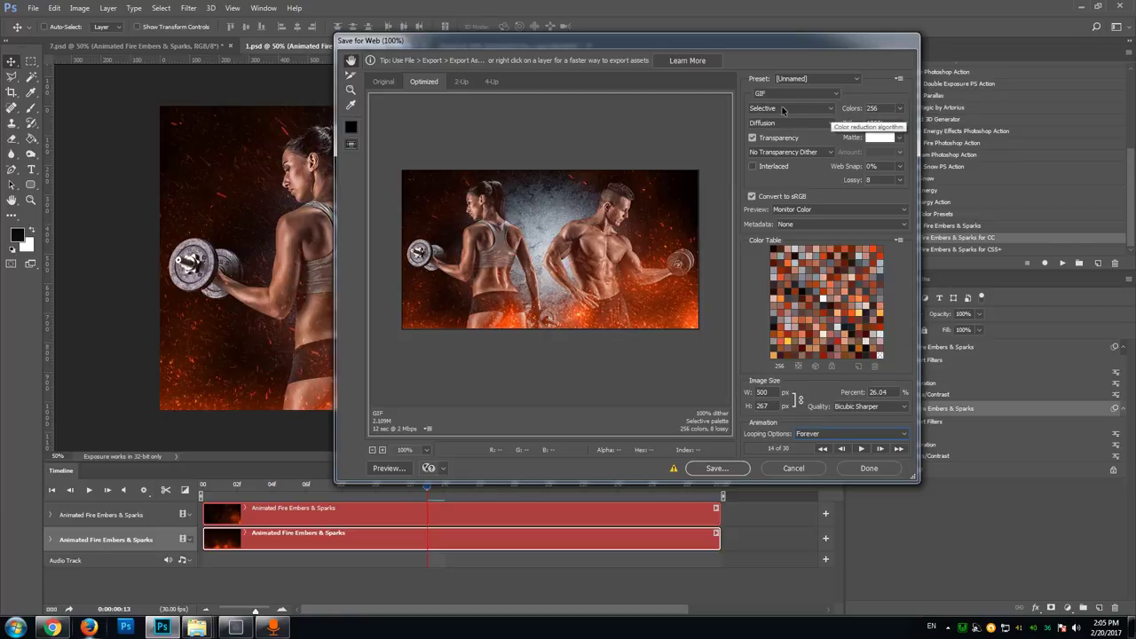
- Play the GIF preview and close the Save for Web export, keeping its settings without saving a file
left_click(862, 450)
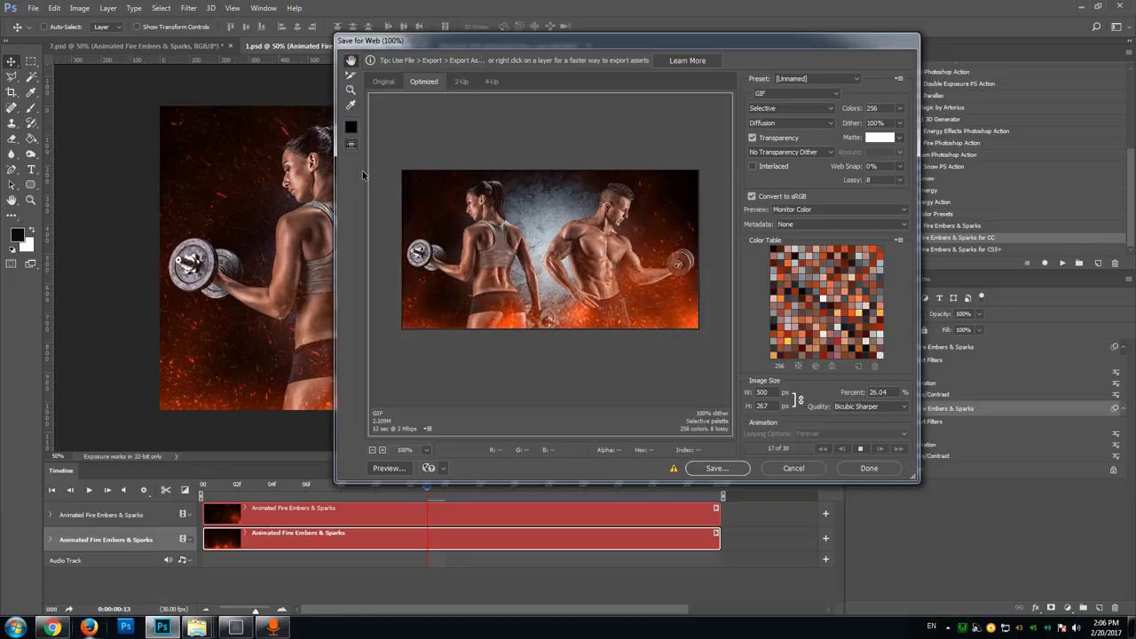
left_click_drag(441, 45, 414, 39)
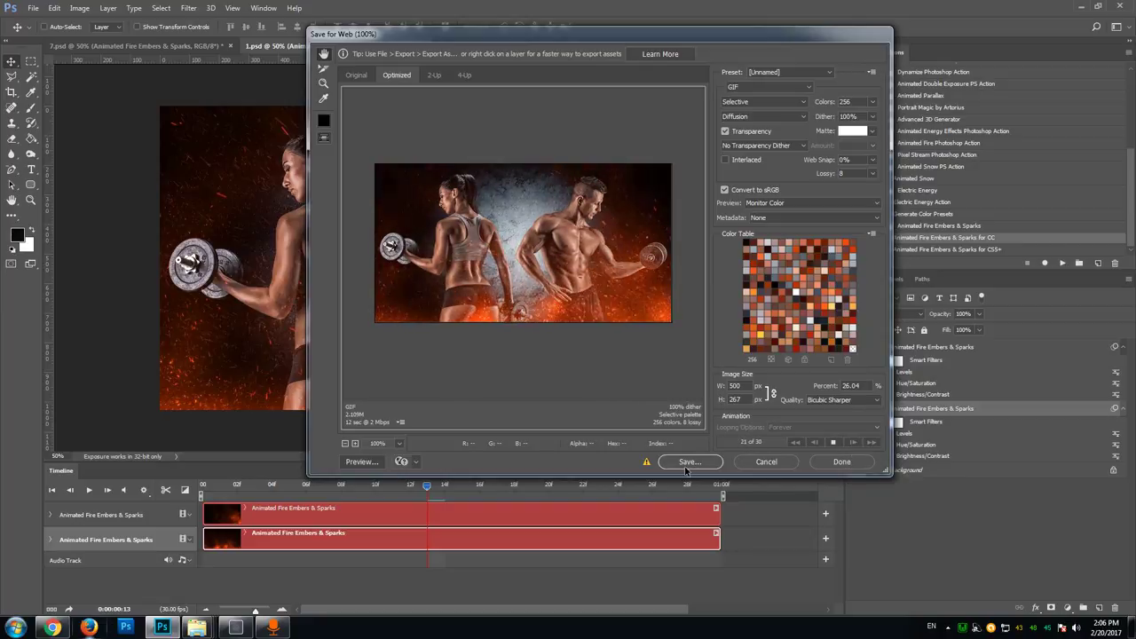
left_click(843, 461)
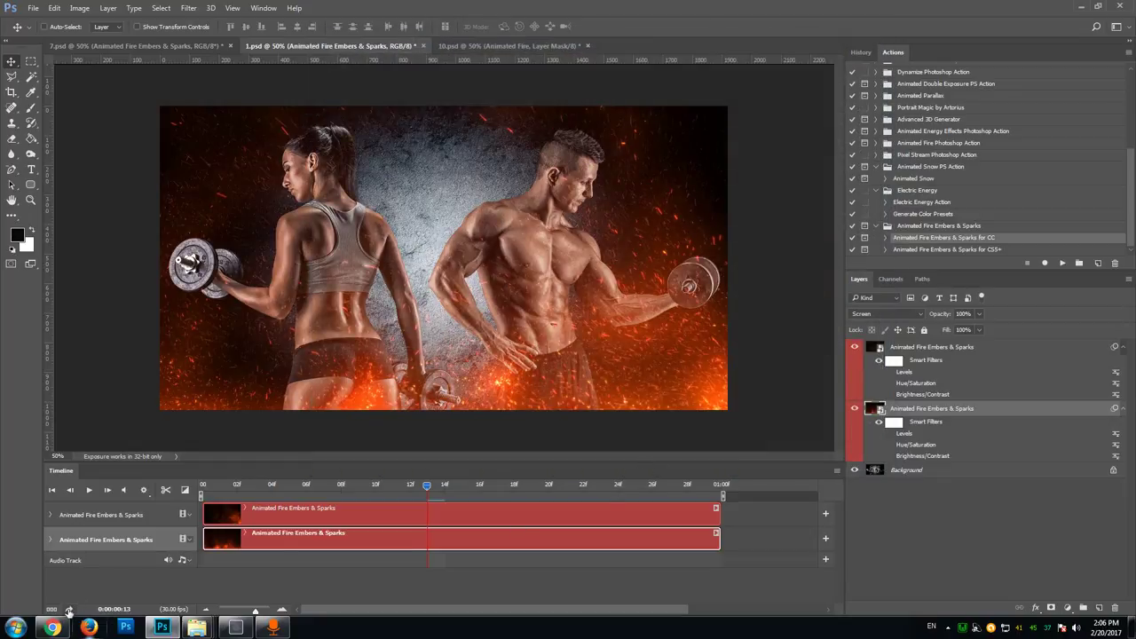
- Compare the Adobe Media Encoder and Photoshop Image Sequence options in the Render Video settings for 1.psd and cancel without rendering
left_click(69, 610)
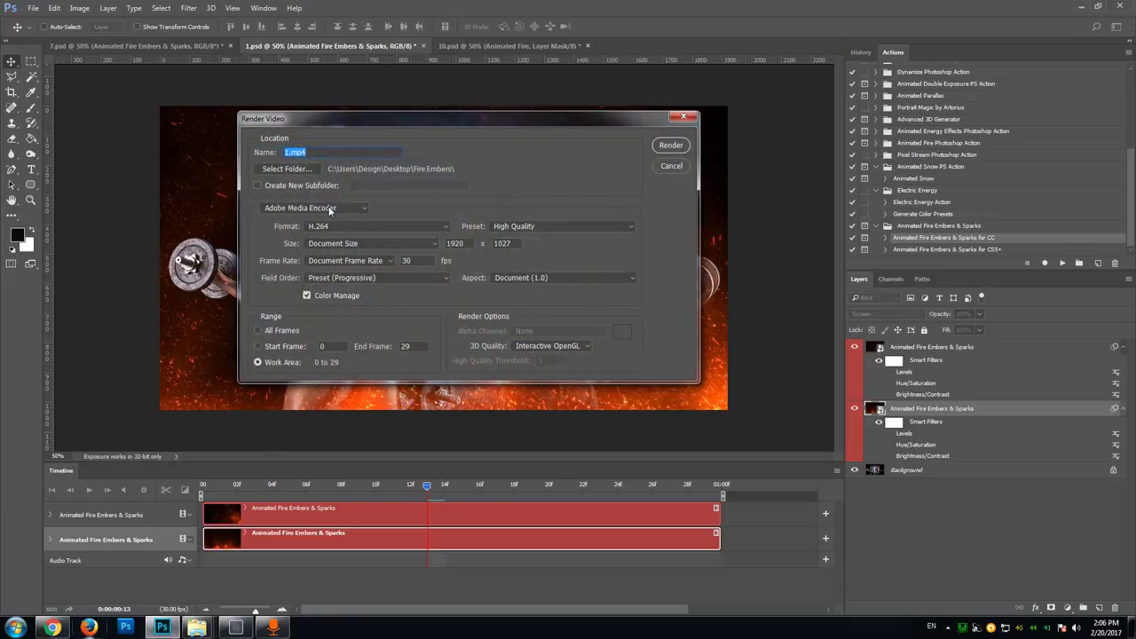
left_click(329, 209)
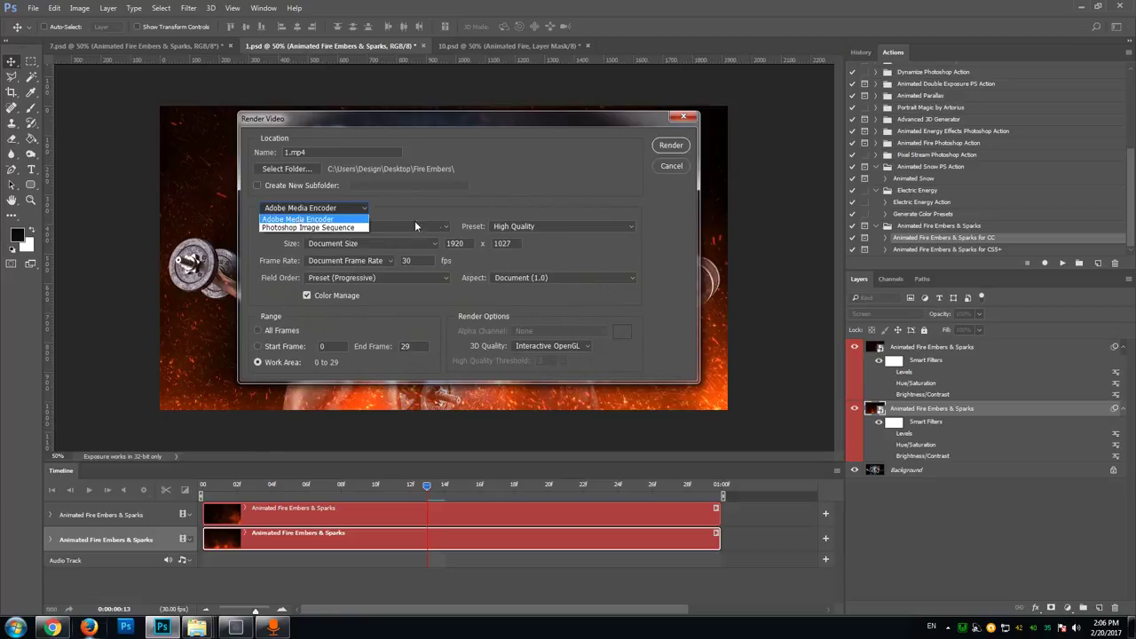
left_click(395, 195)
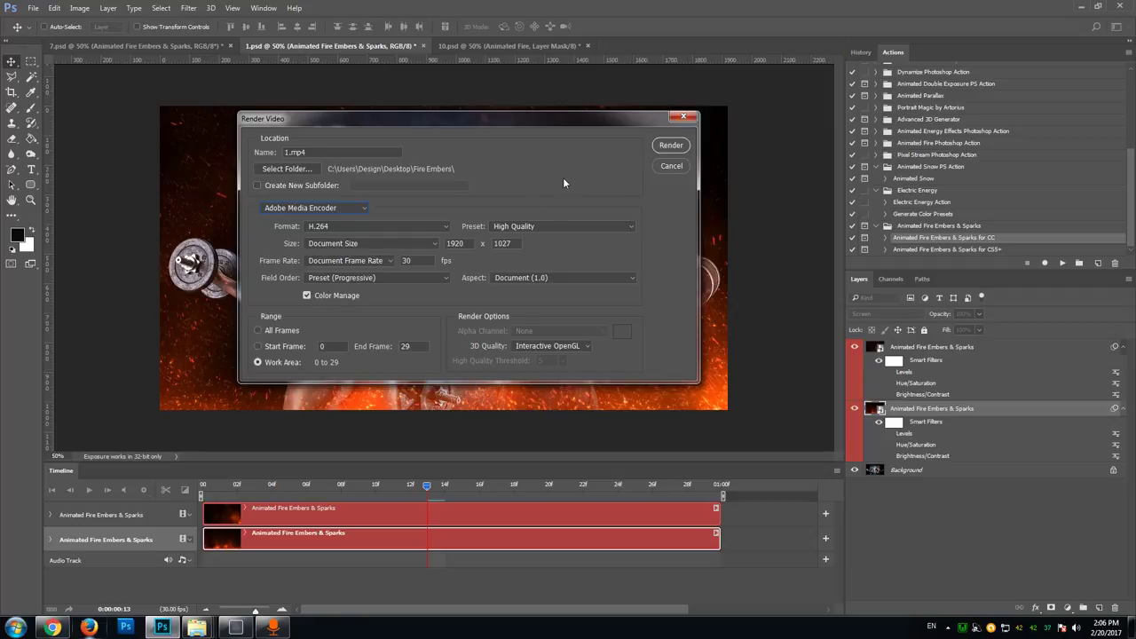
left_click(334, 210)
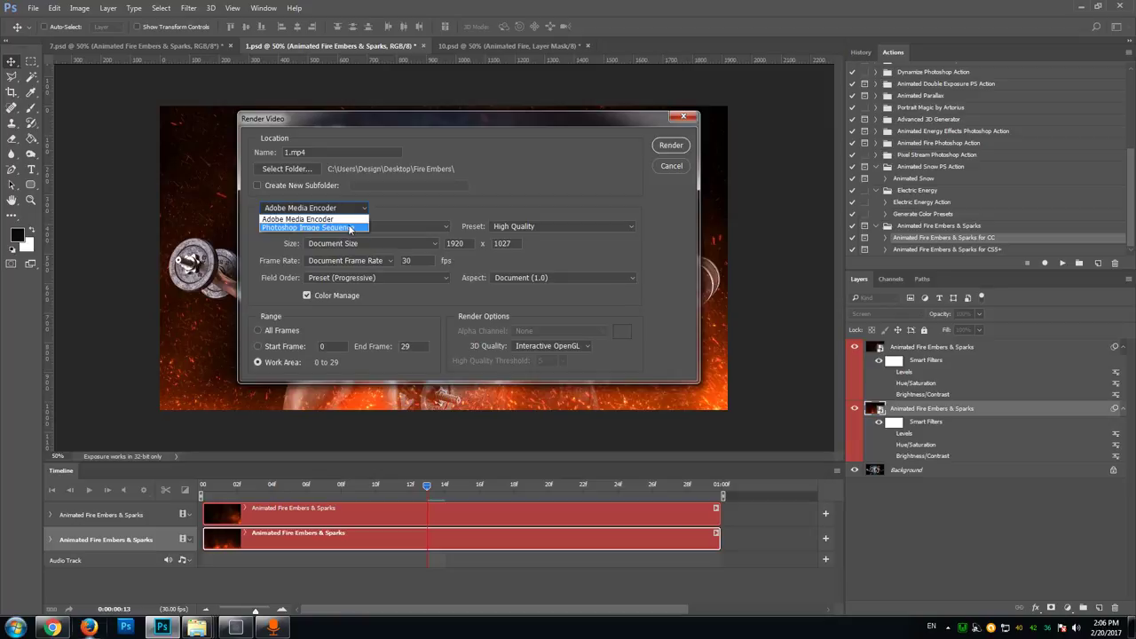
left_click(348, 227)
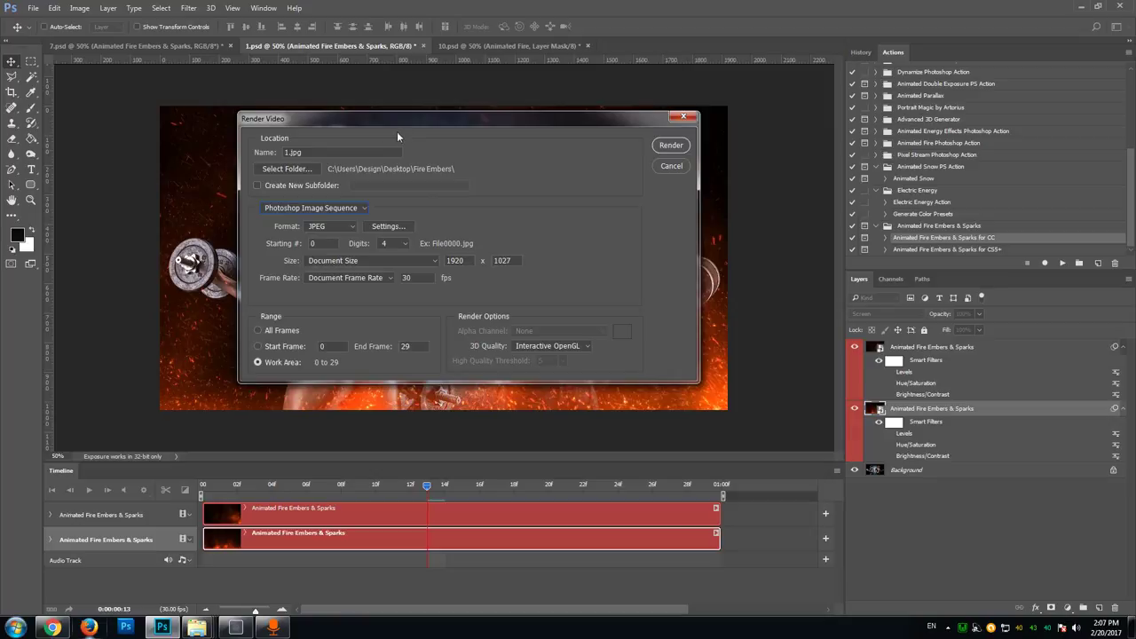
left_click(338, 210)
left_click(335, 217)
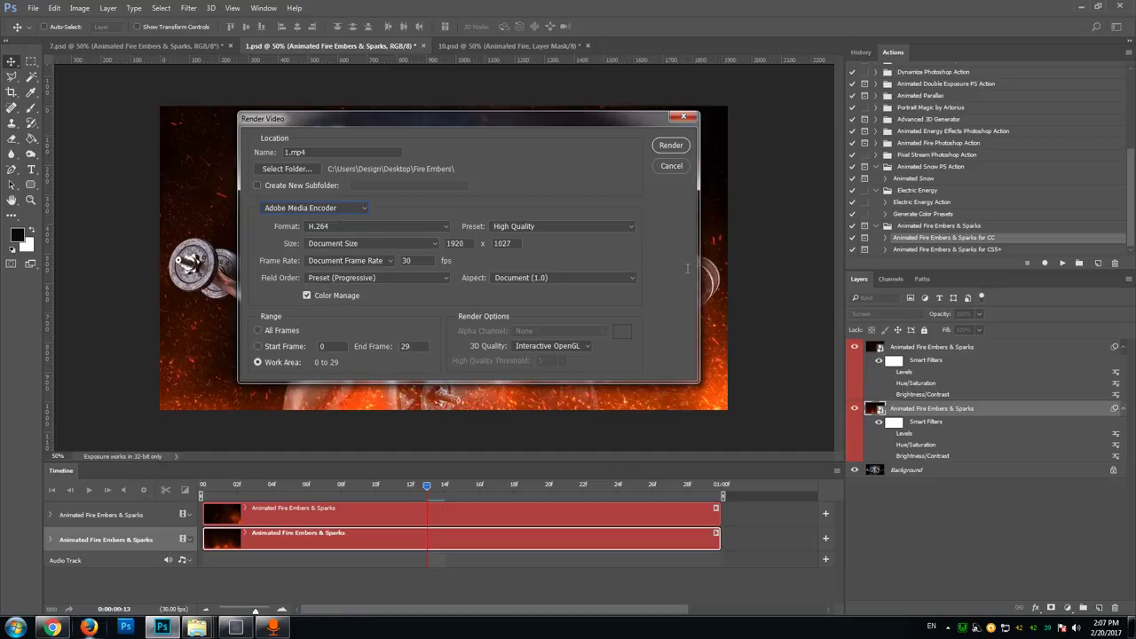
left_click(670, 167)
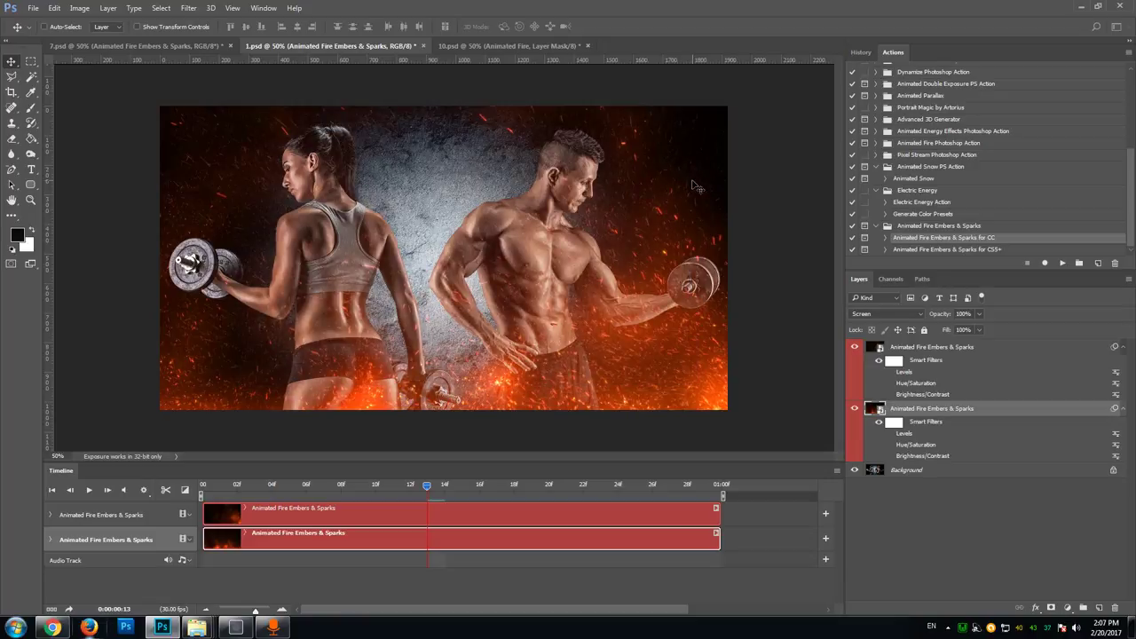